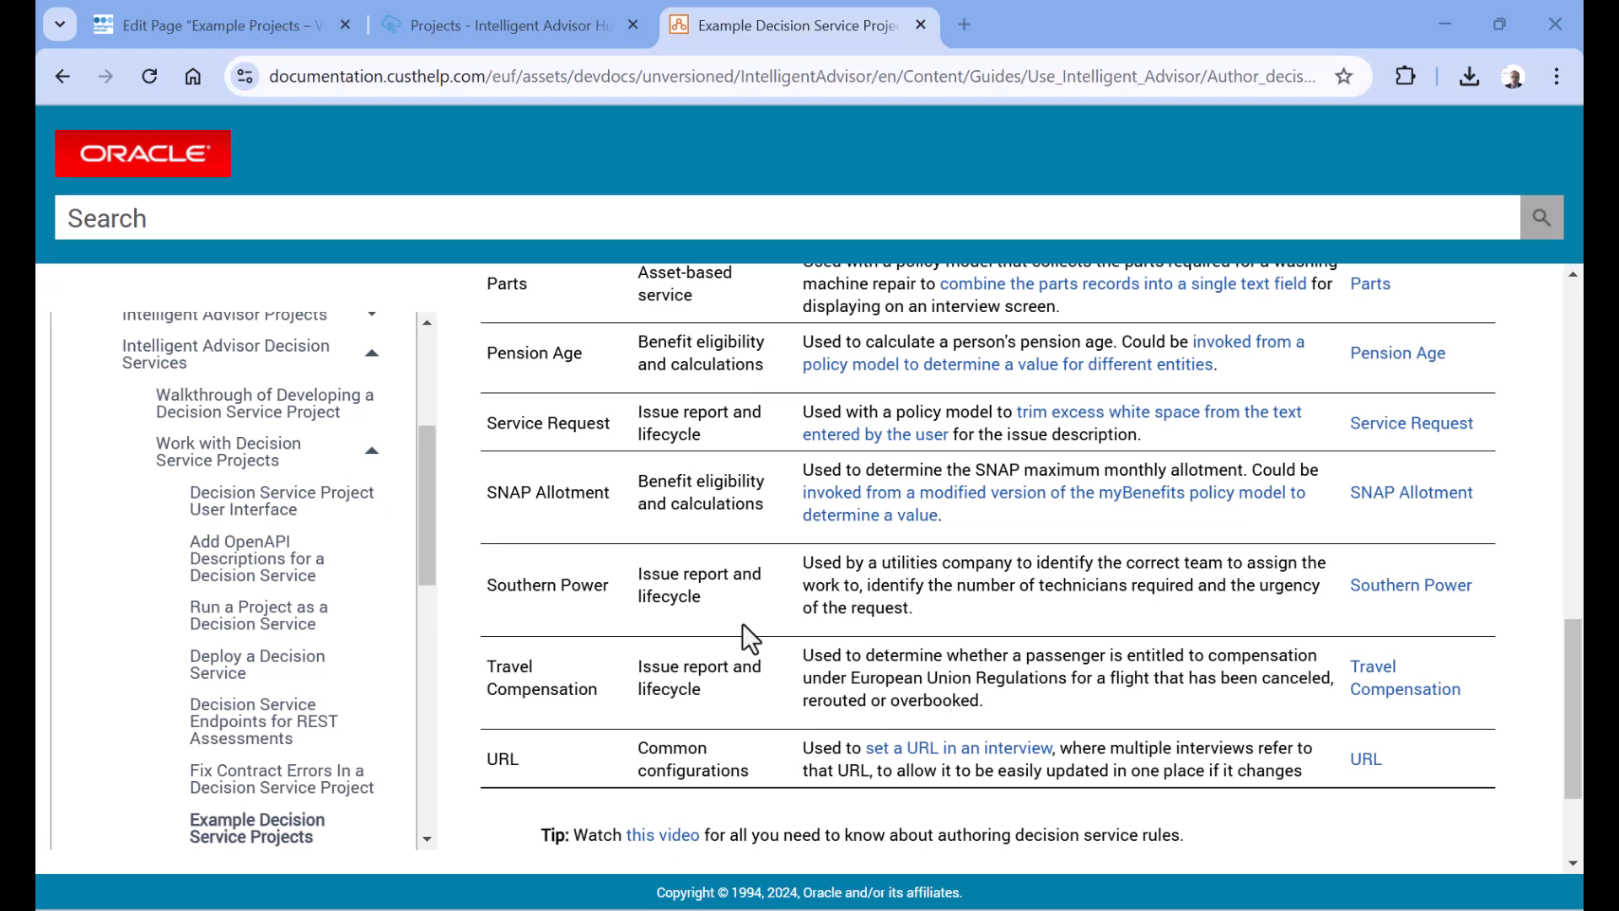
Download the Southern Power example project to the Desktop as Southern_Power.json
right_click(1454, 597)
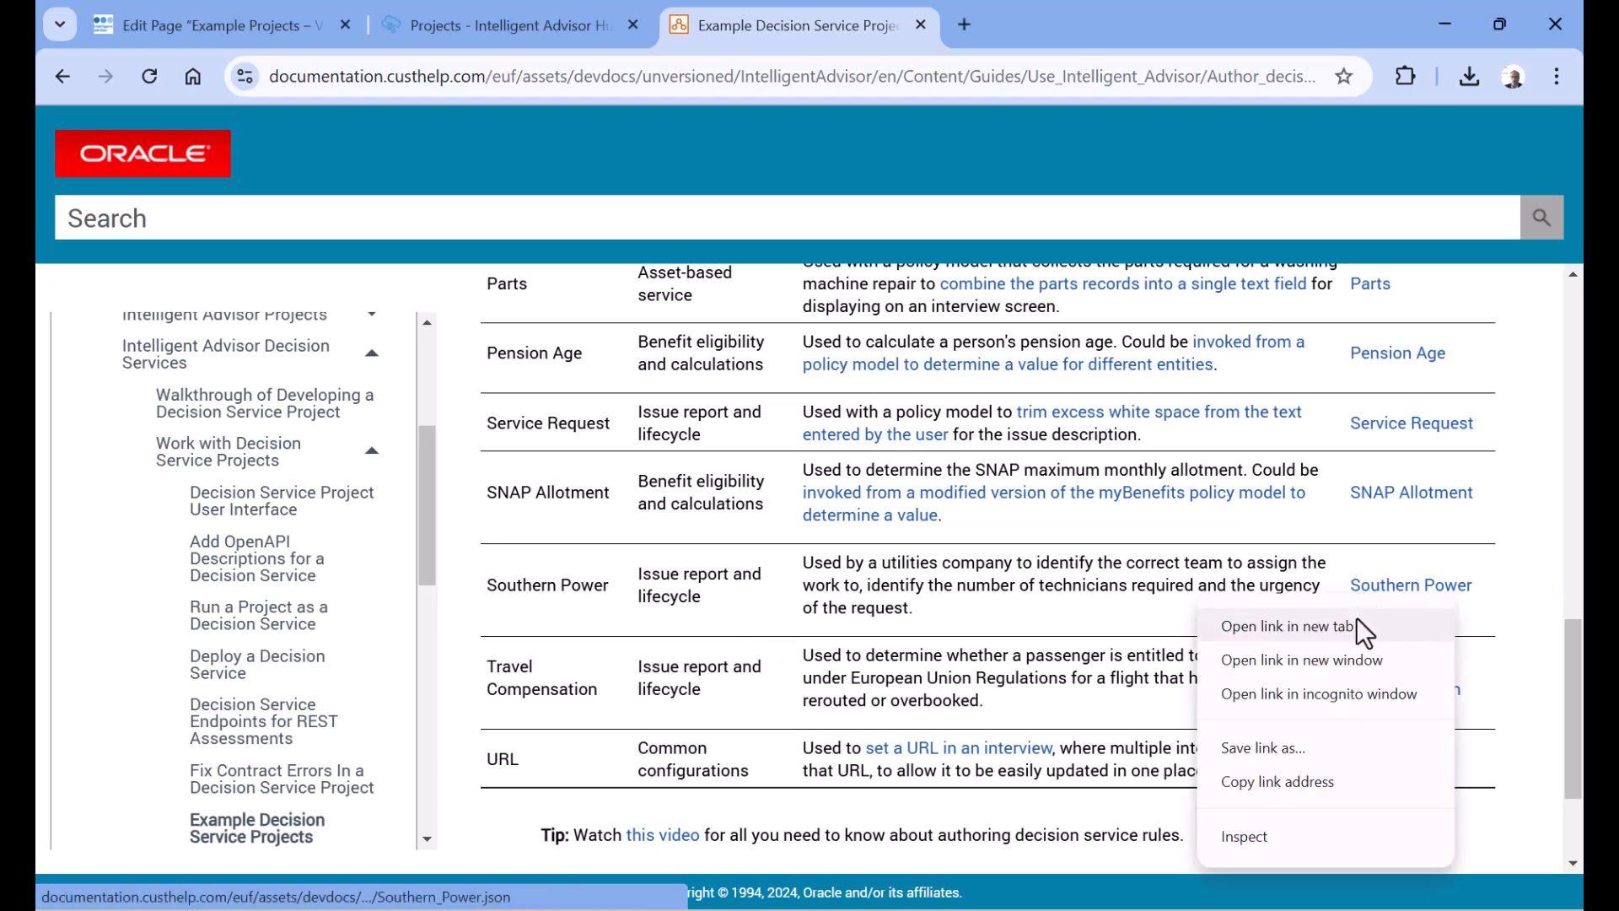
left_click(1354, 764)
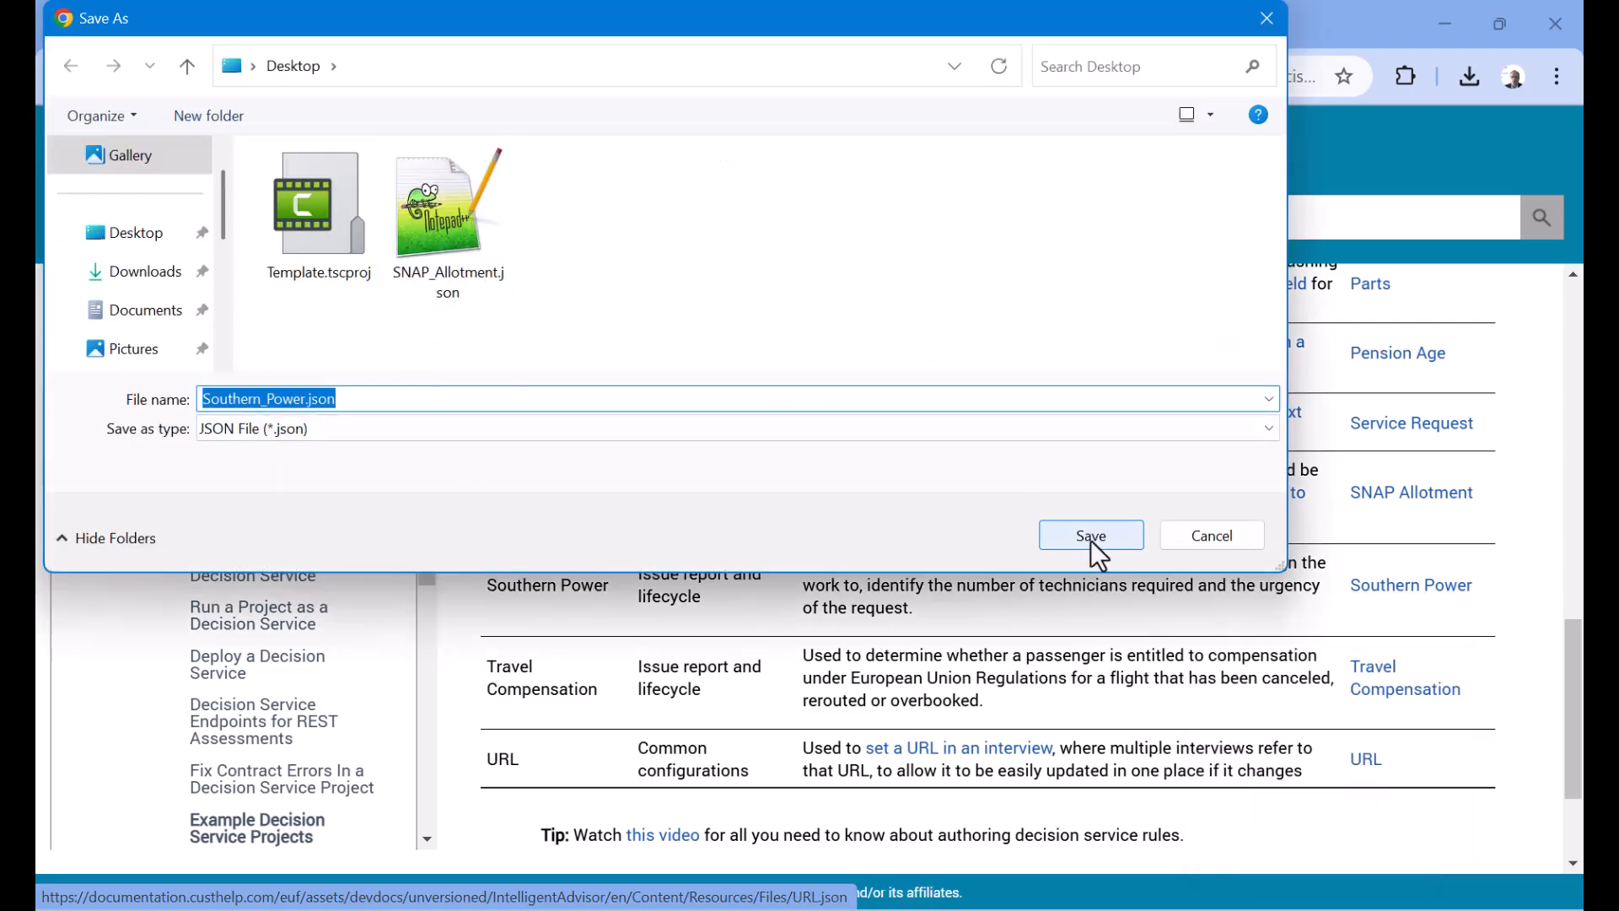
left_click(1088, 543)
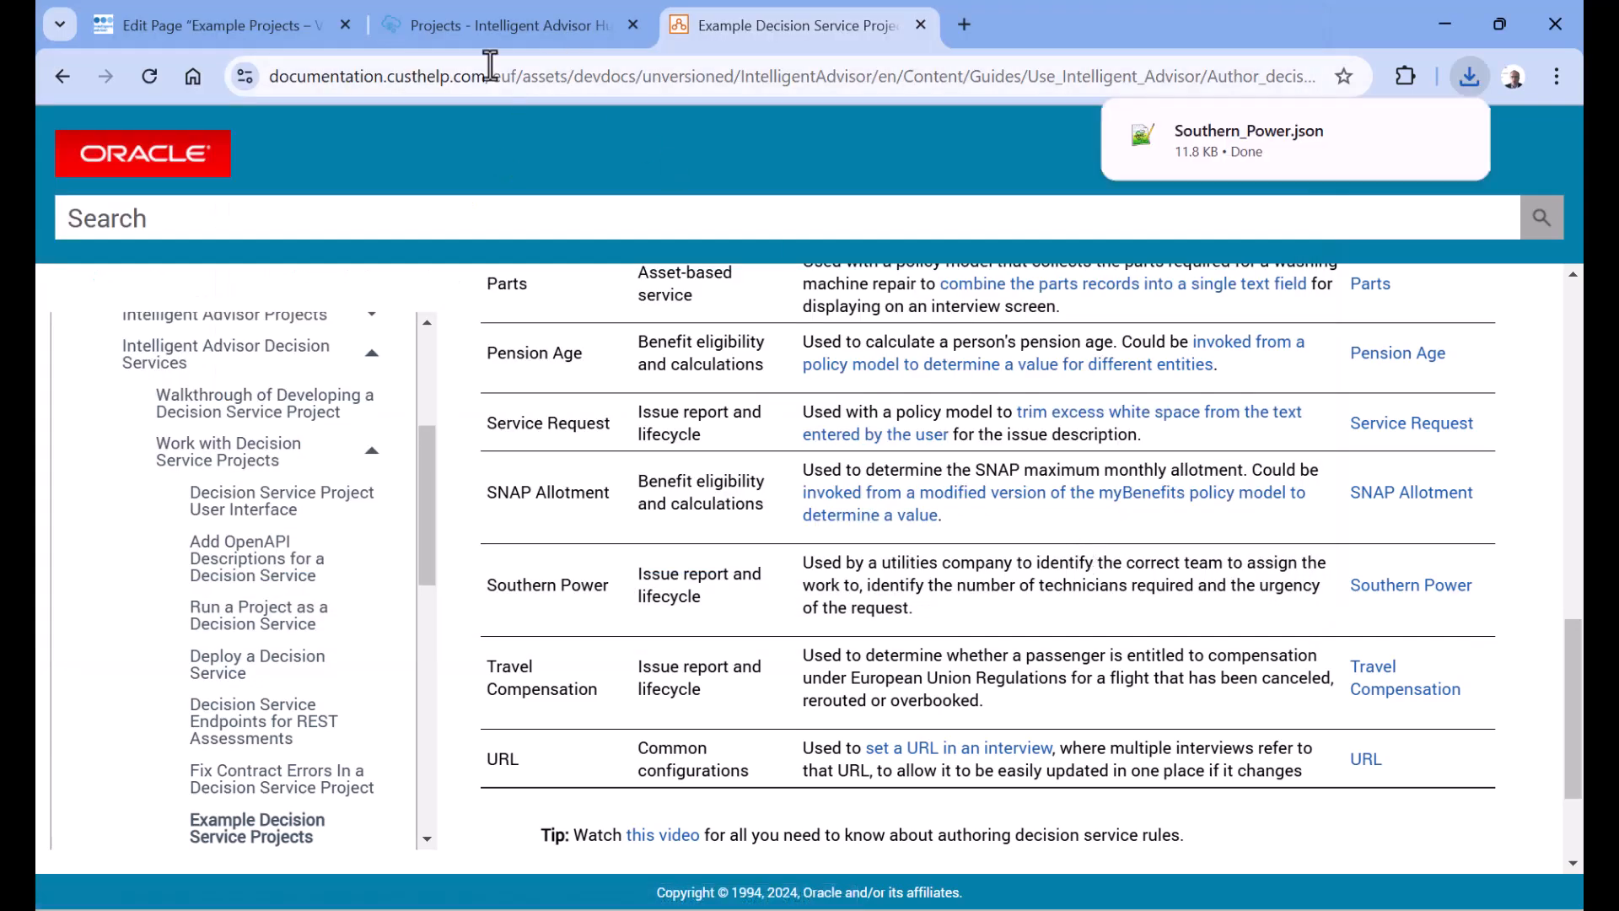
Switch to Intelligent Advisor Hub and choose Southern_Power.json from the Desktop as the decision service project to import
left_click(490, 18)
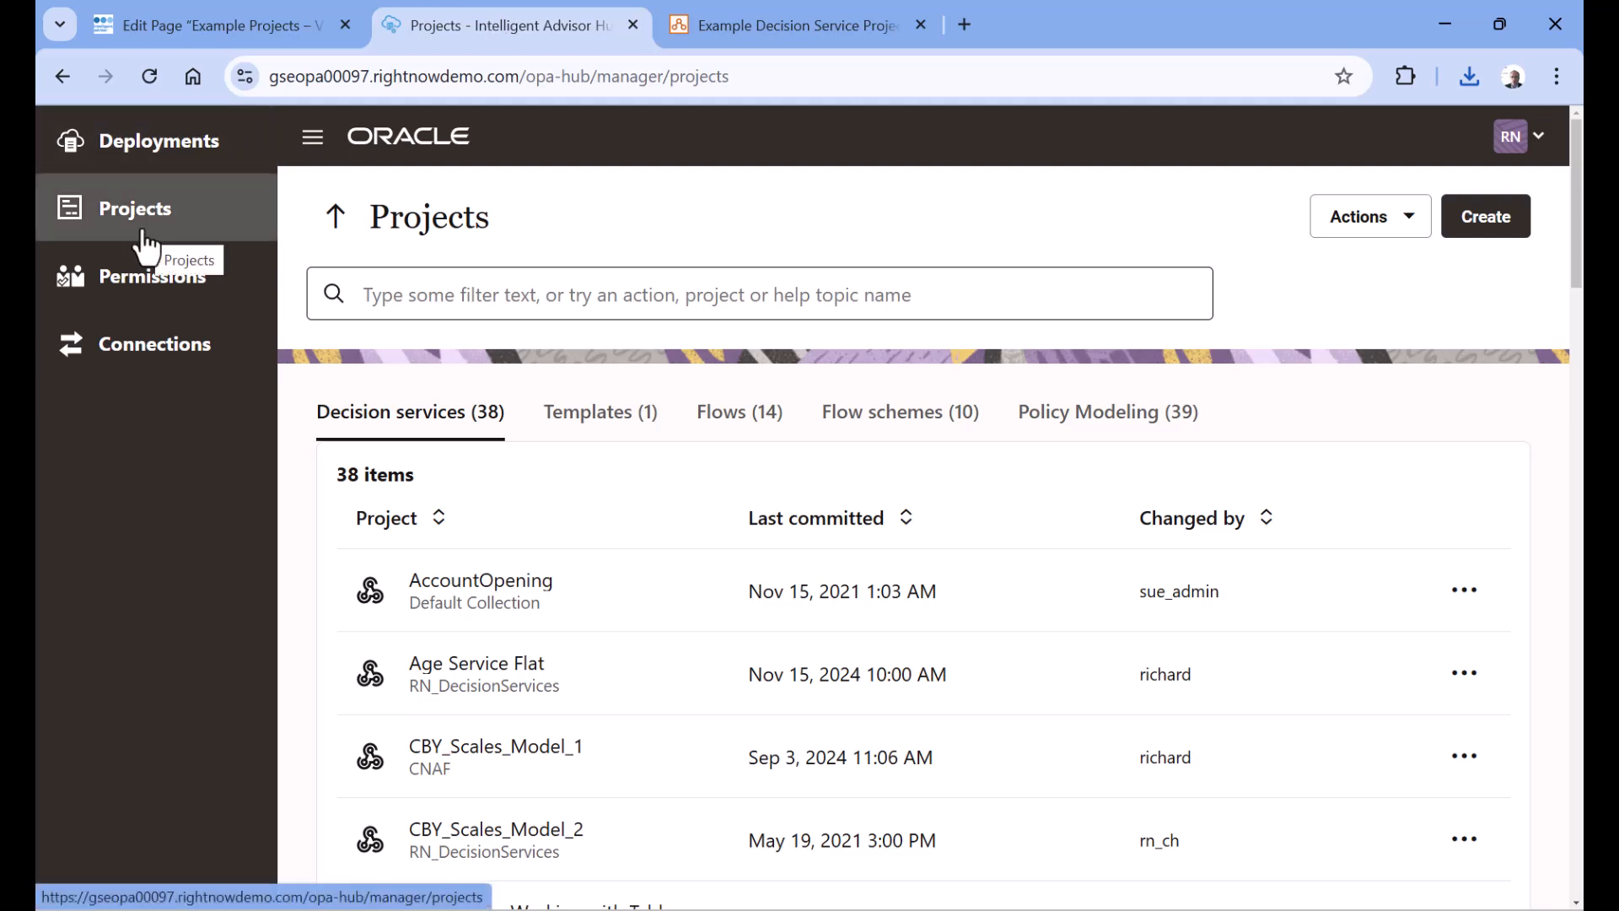
left_click(1406, 218)
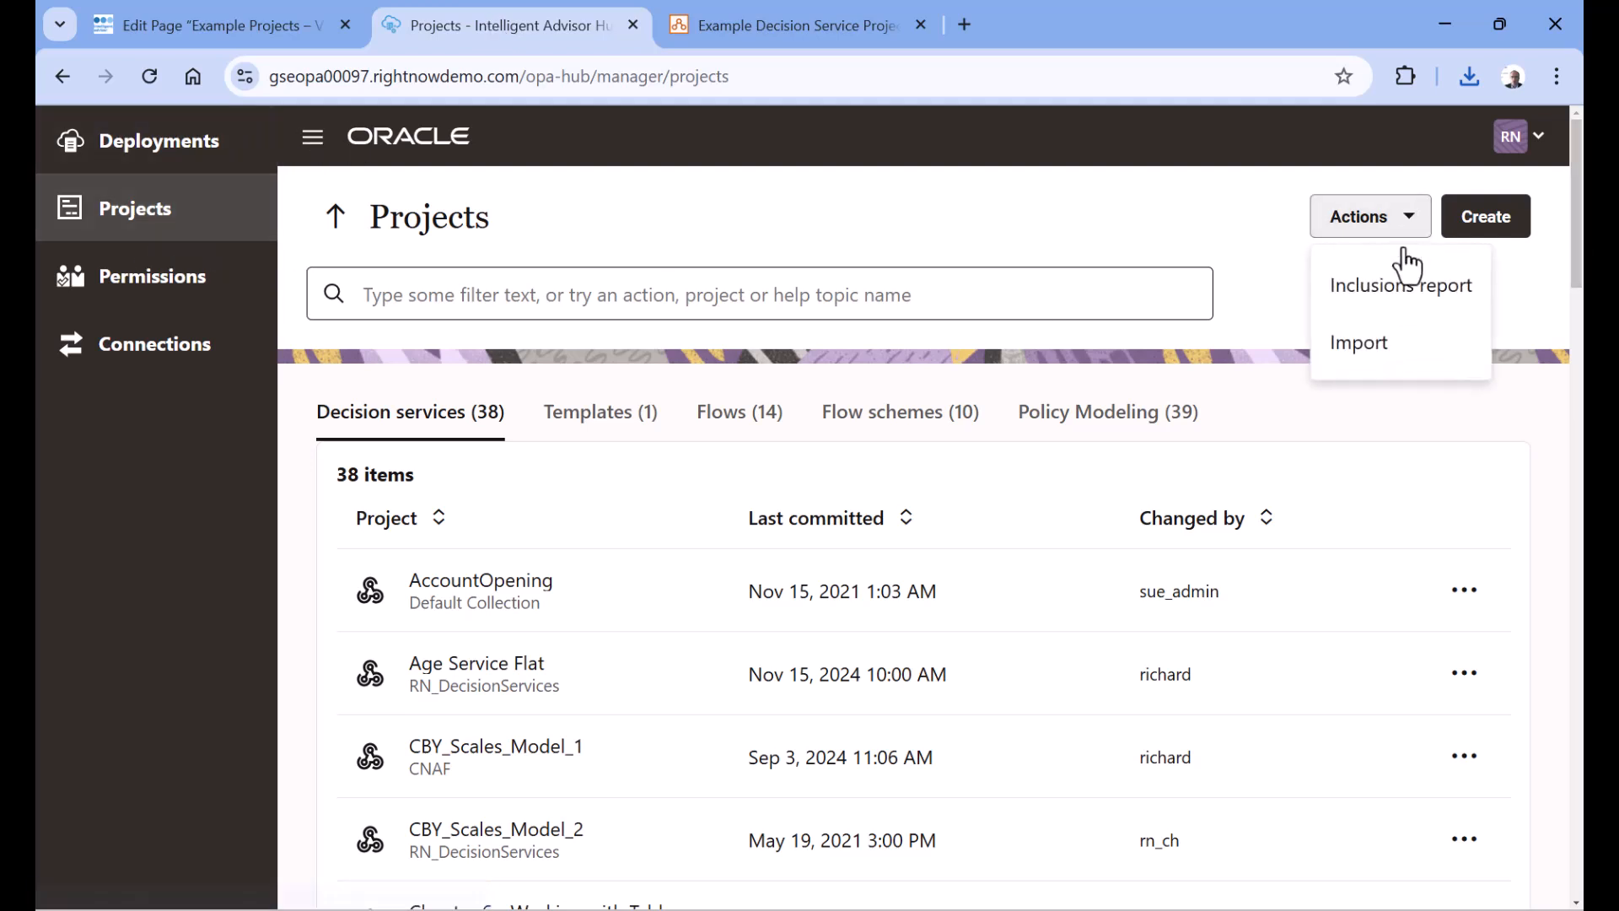
left_click(1359, 342)
double_click(571, 217)
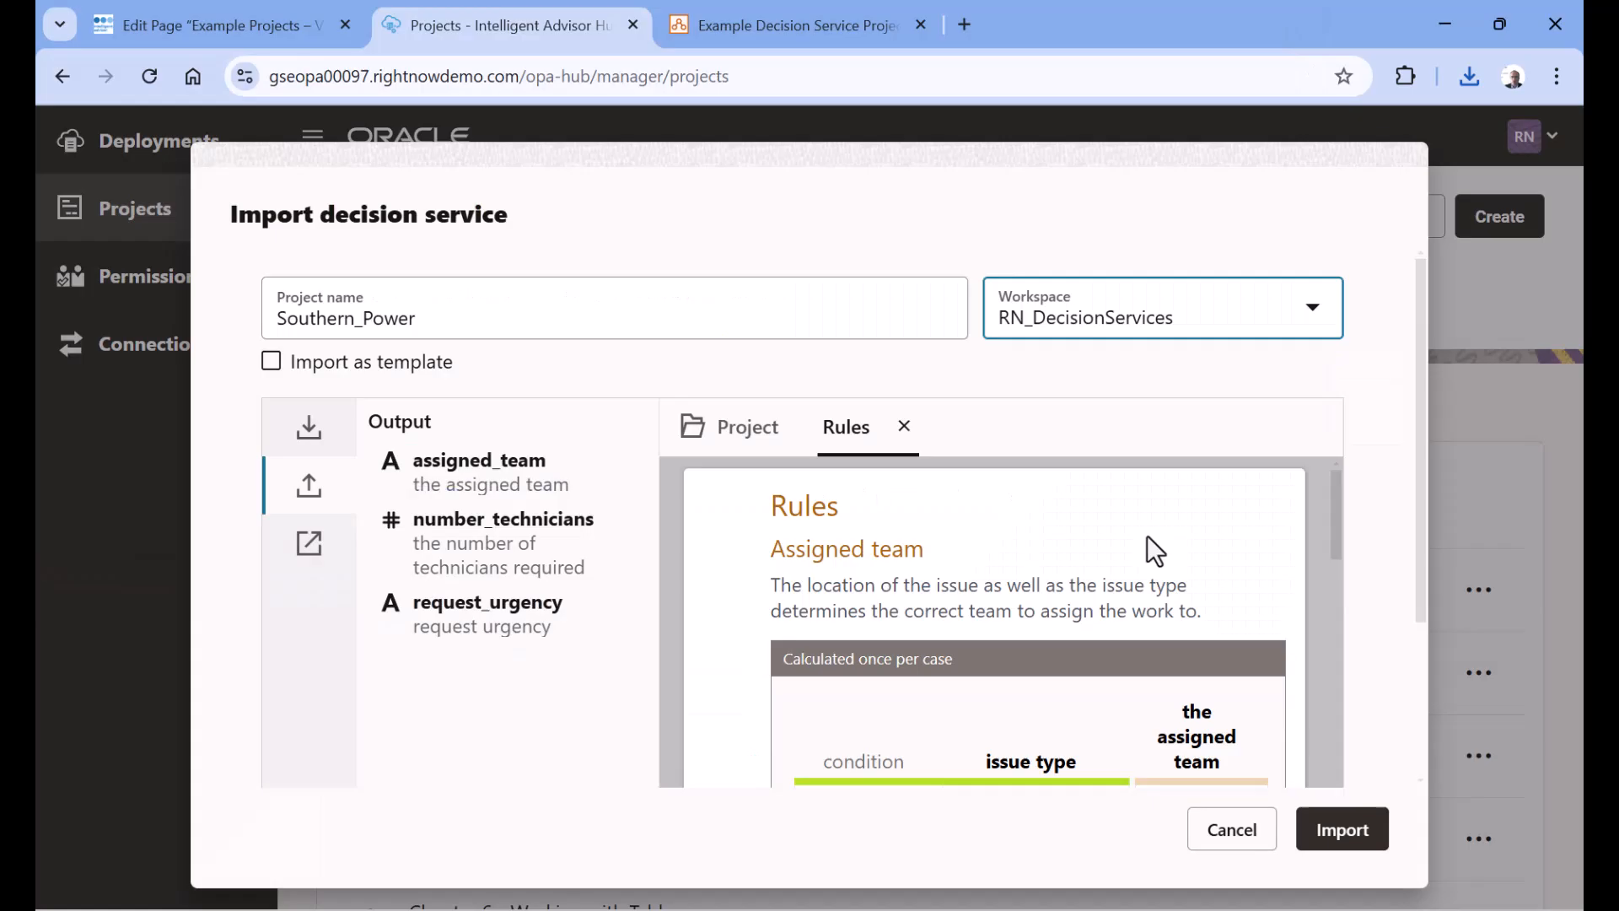
Name the project "RN Southern_Power", preview its input and output attributes, and import it into the RN_DecisionServices workspace
left_click(279, 316)
type("RN_")
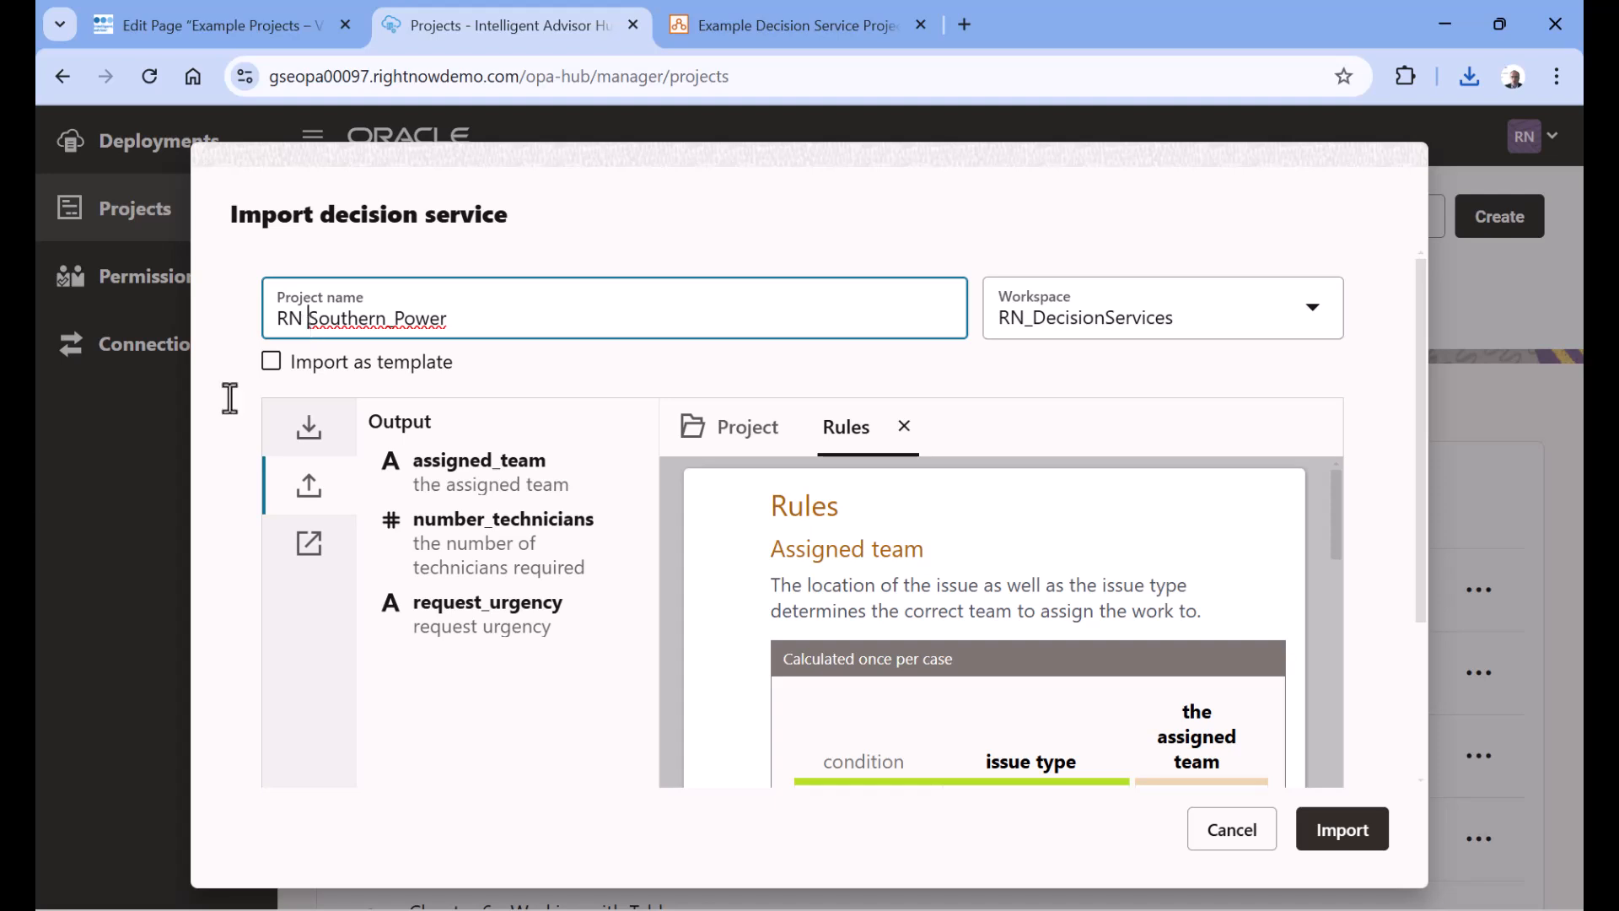
left_click(309, 443)
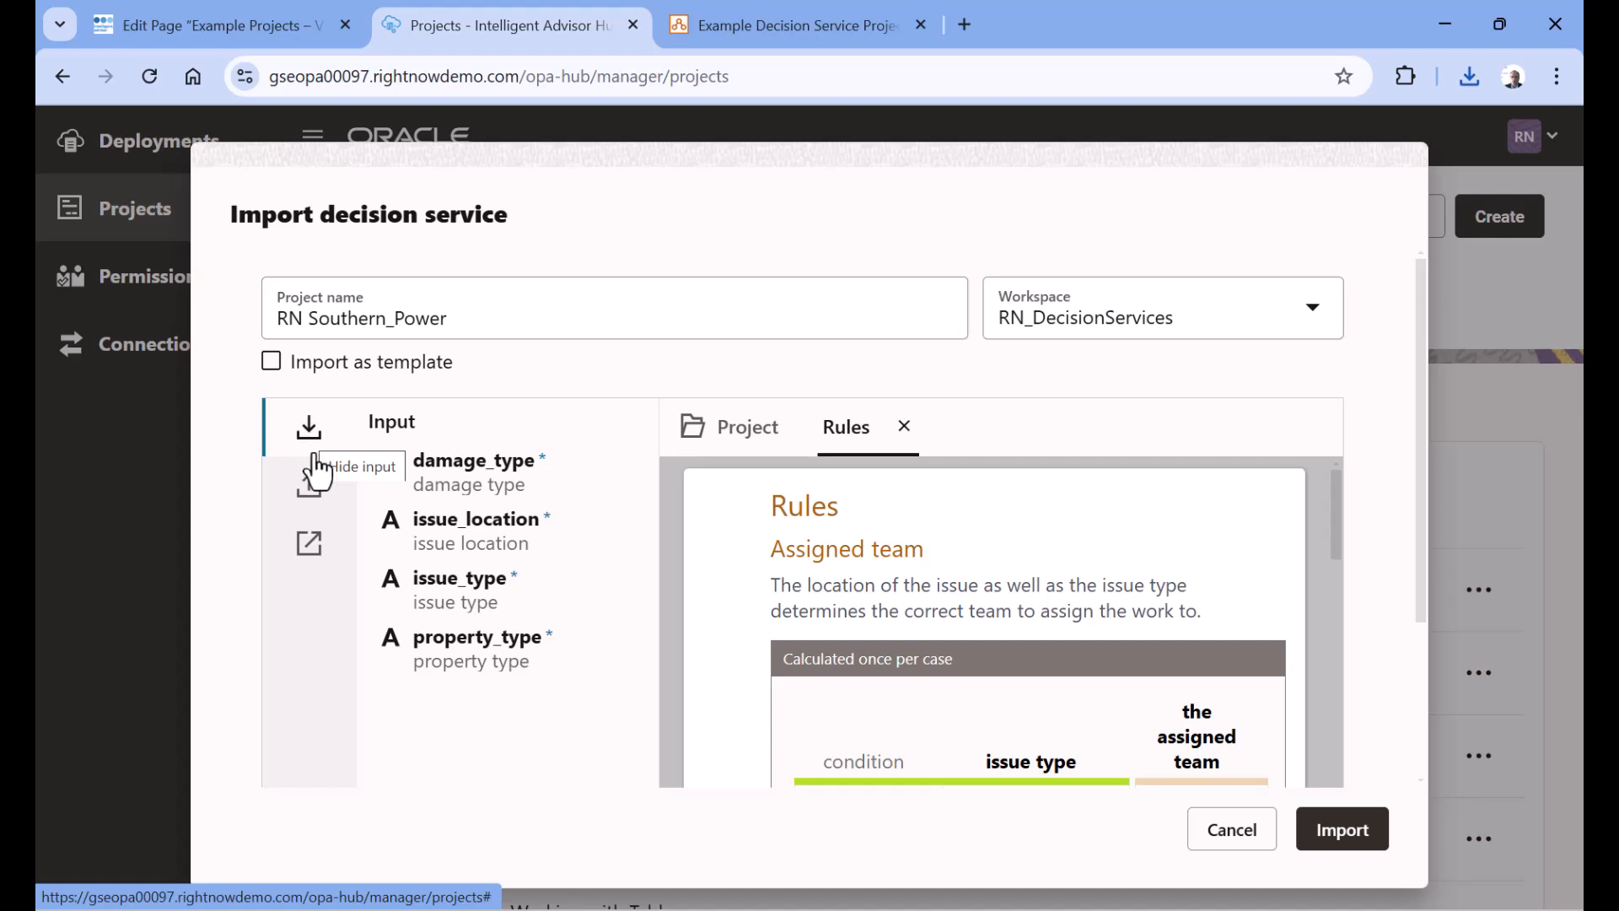
left_click(300, 497)
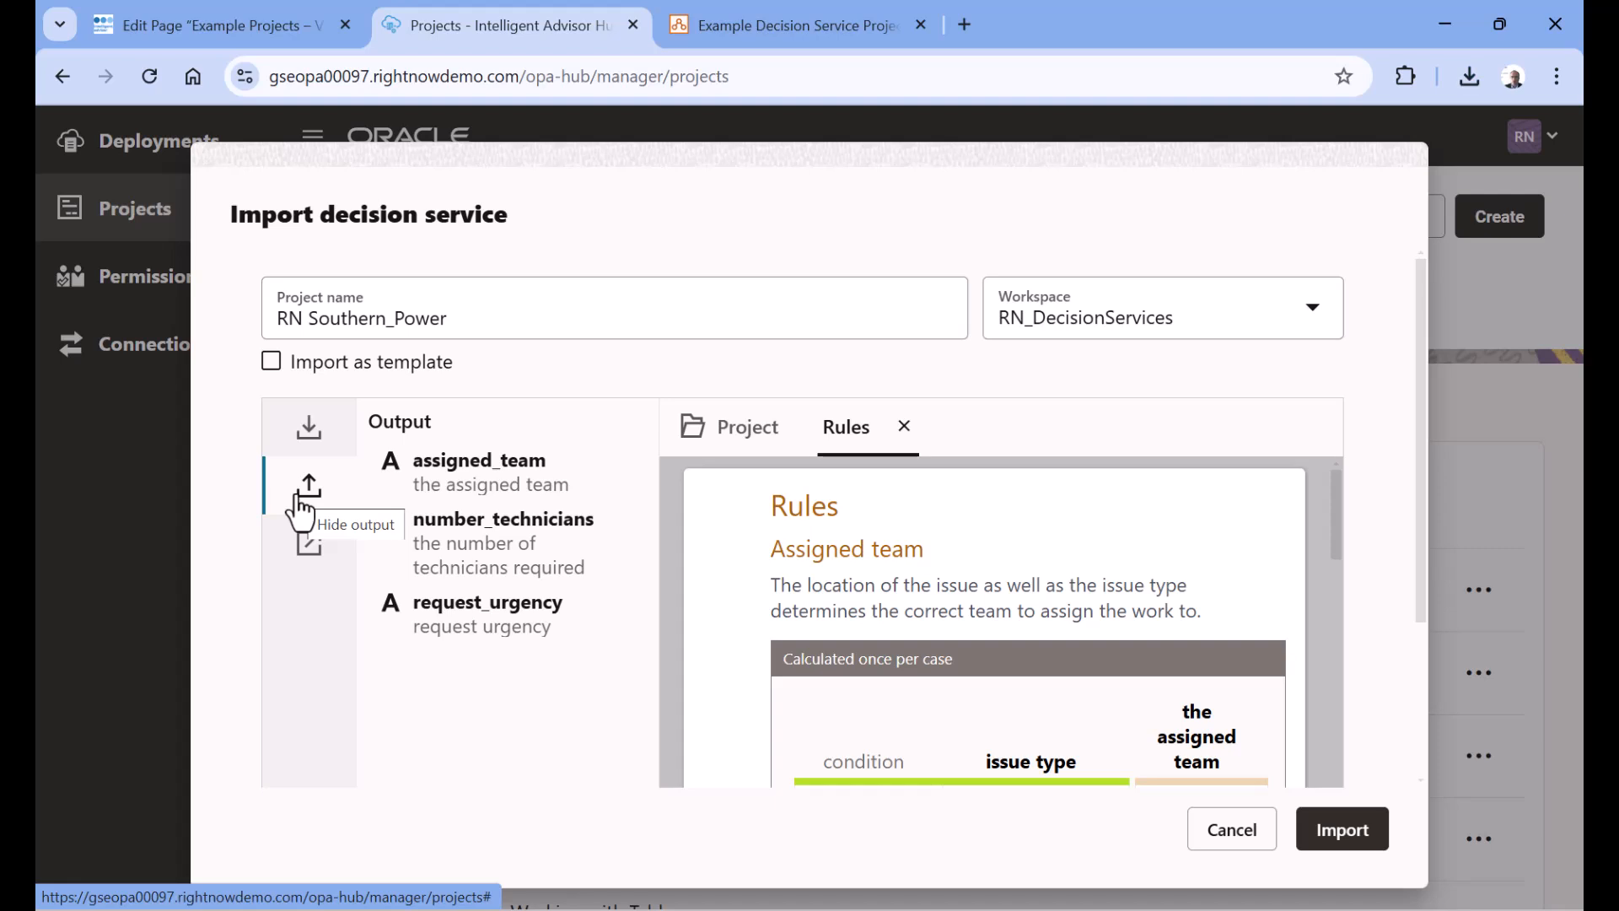
left_click(1343, 835)
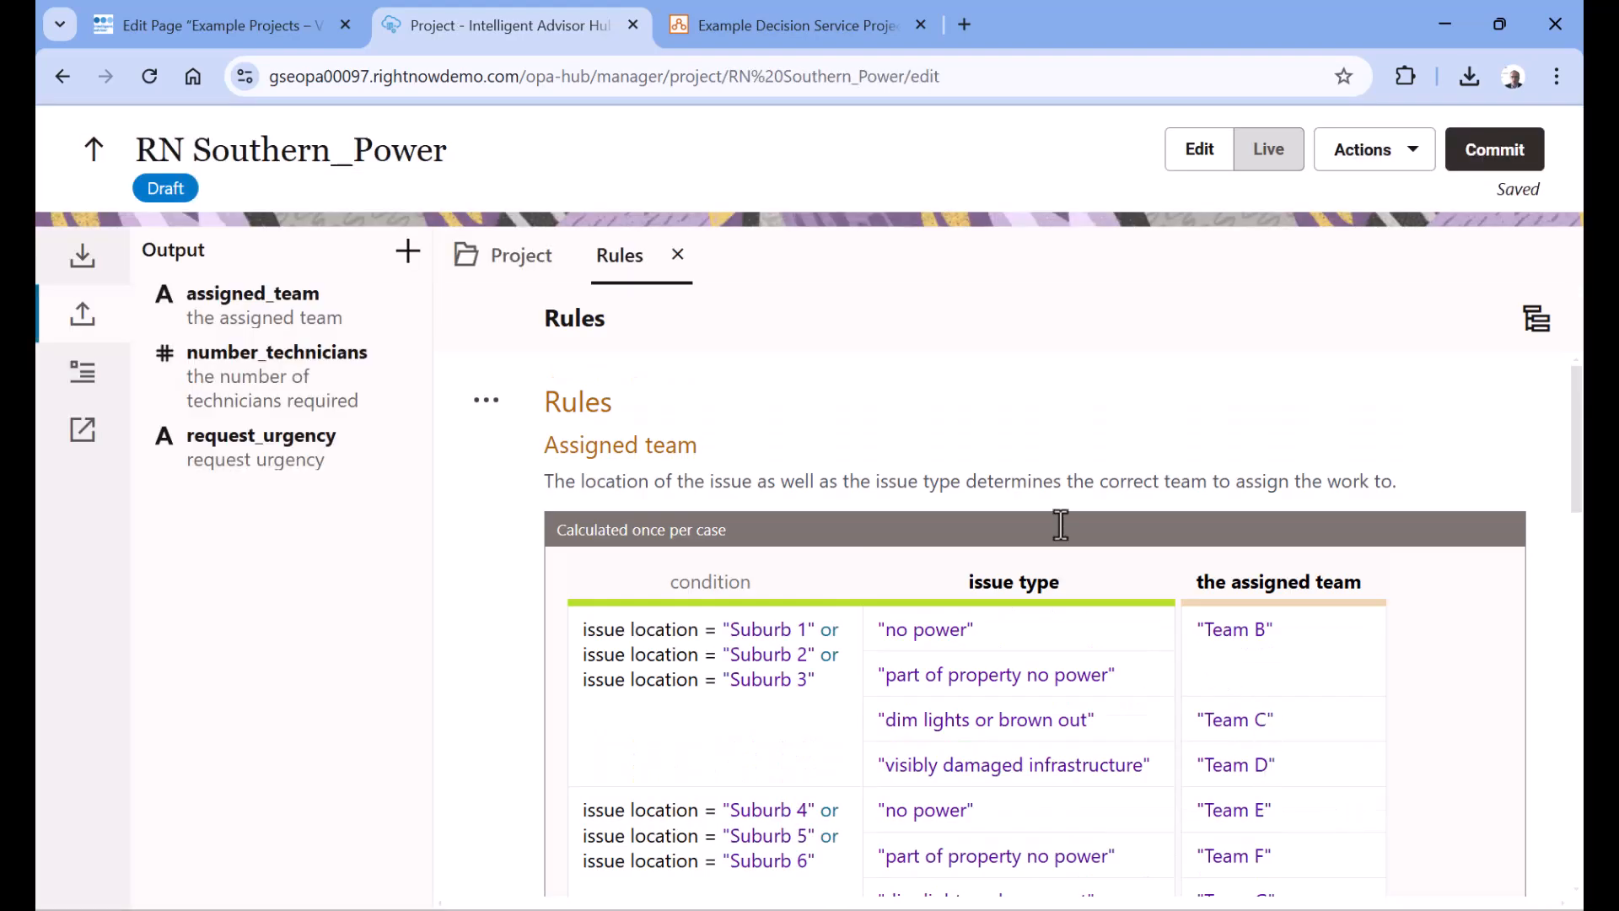
Examine the project's inputs, its rule tables for assigned team, required technicians and request urgency, and its outputs
left_click(120, 260)
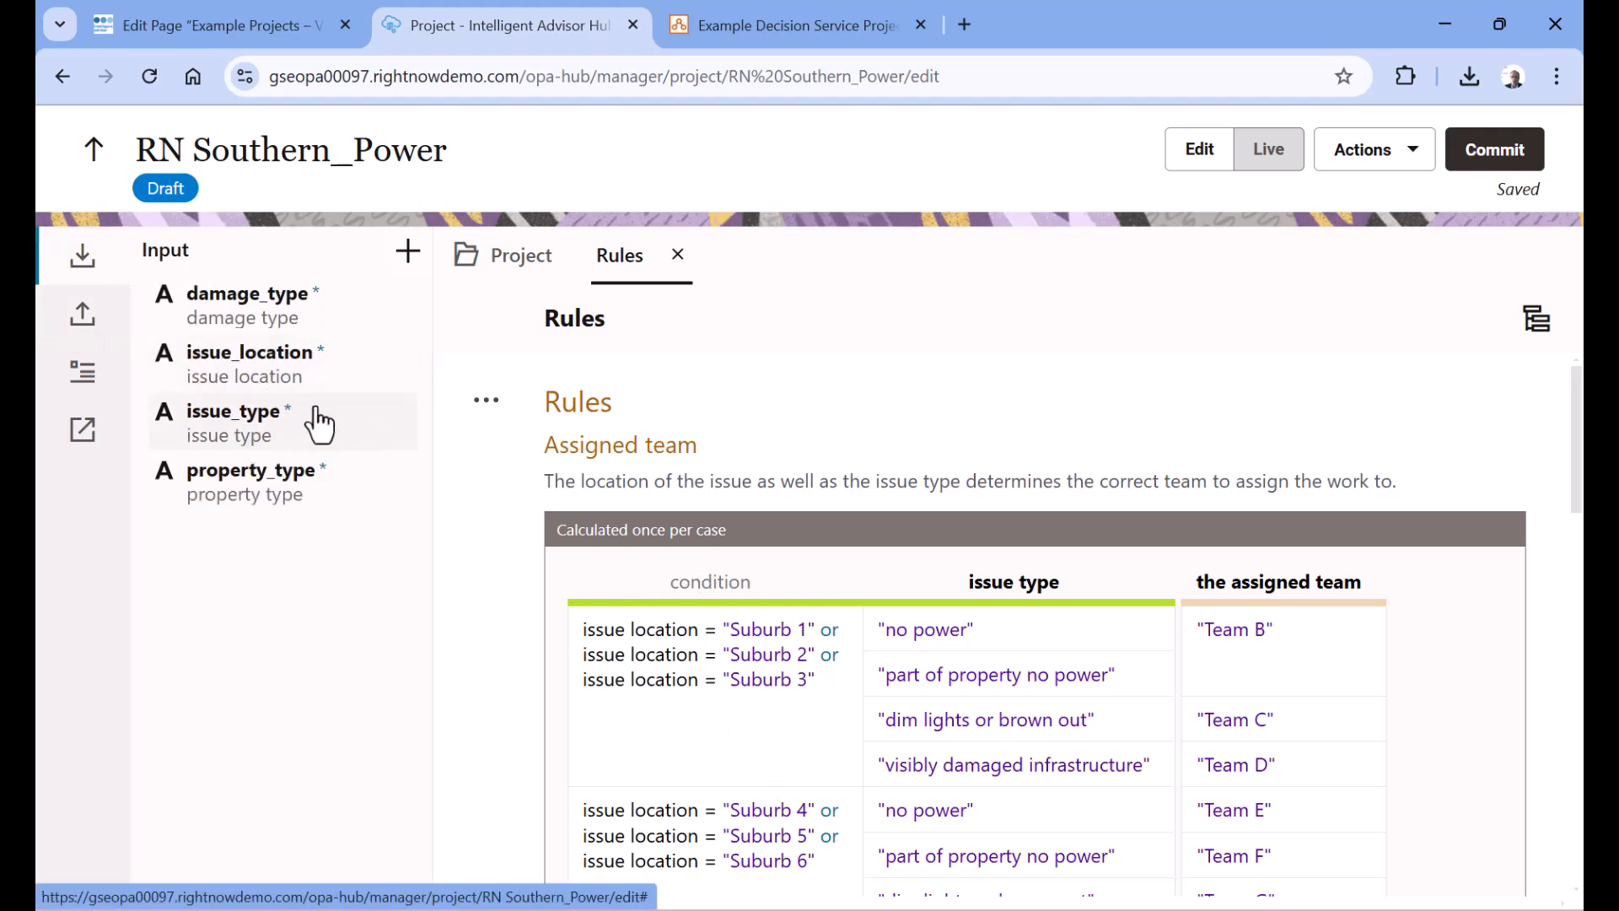
scroll(594, 435, "down", 1)
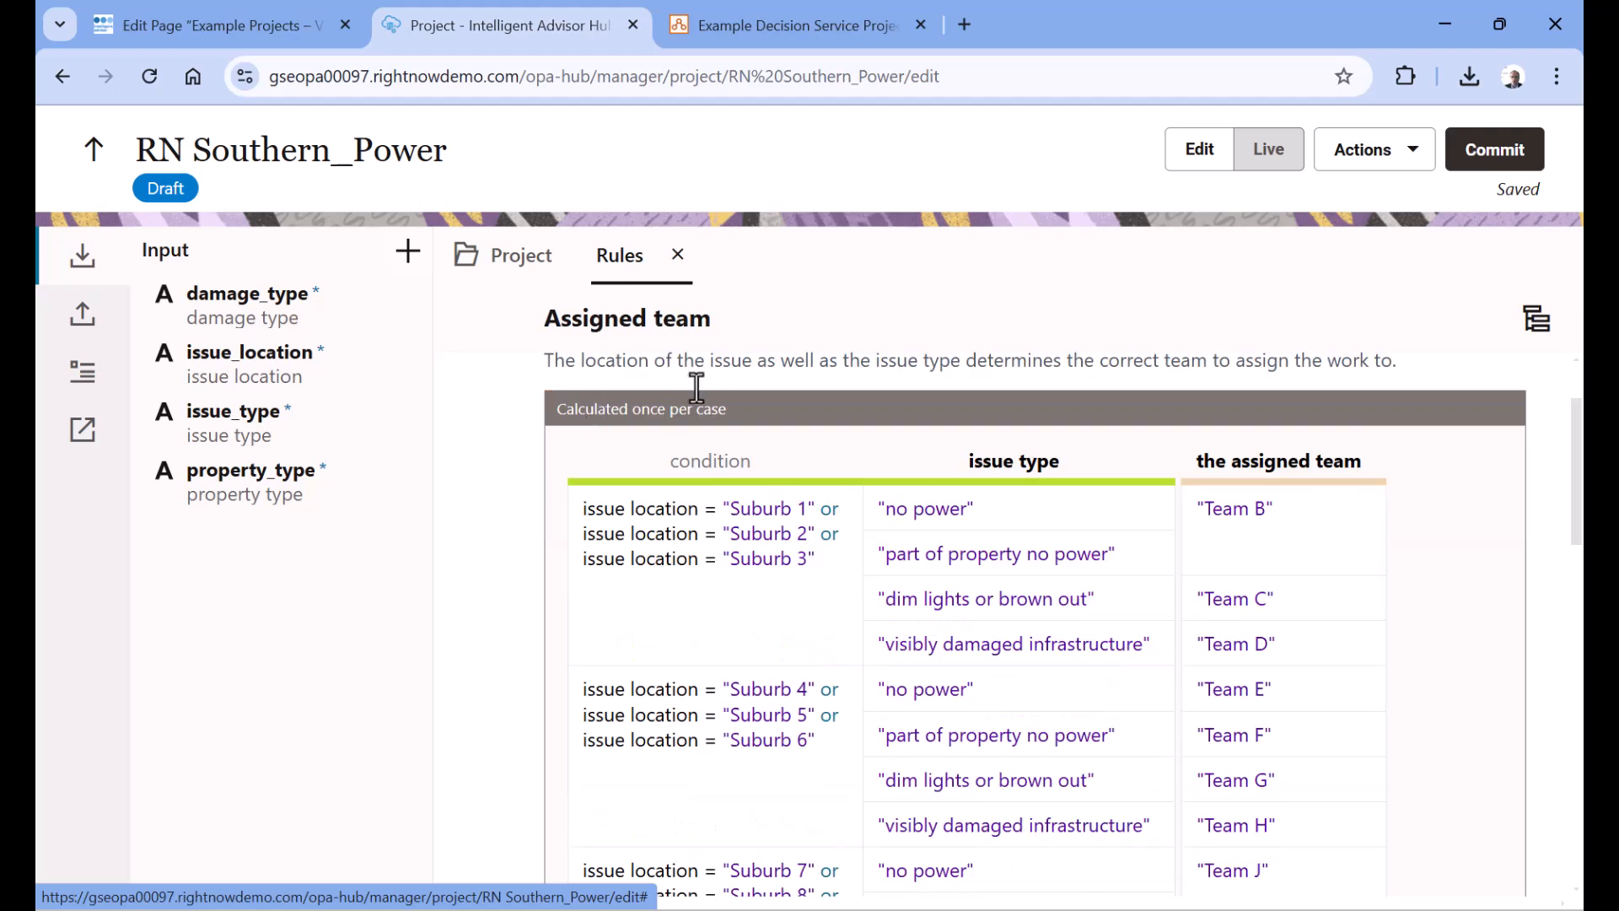
left_click_drag(1363, 460, 1197, 463)
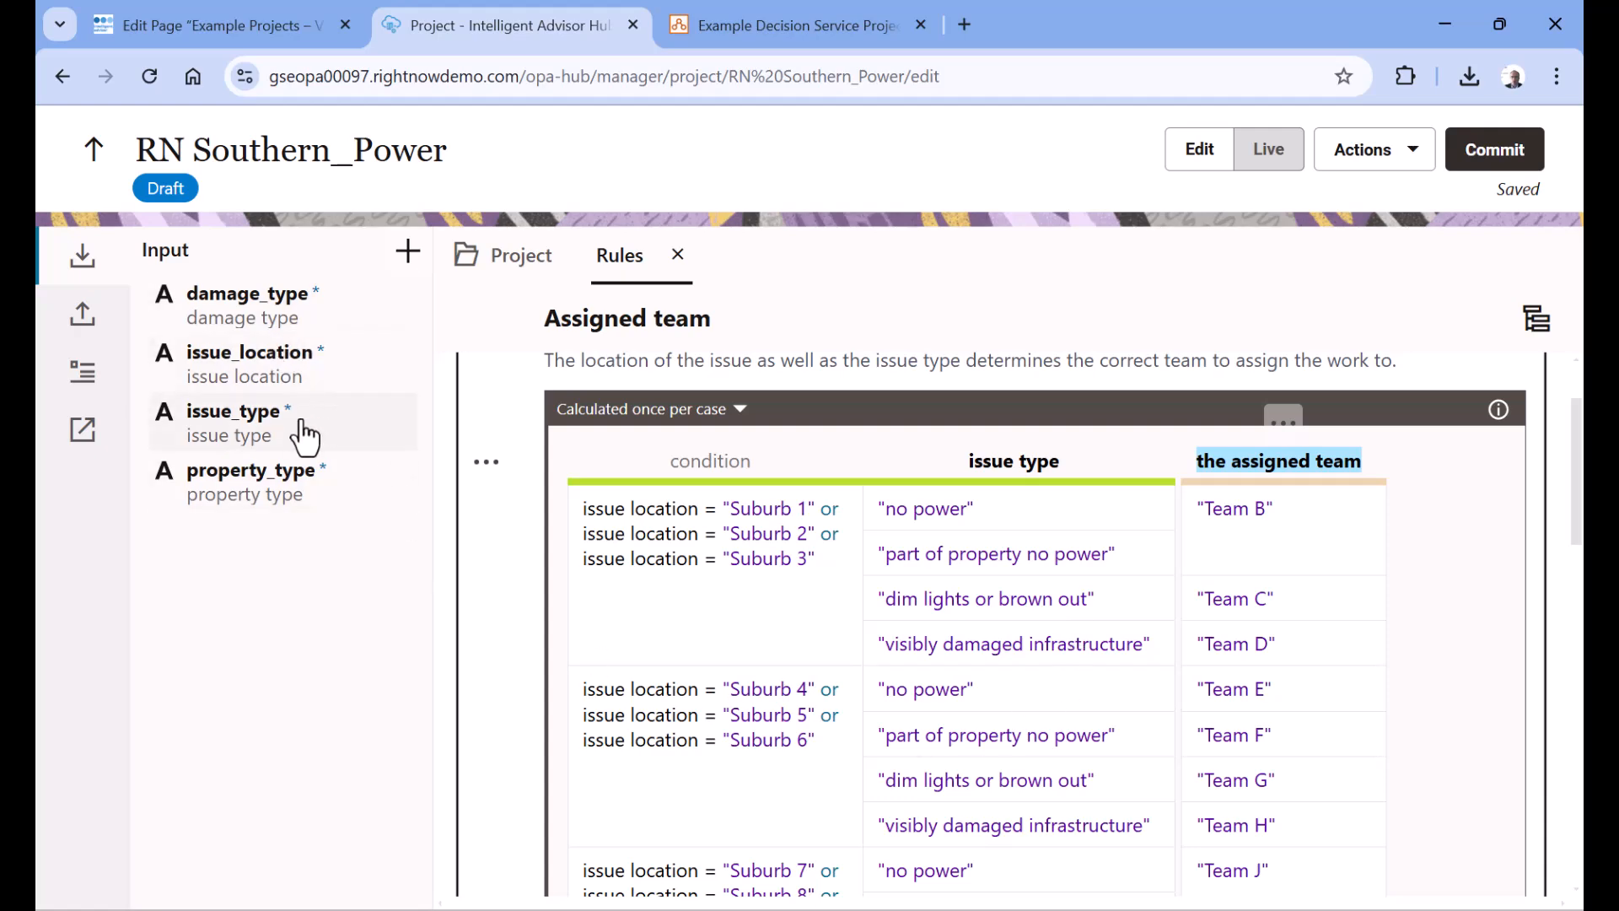
scroll(947, 567, "down", 2)
scroll(947, 567, "up", 2)
scroll(733, 531, "down", 3)
scroll(733, 531, "down", 5)
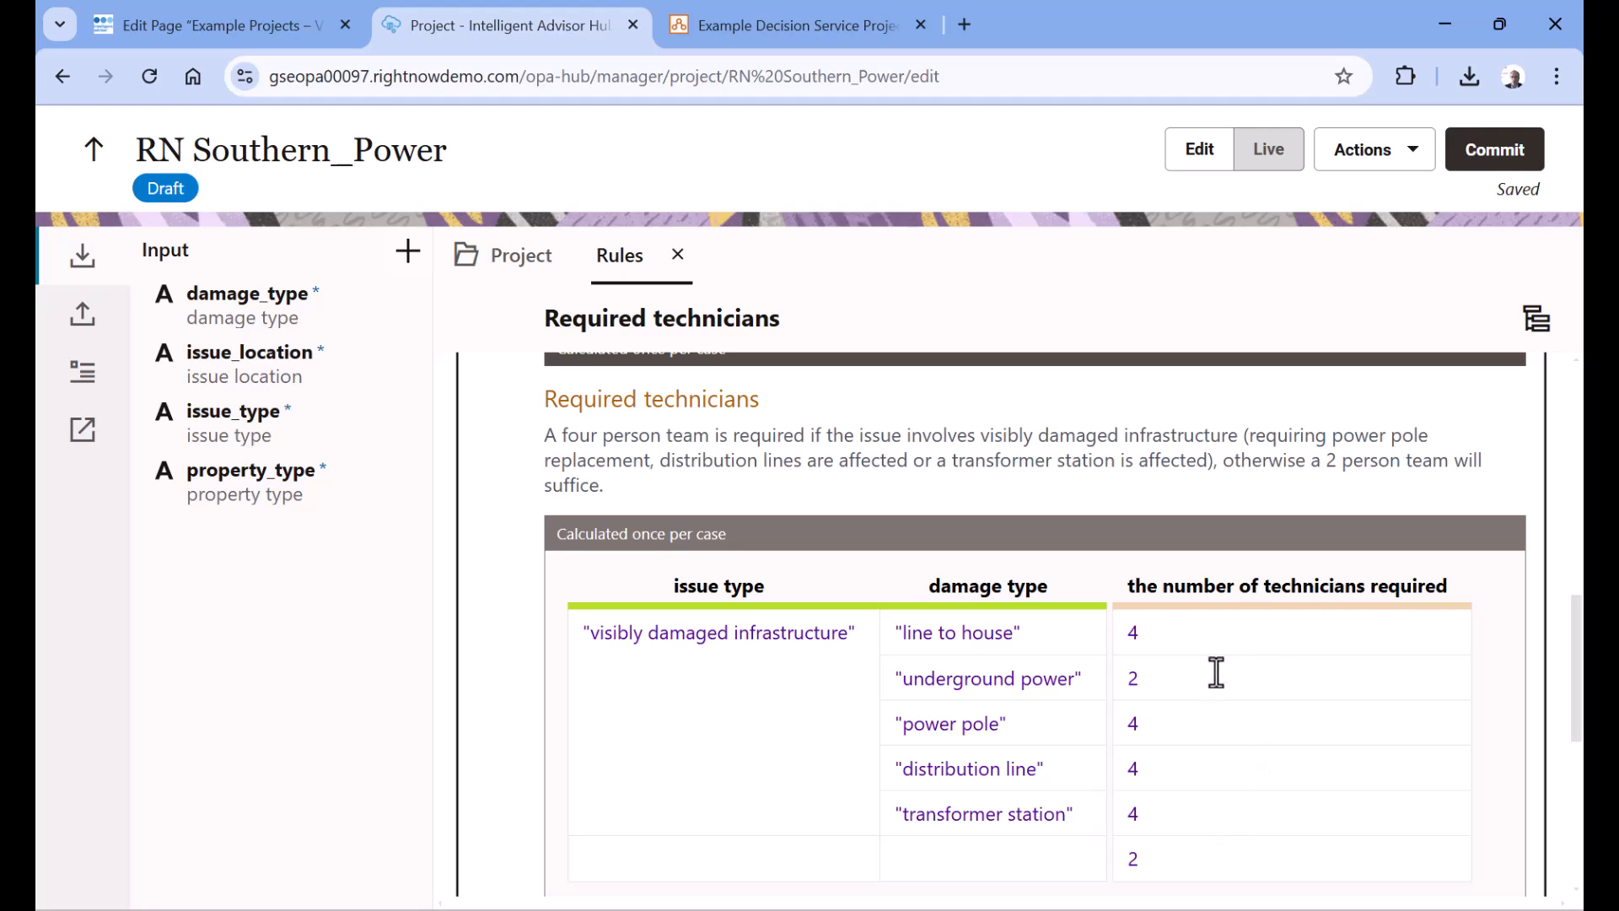
scroll(1210, 621, "down", 3)
scroll(1209, 622, "down", 3)
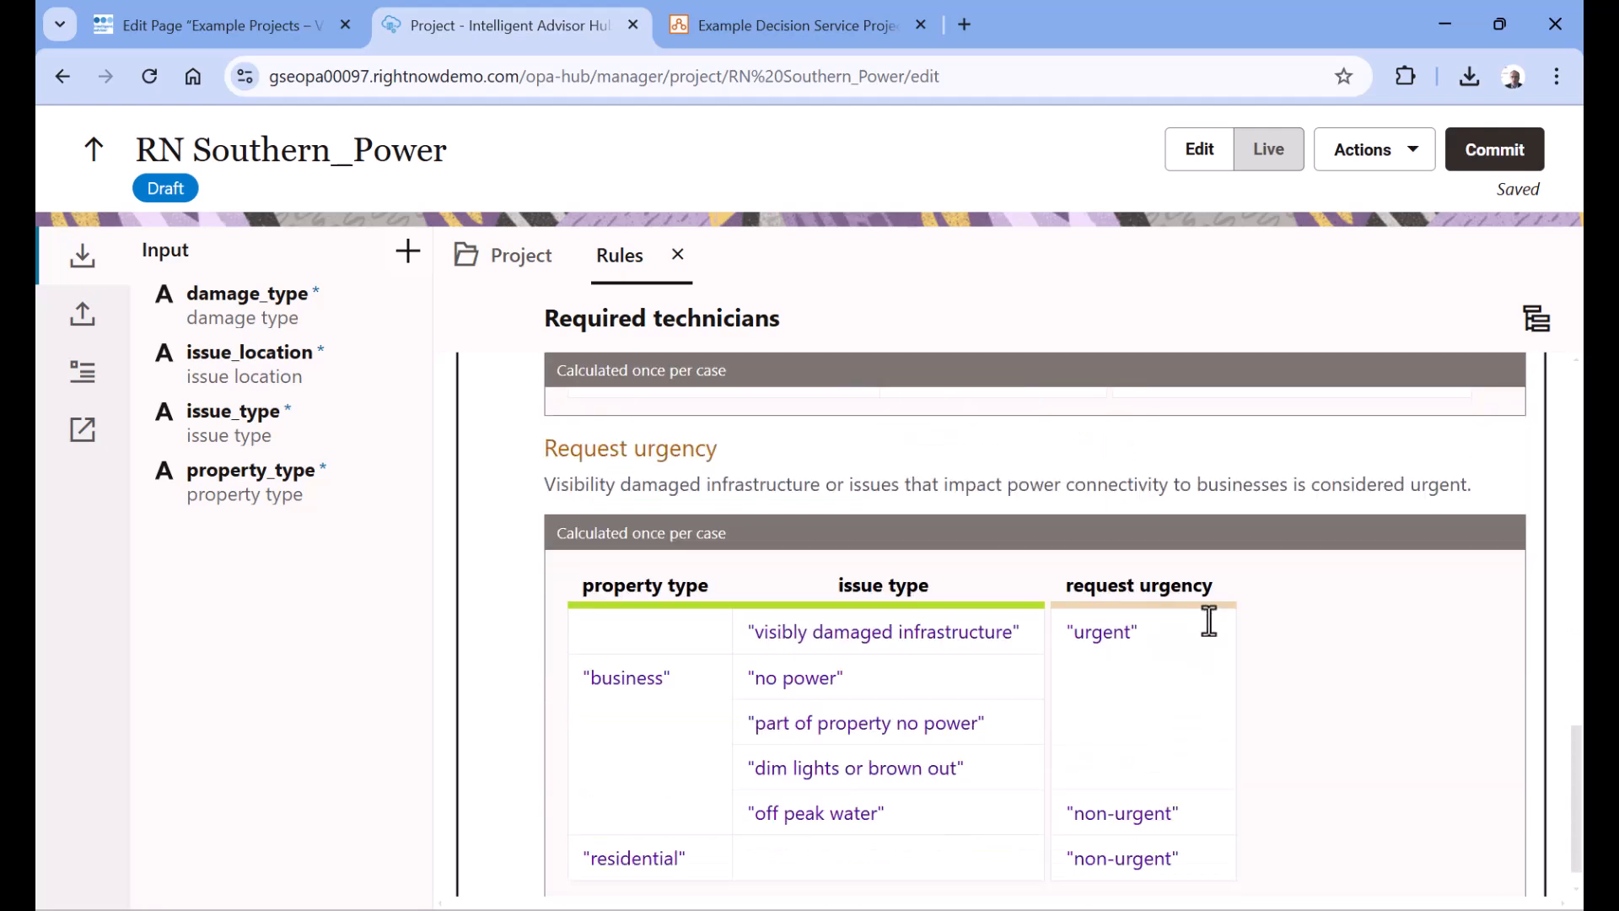
scroll(1214, 611, "down", 1)
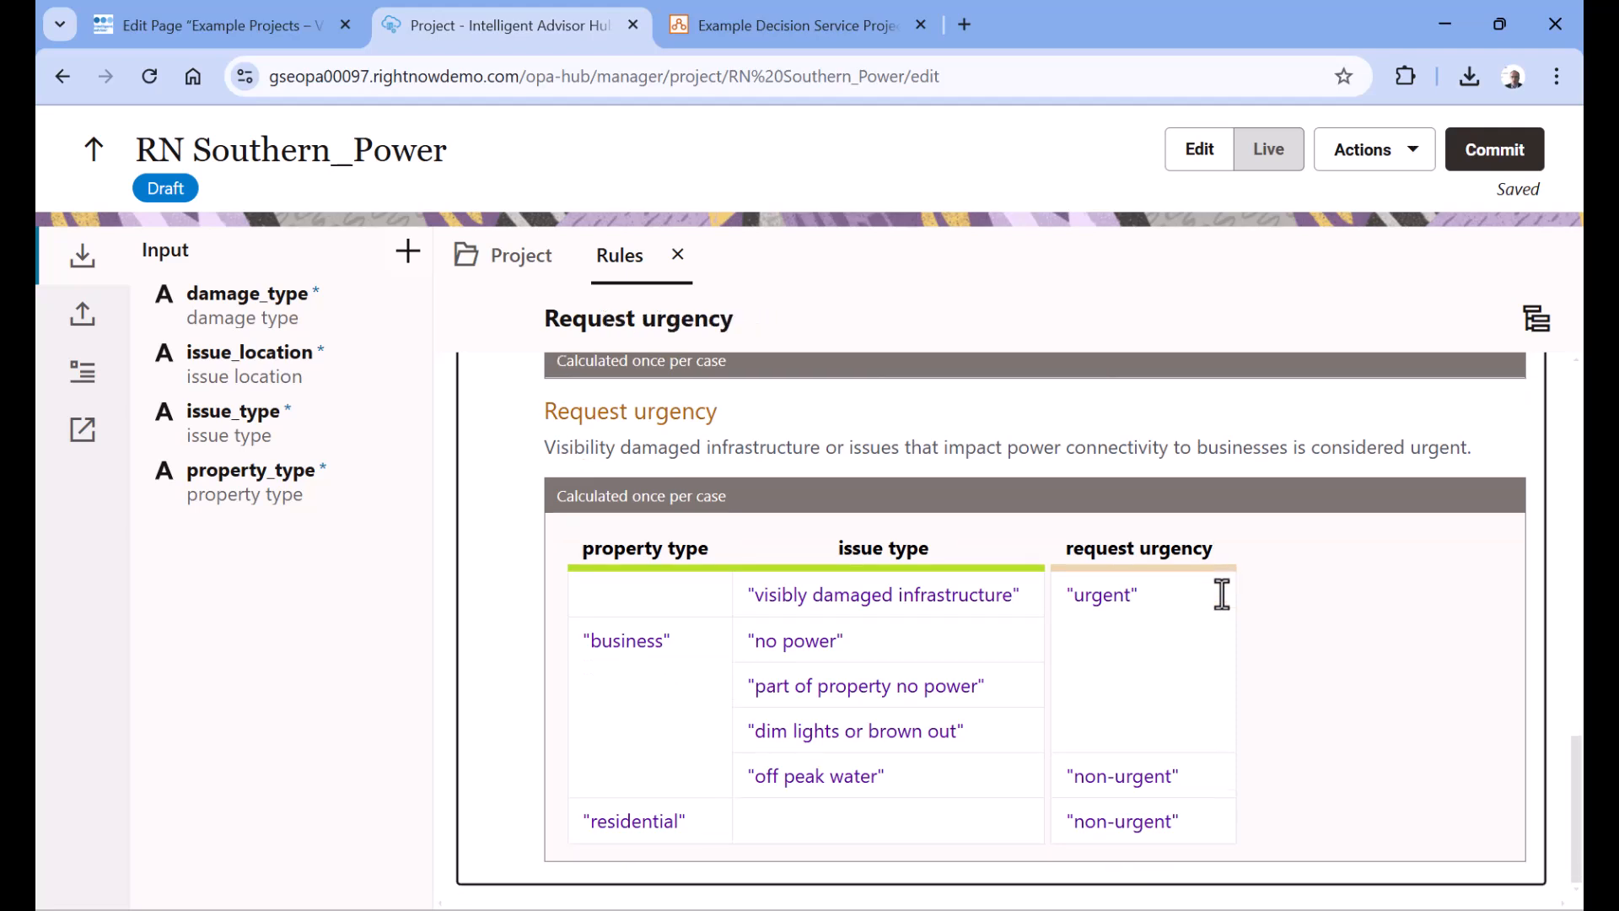
left_click(85, 322)
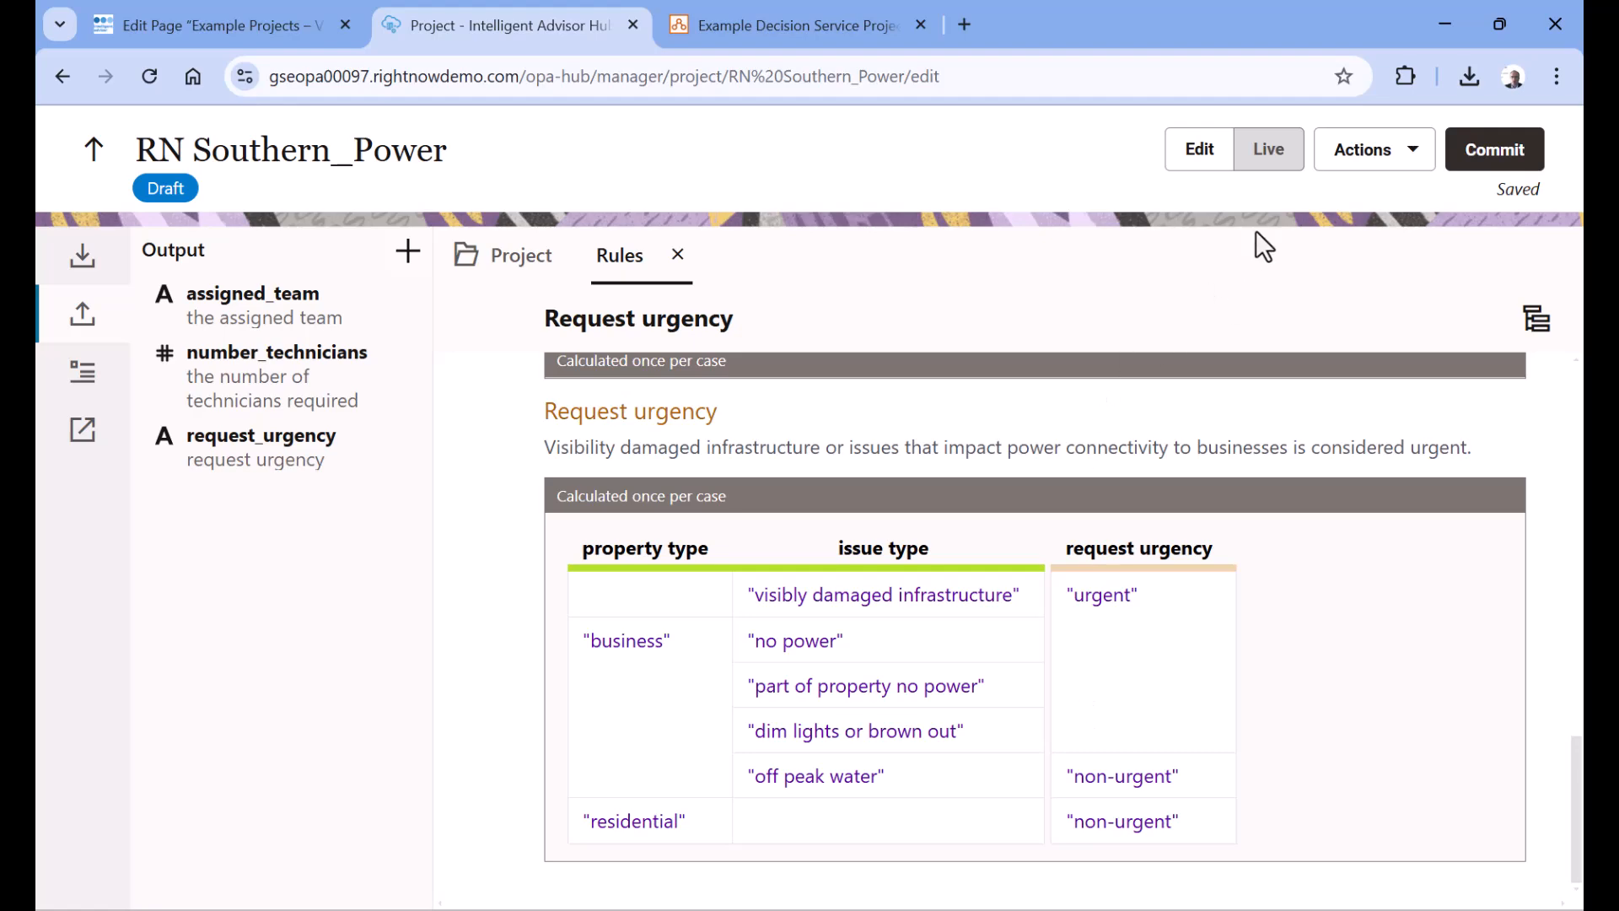
Start live testing of the rules and set the damage_type input to "power pole"
left_click(1269, 161)
scroll(1164, 354, "up", 3)
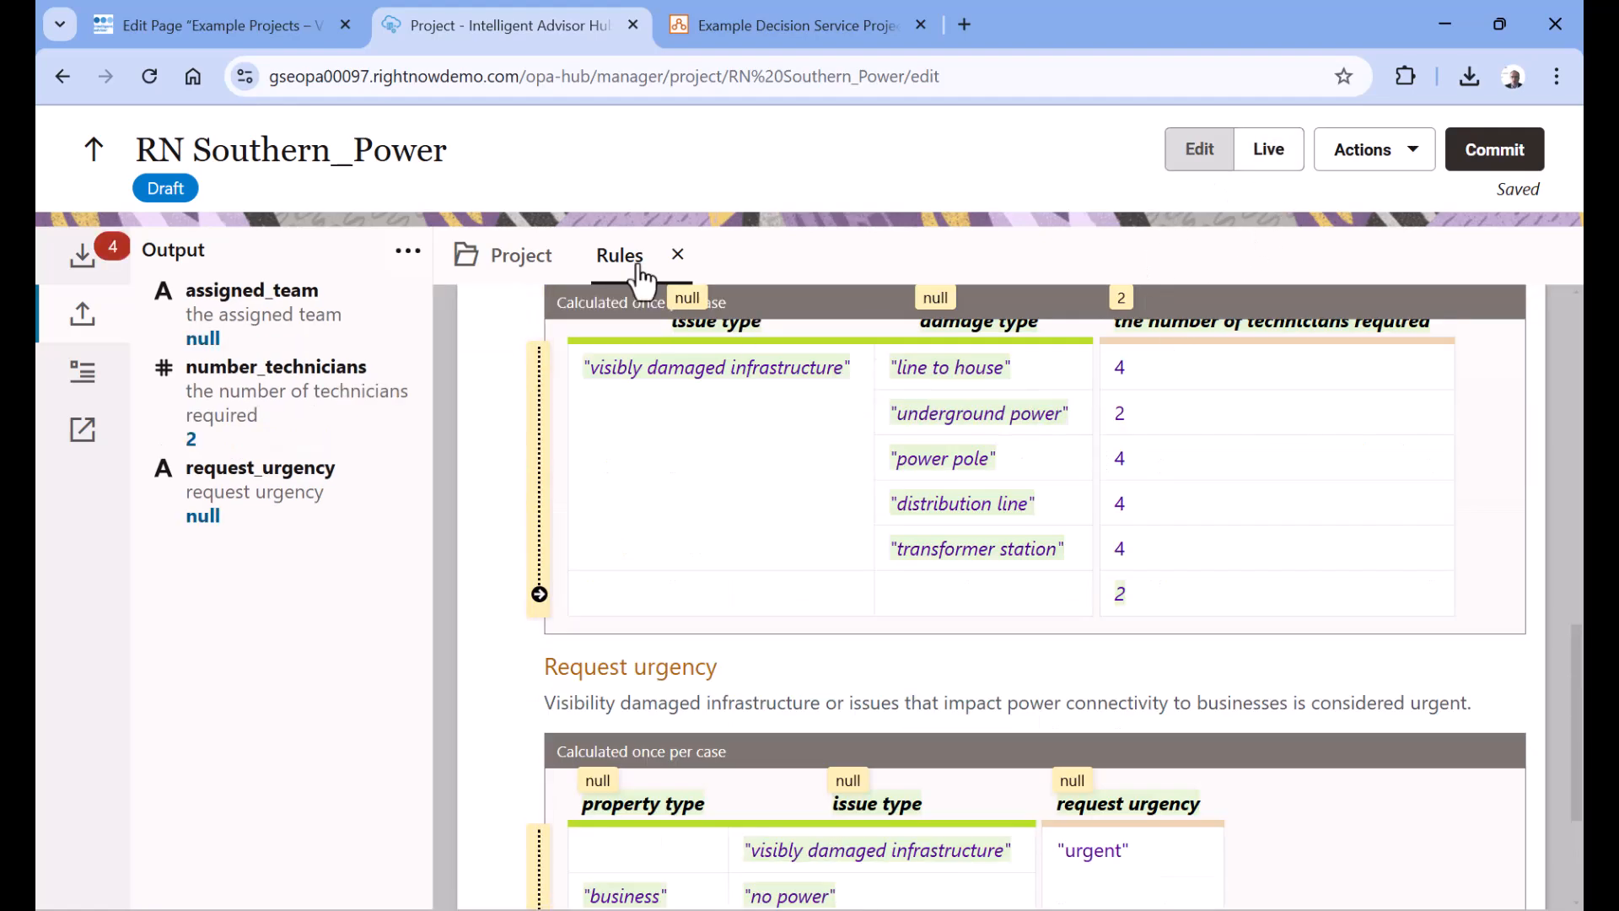
left_click(82, 253)
left_click(325, 341)
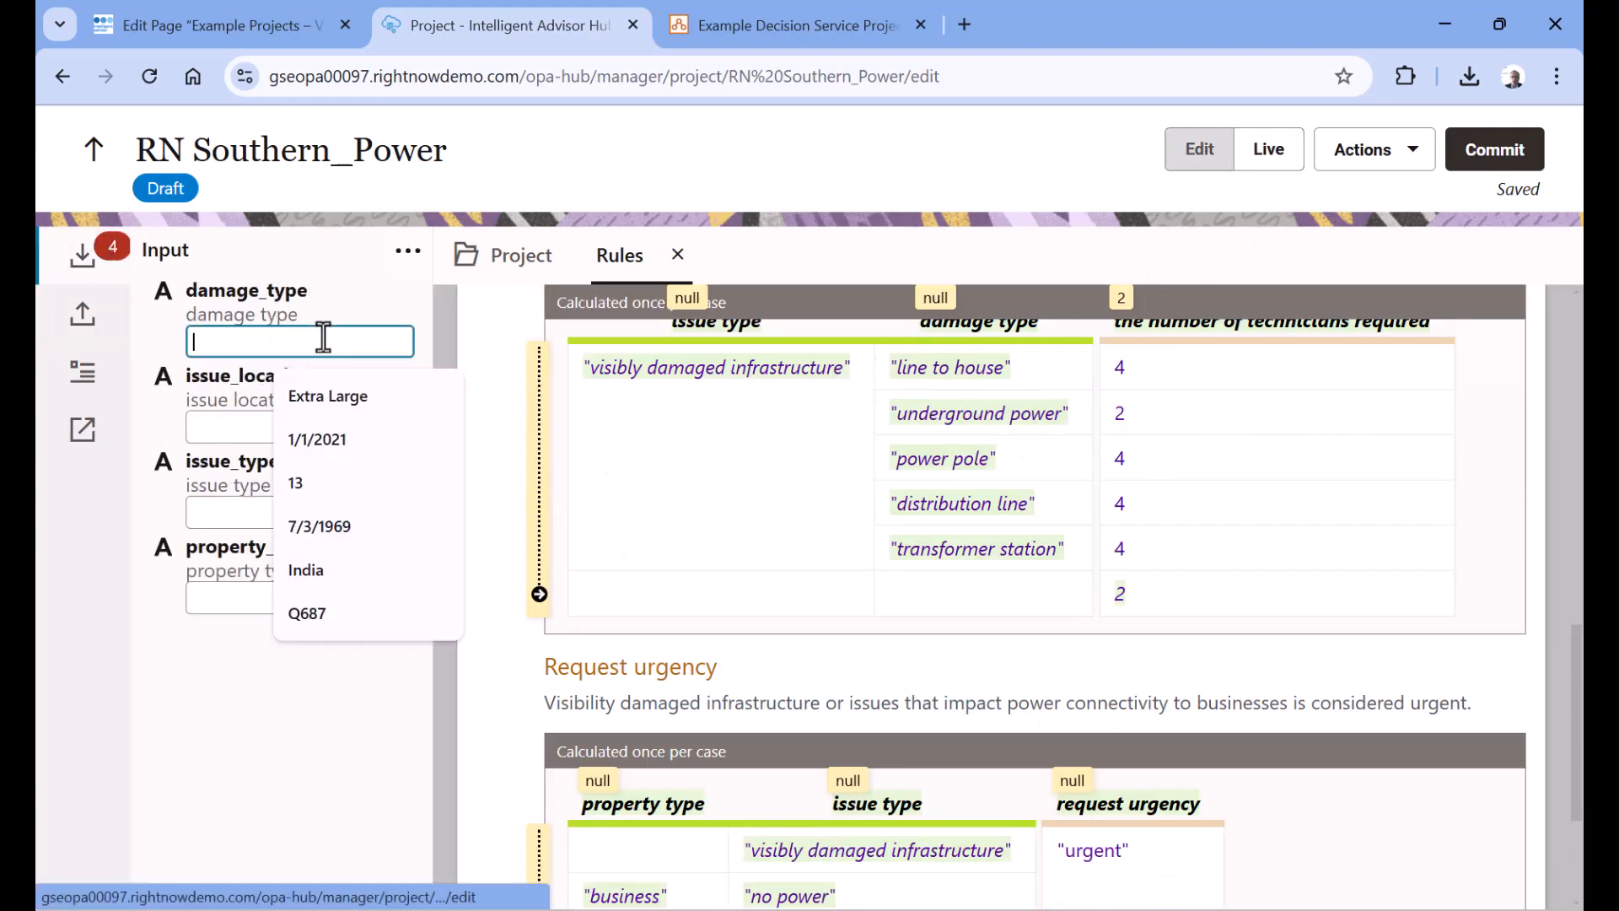
scroll(1024, 422, "up", 10)
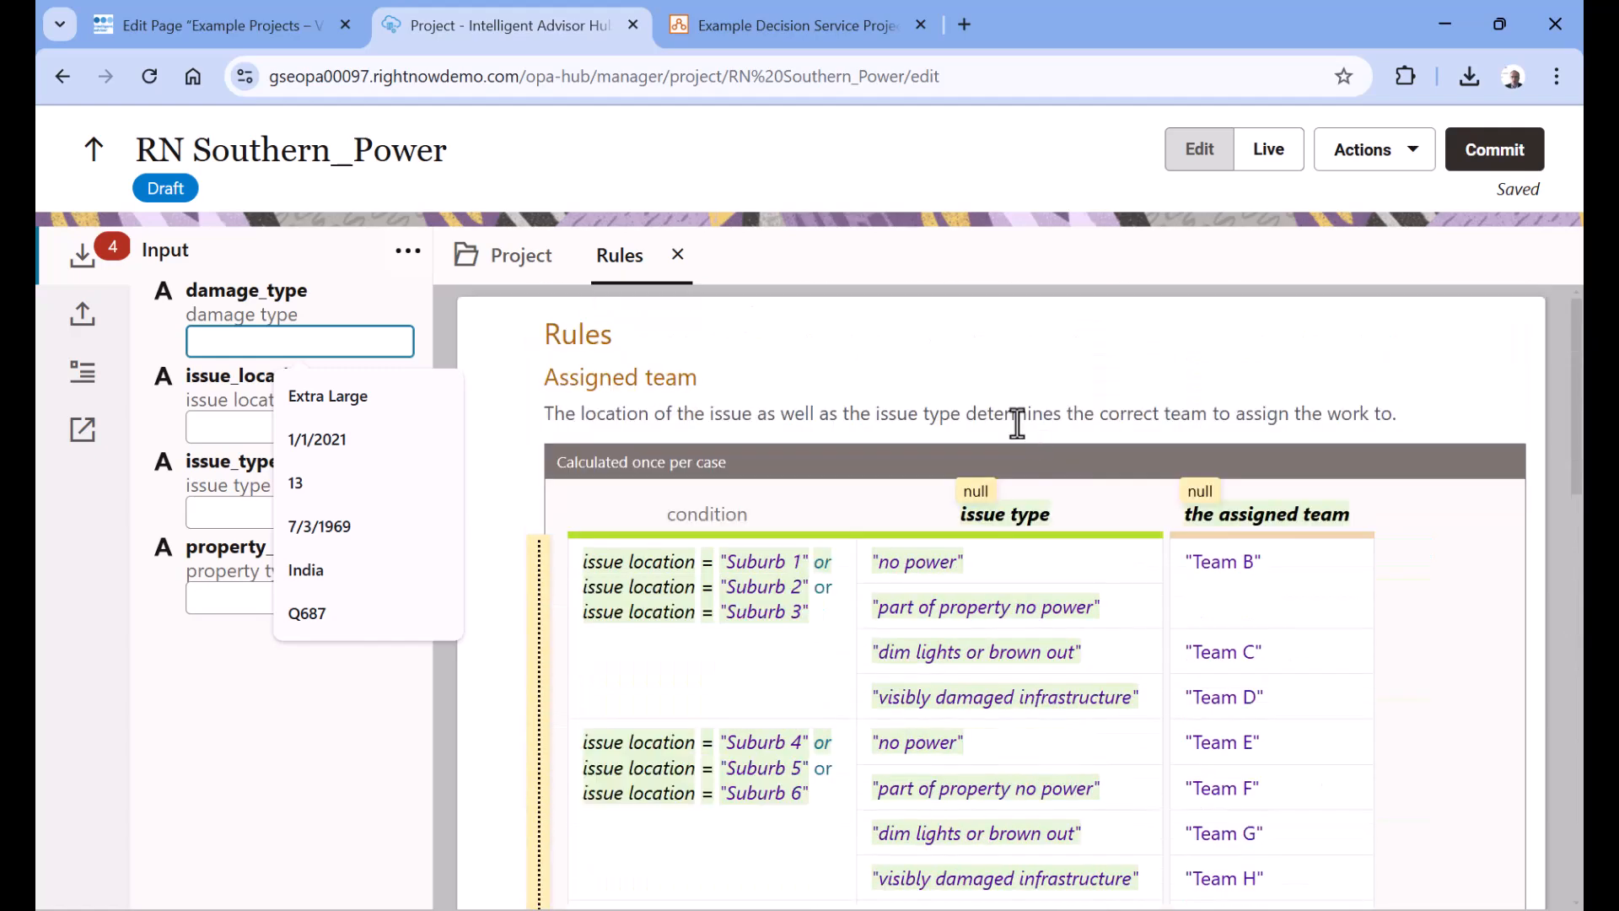
scroll(928, 434, "down", 4)
scroll(824, 449, "down", 7)
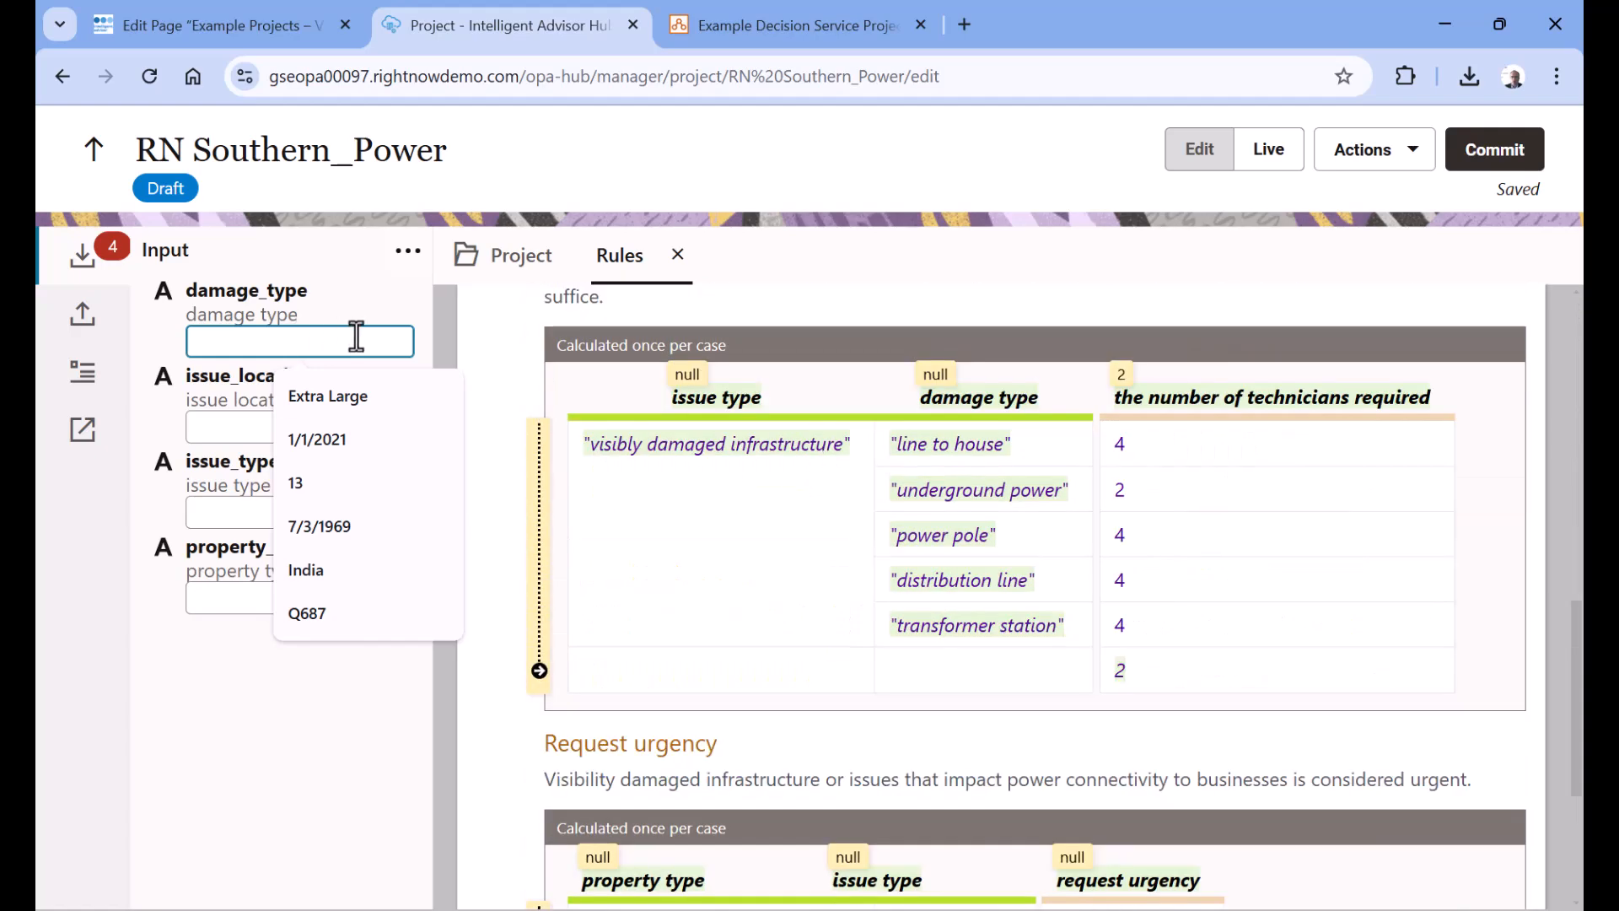
type("power pole")
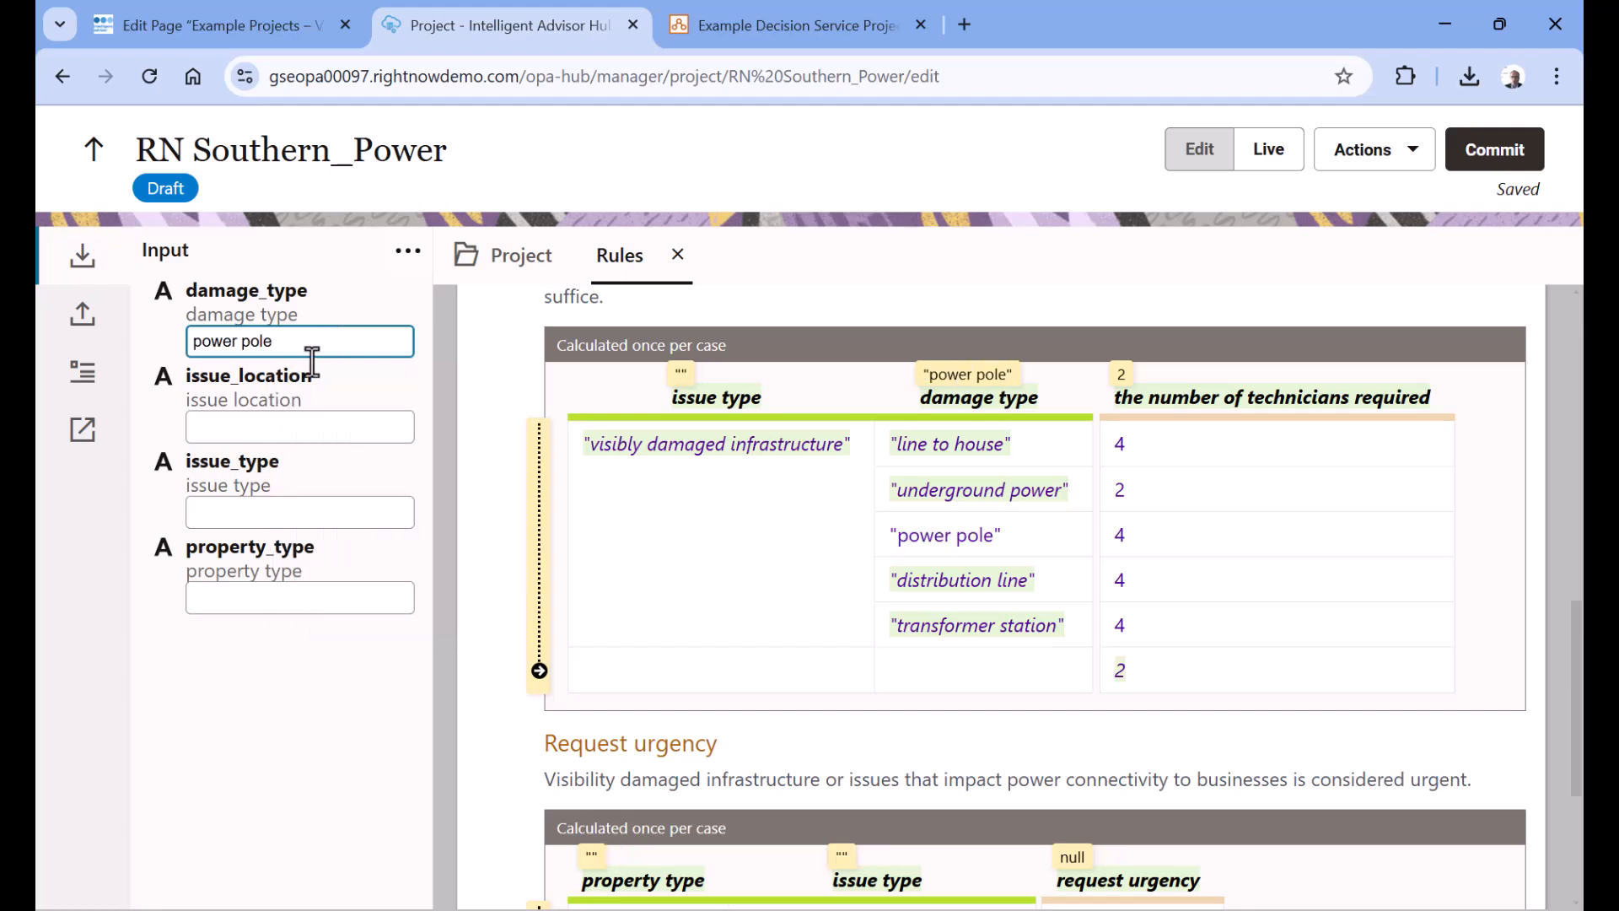
Set the issue_location input to "Suburb 7" for the live test
left_click(319, 429)
scroll(1054, 489, "up", 5)
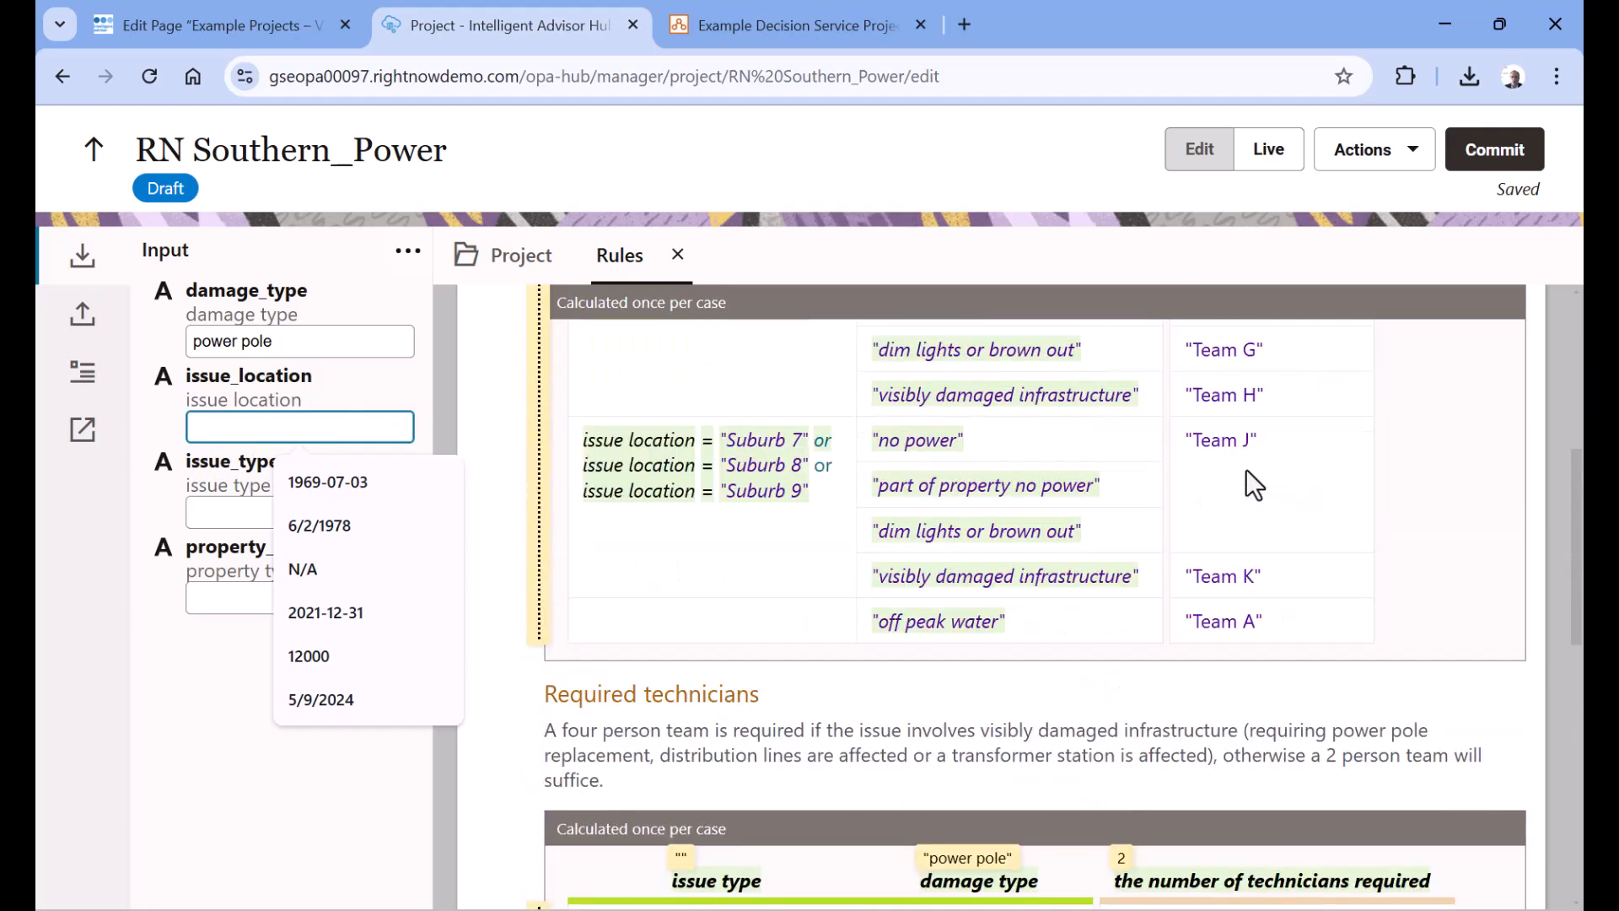
type("Suburb ")
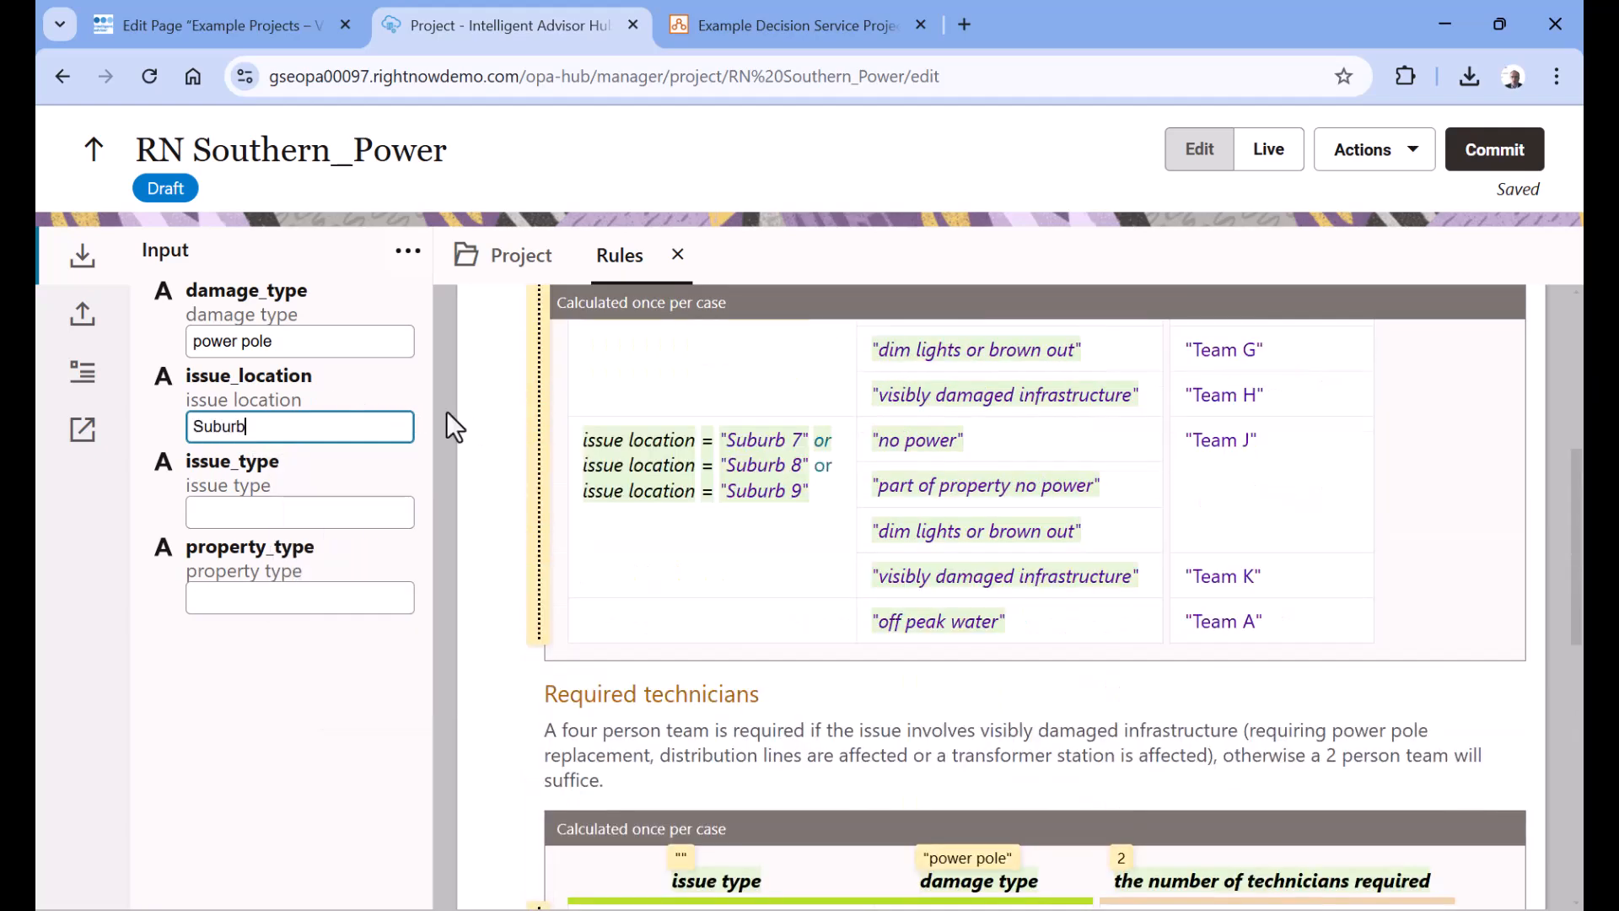
type("7")
key("Tab")
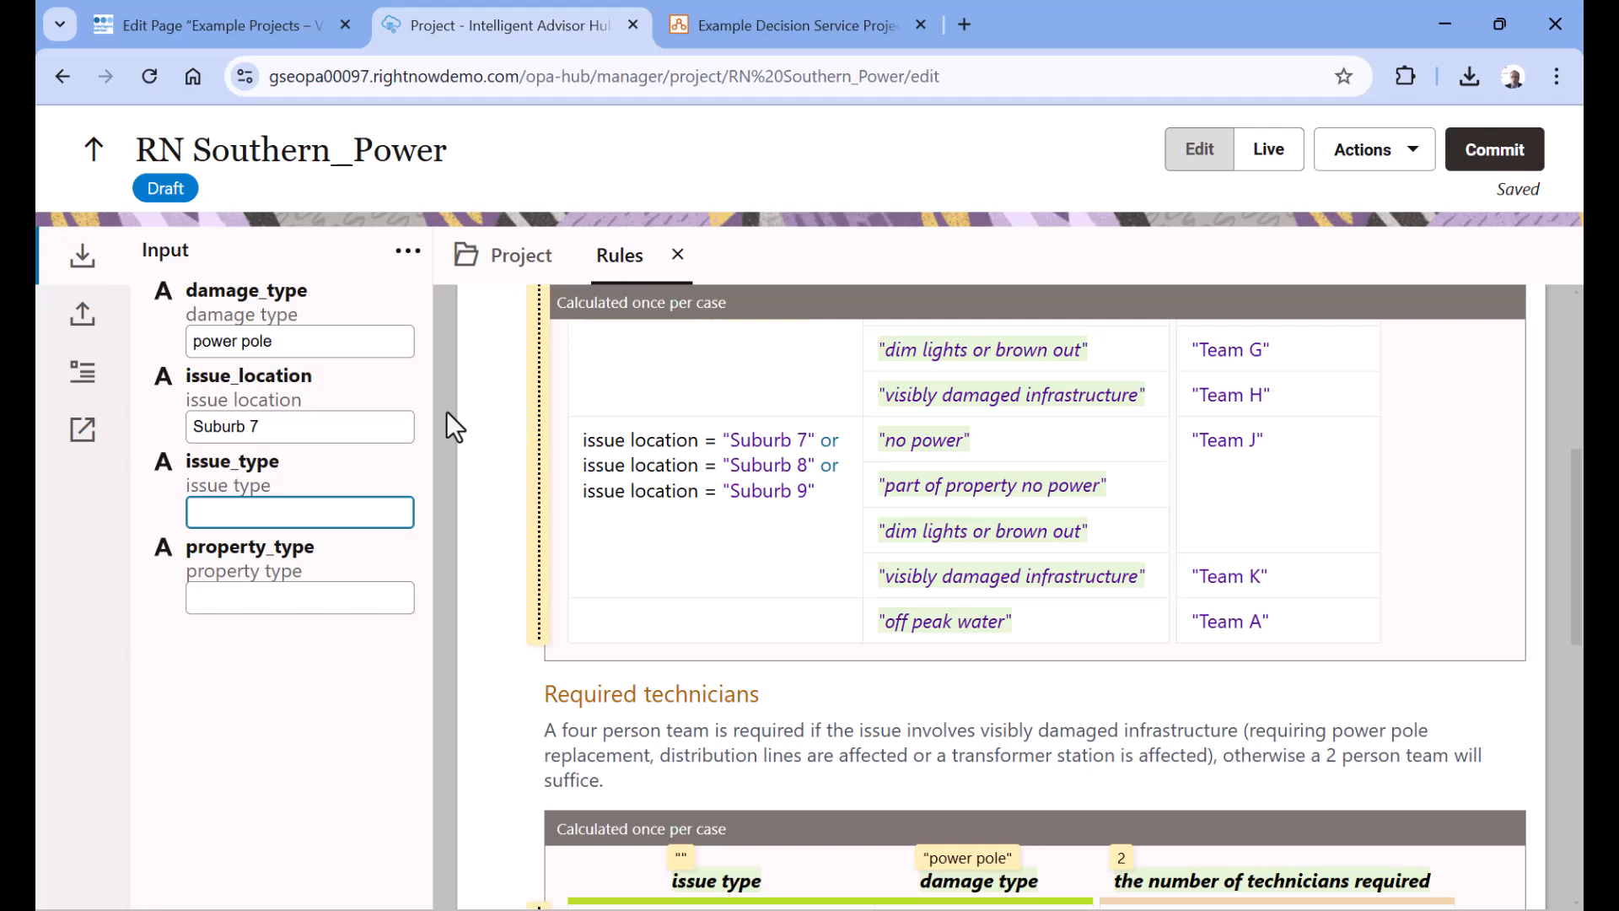
Set the issue_type input to "no power" and the property_type input to "business"
scroll(936, 498, "up", 4)
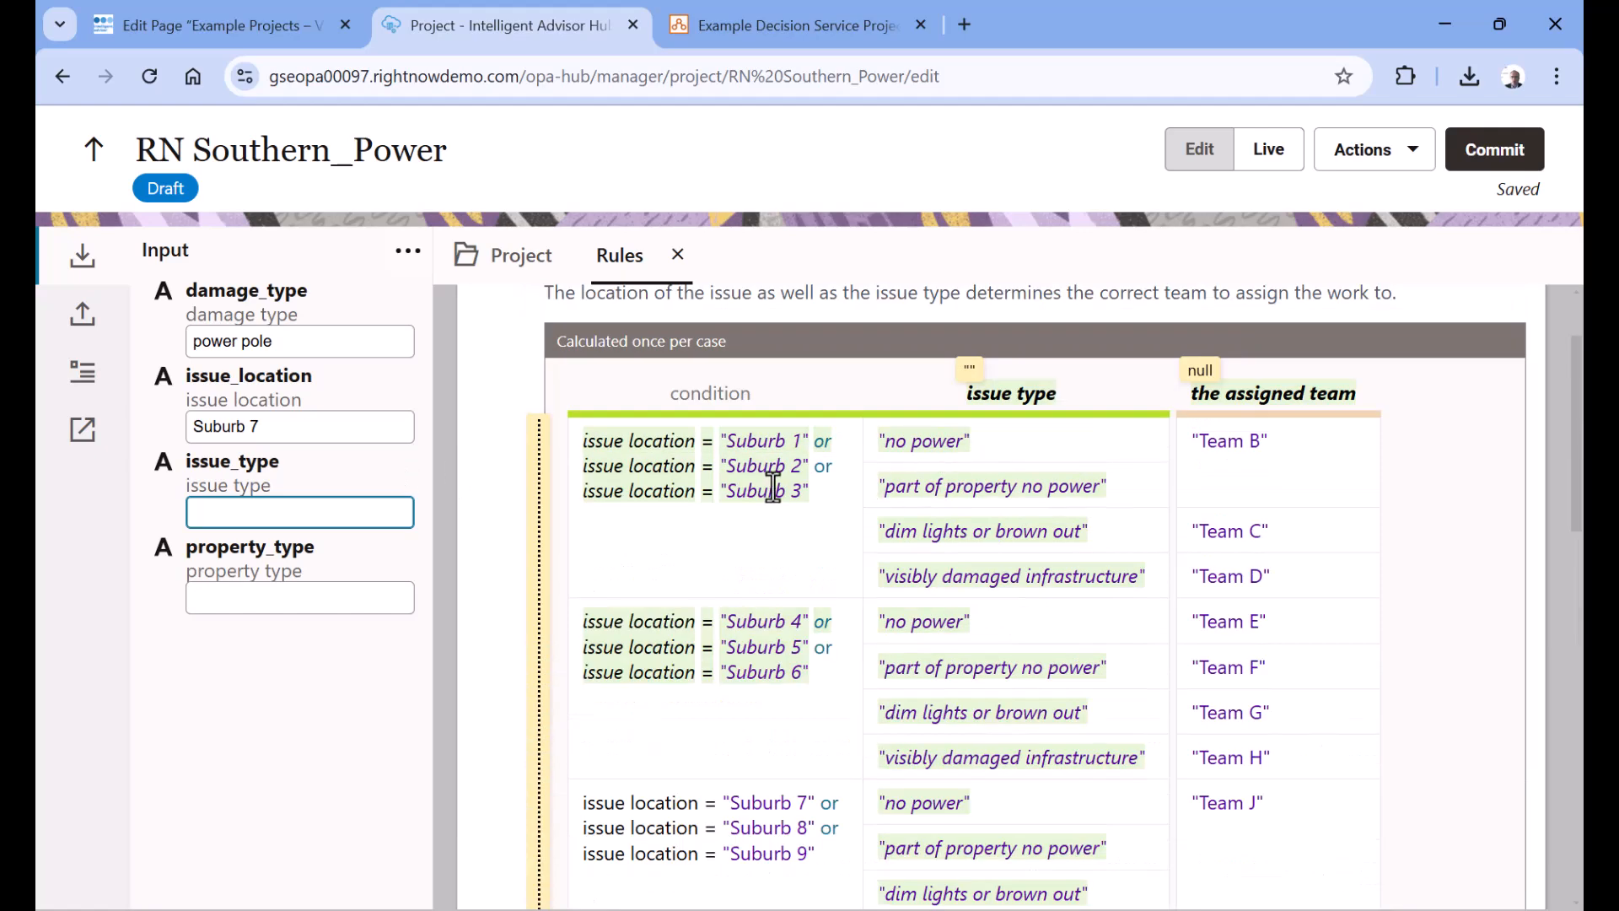
type("no power")
key("Tab")
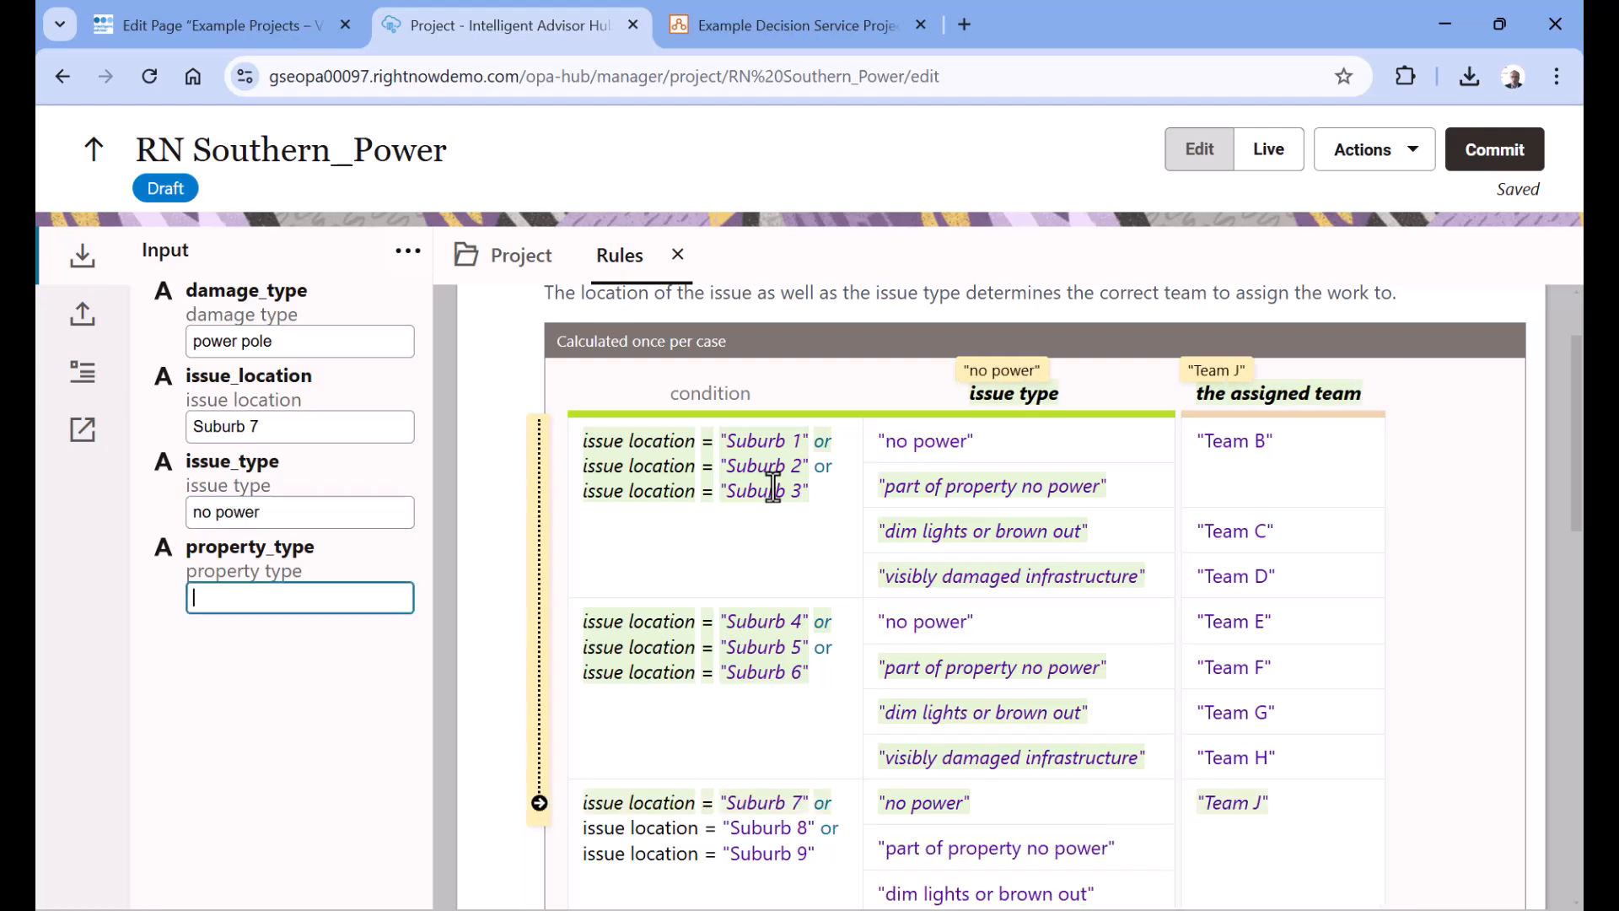
scroll(1510, 582, "down", 10)
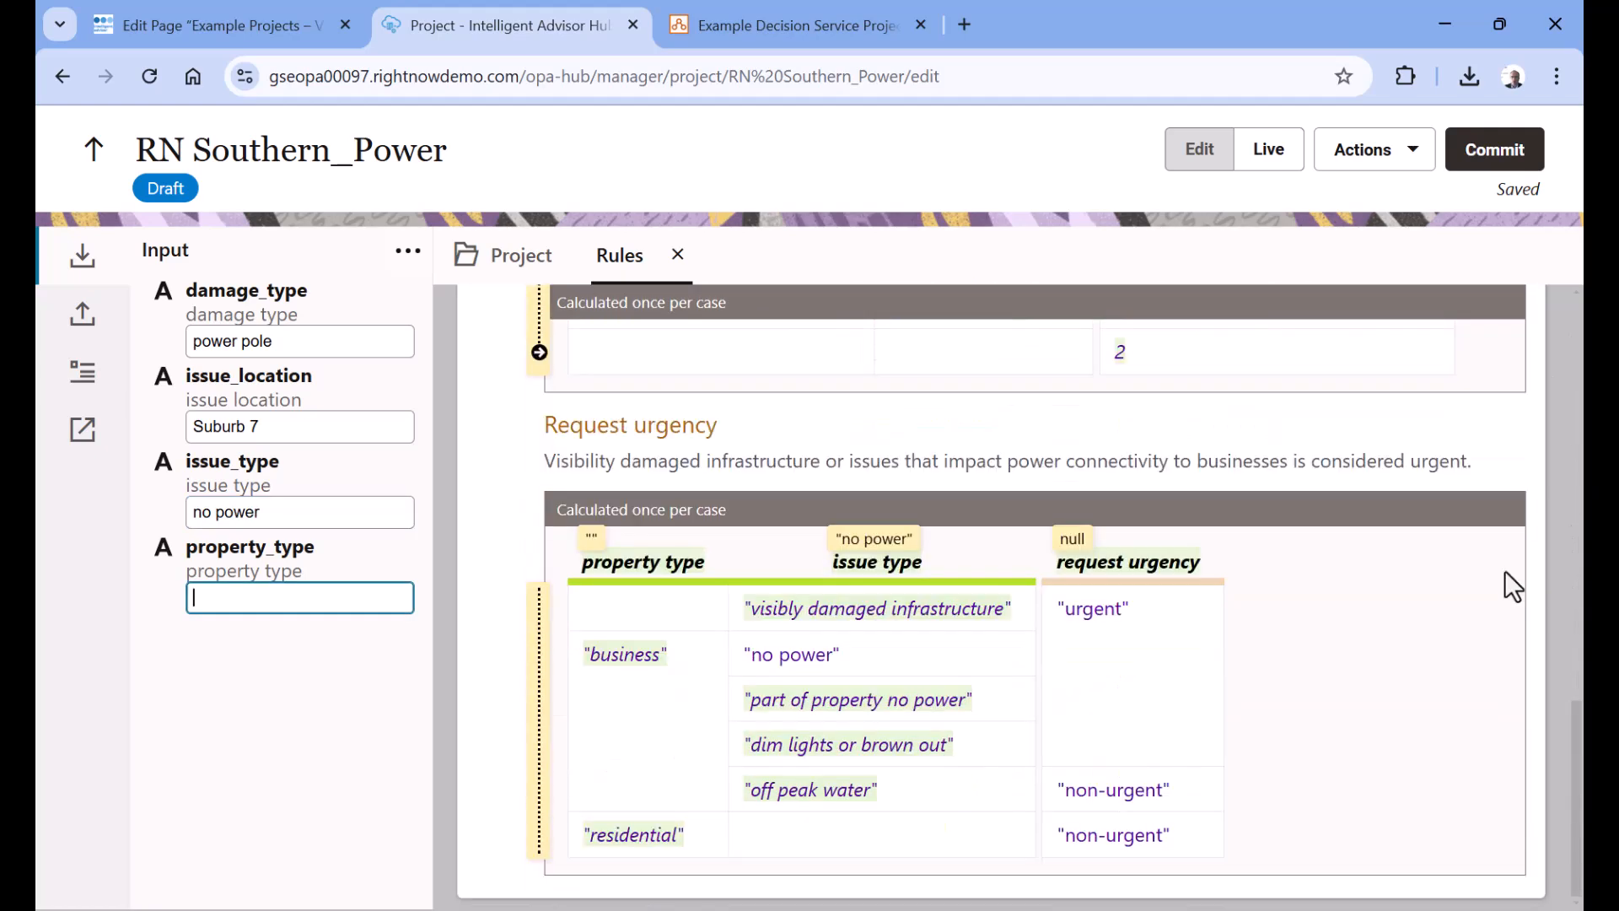
type("usiness")
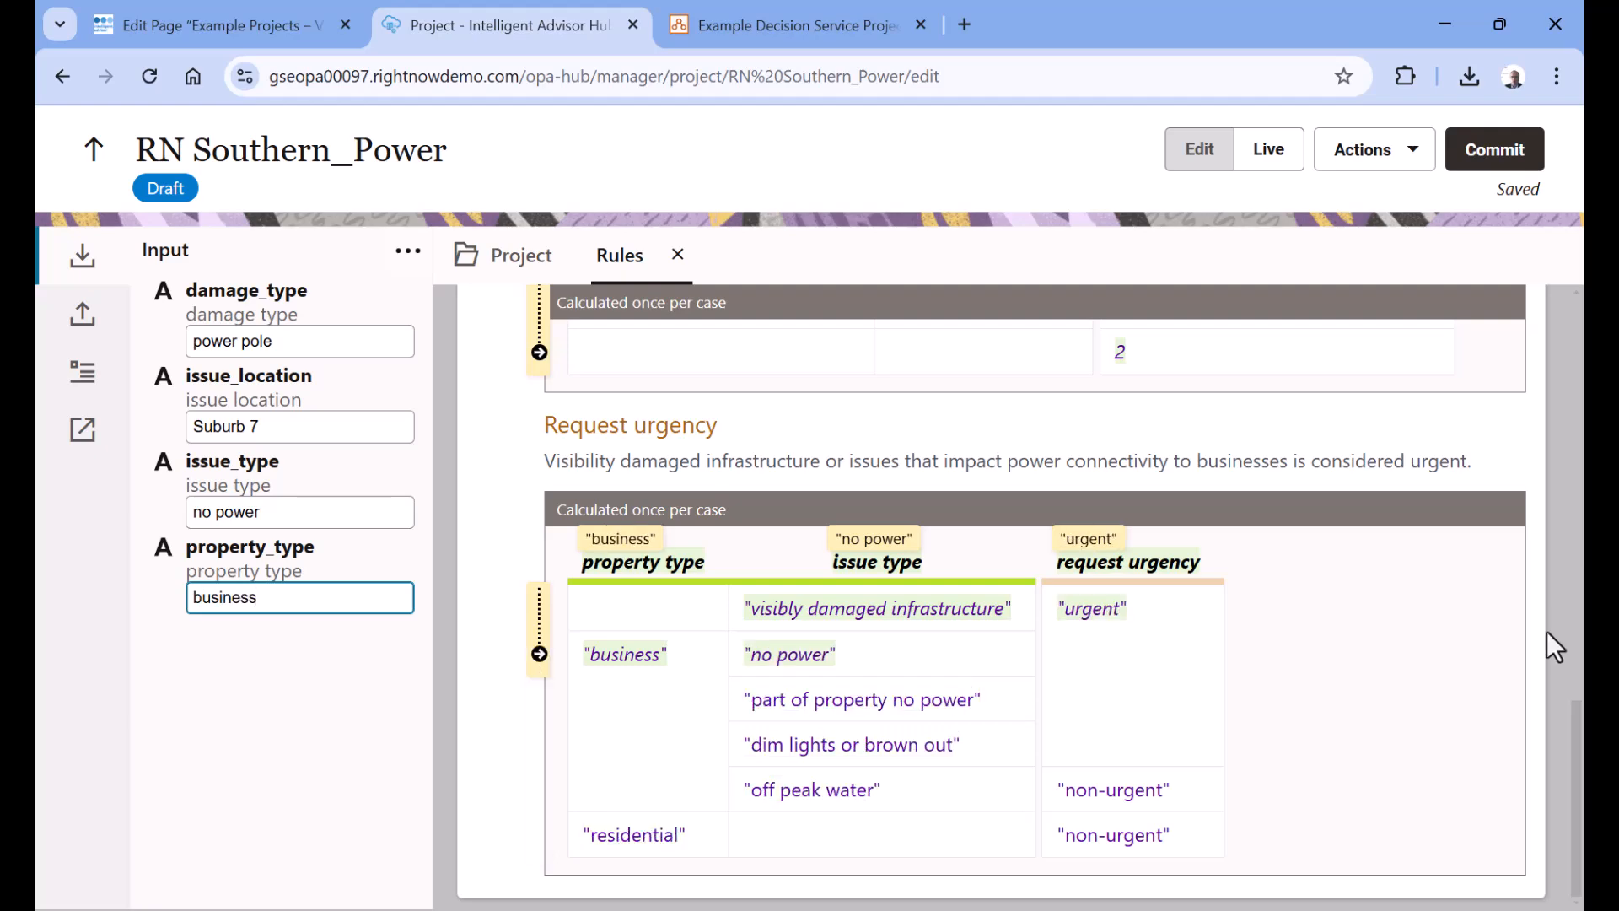
Review how the test values are evaluated in the assigned team, required technicians and request urgency tables
scroll(1547, 624, "up", 15)
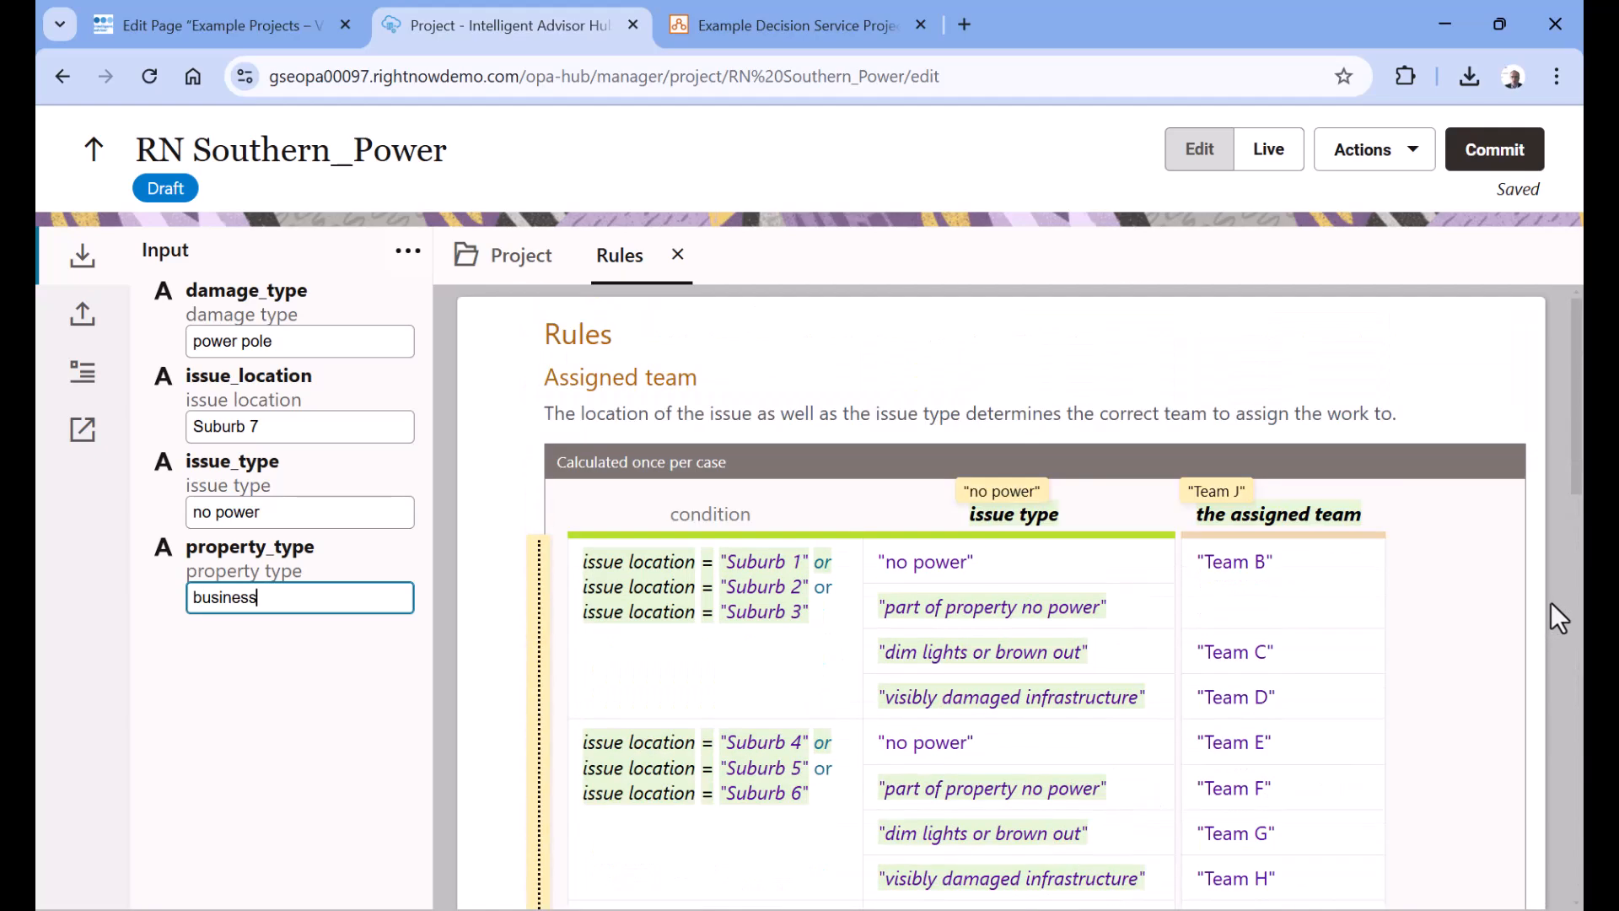
scroll(1155, 489, "down", 4)
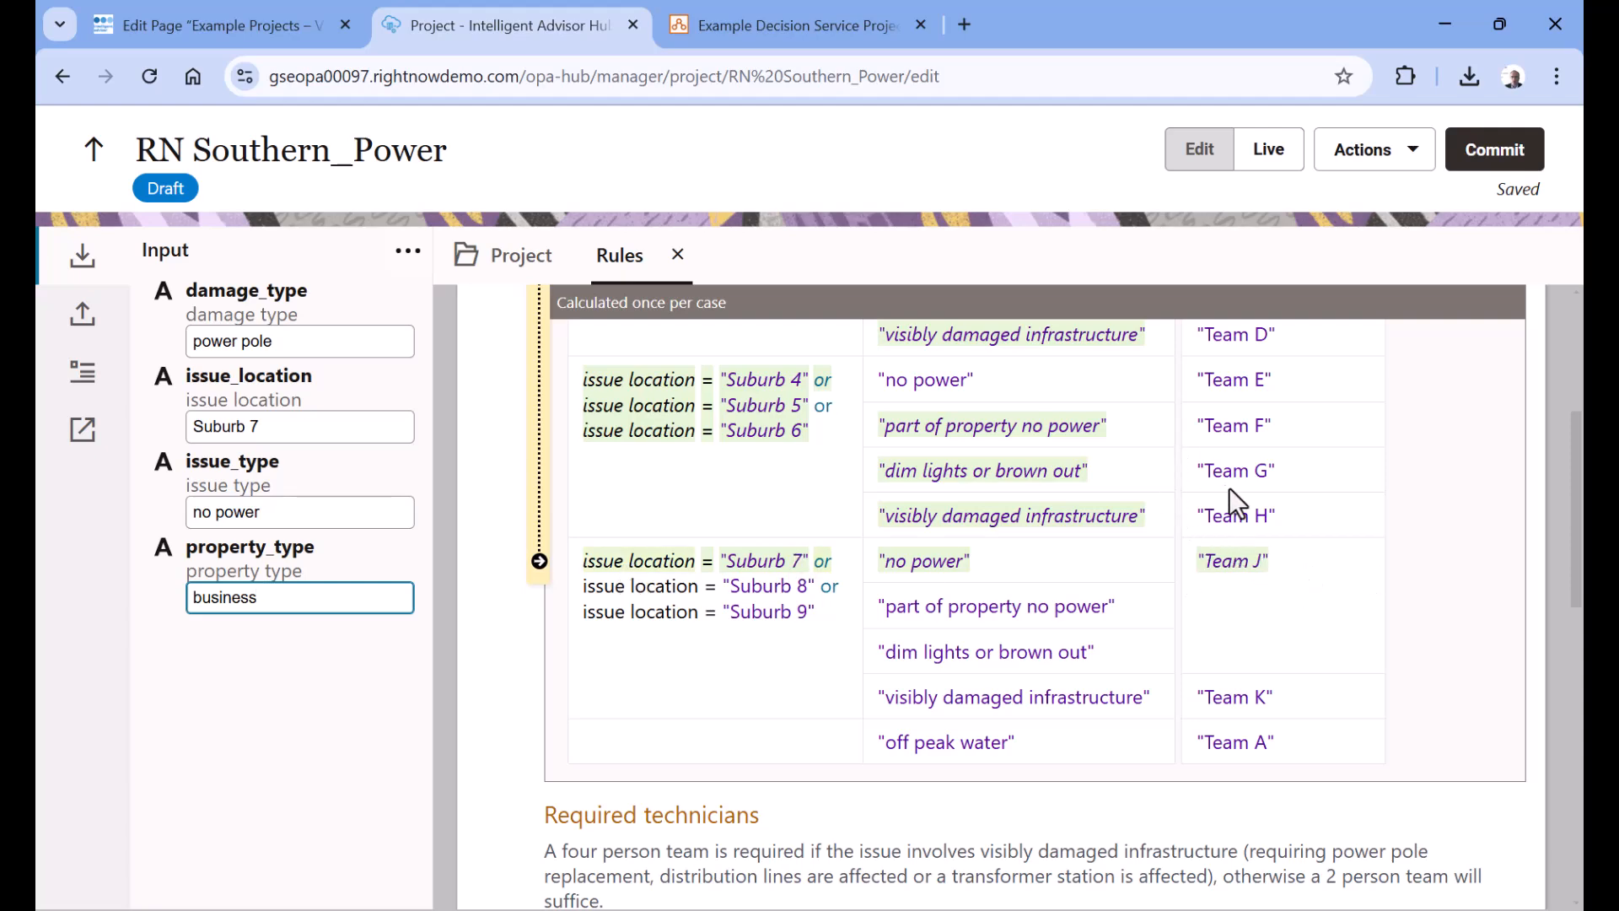
scroll(1228, 488, "down", 4)
scroll(1228, 488, "down", 4)
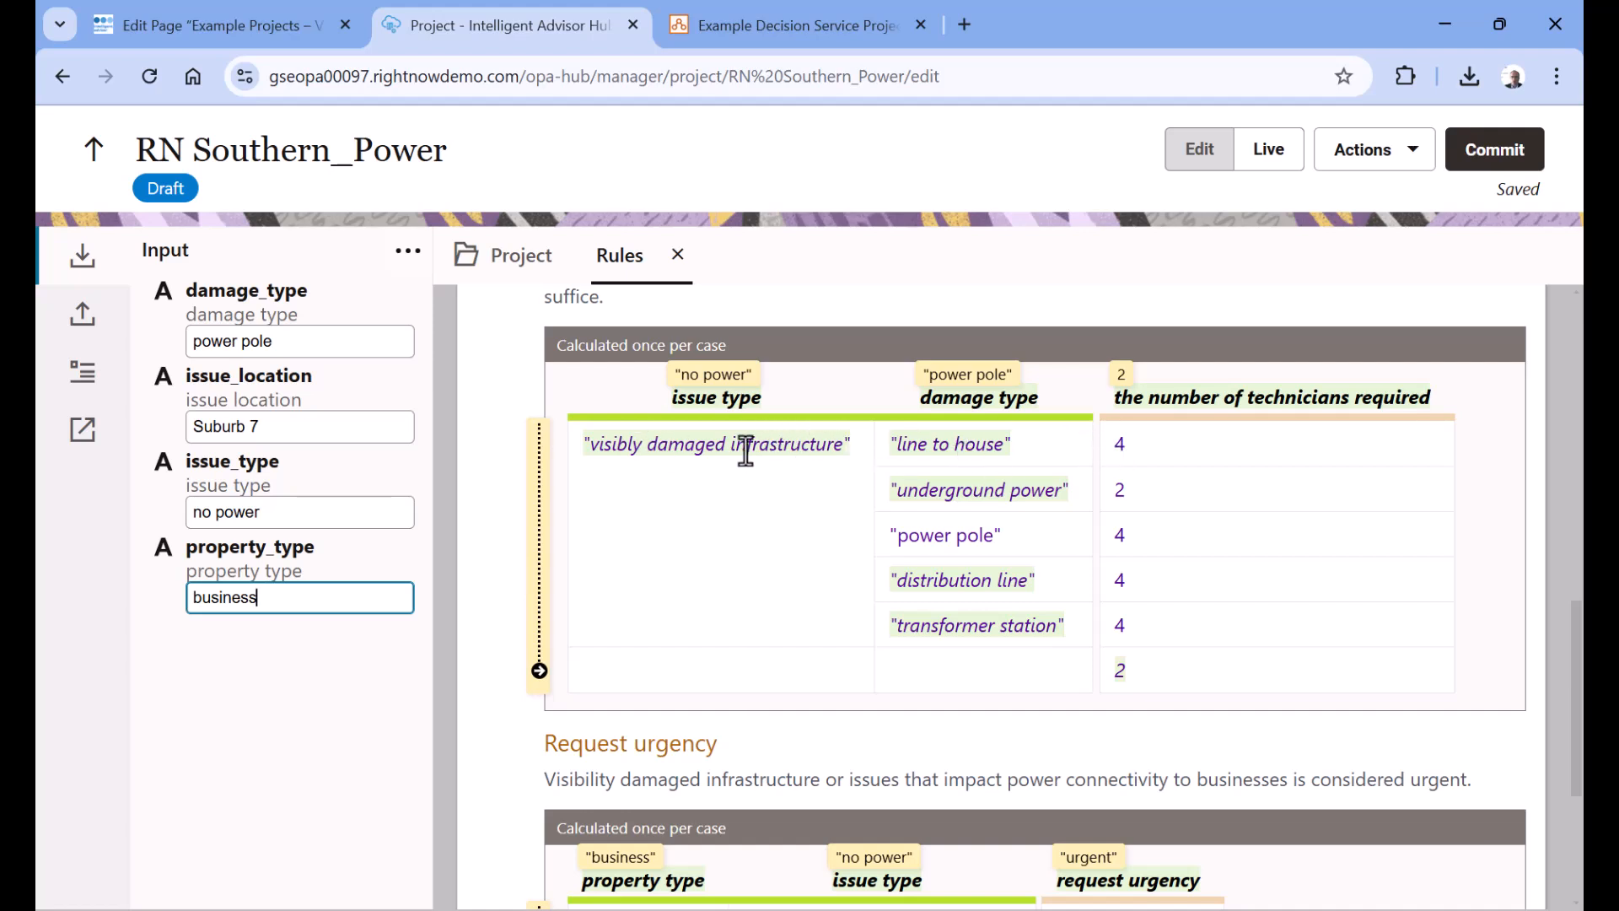
scroll(798, 454, "down", 3)
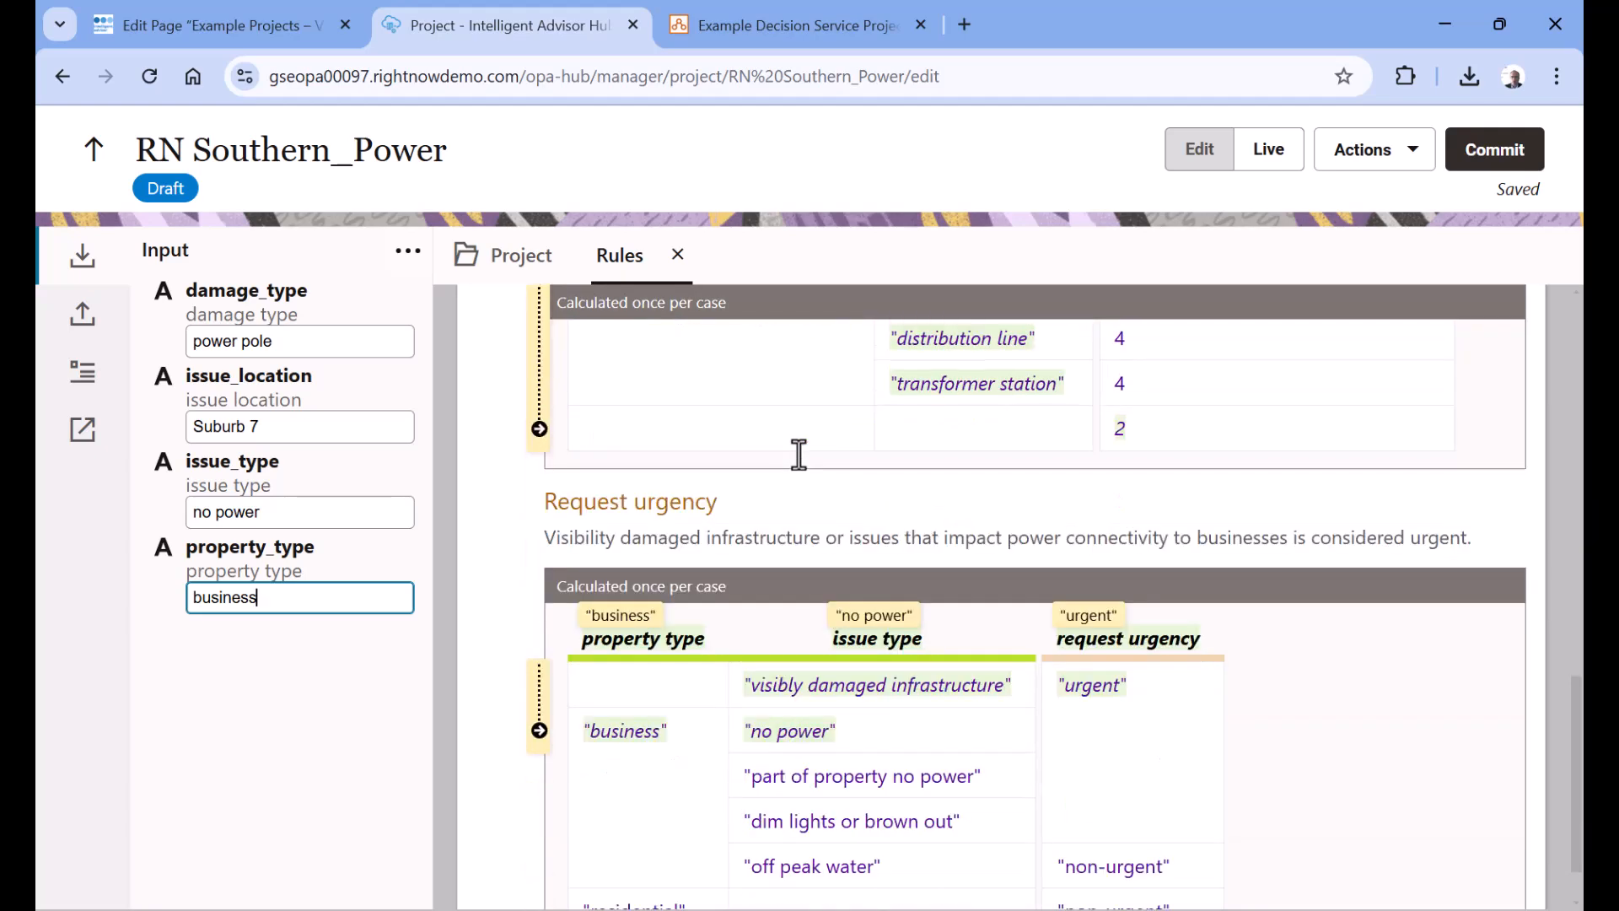
scroll(799, 455, "down", 1)
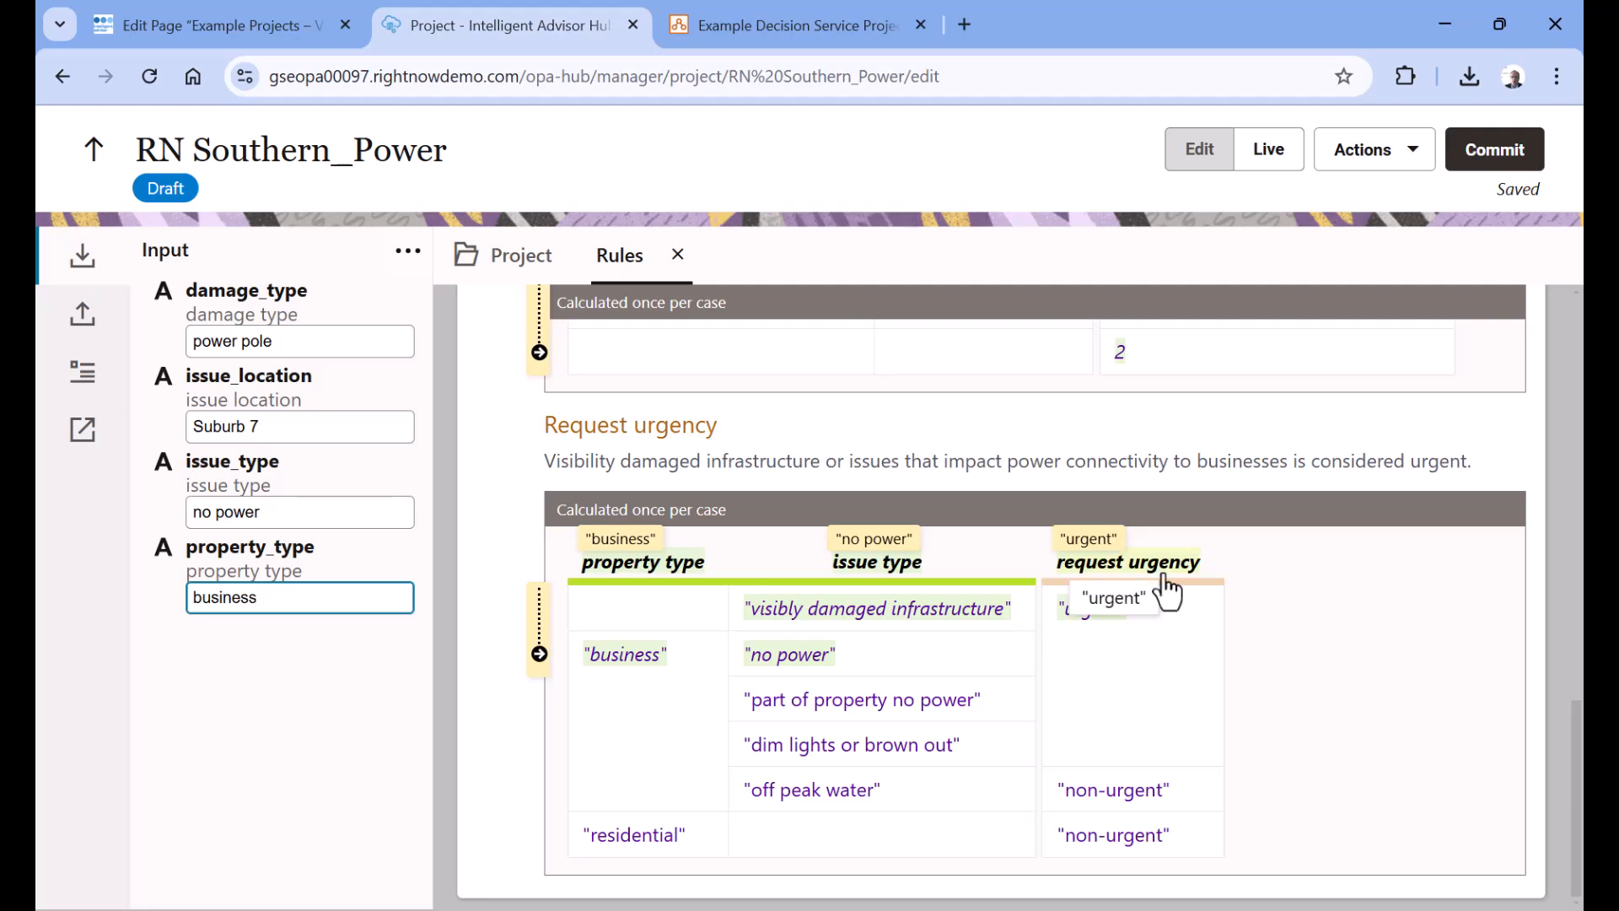
scroll(1166, 591, "up", 5)
scroll(1168, 590, "up", 3)
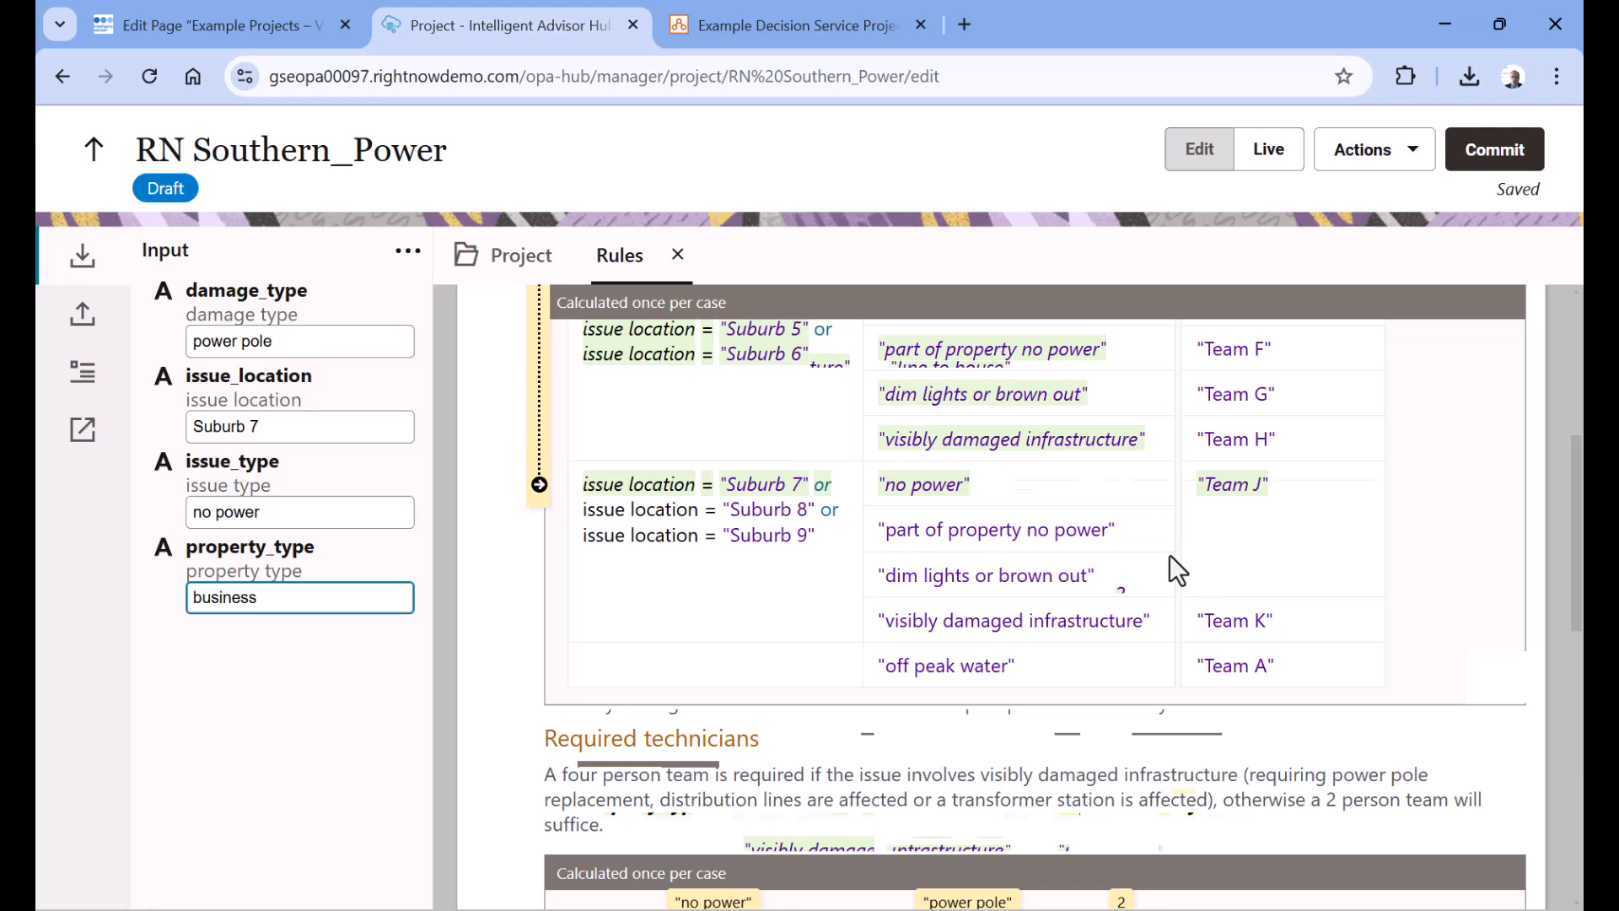
Leave live testing and open the project's Run via REST page at its Try it section
left_click(1183, 165)
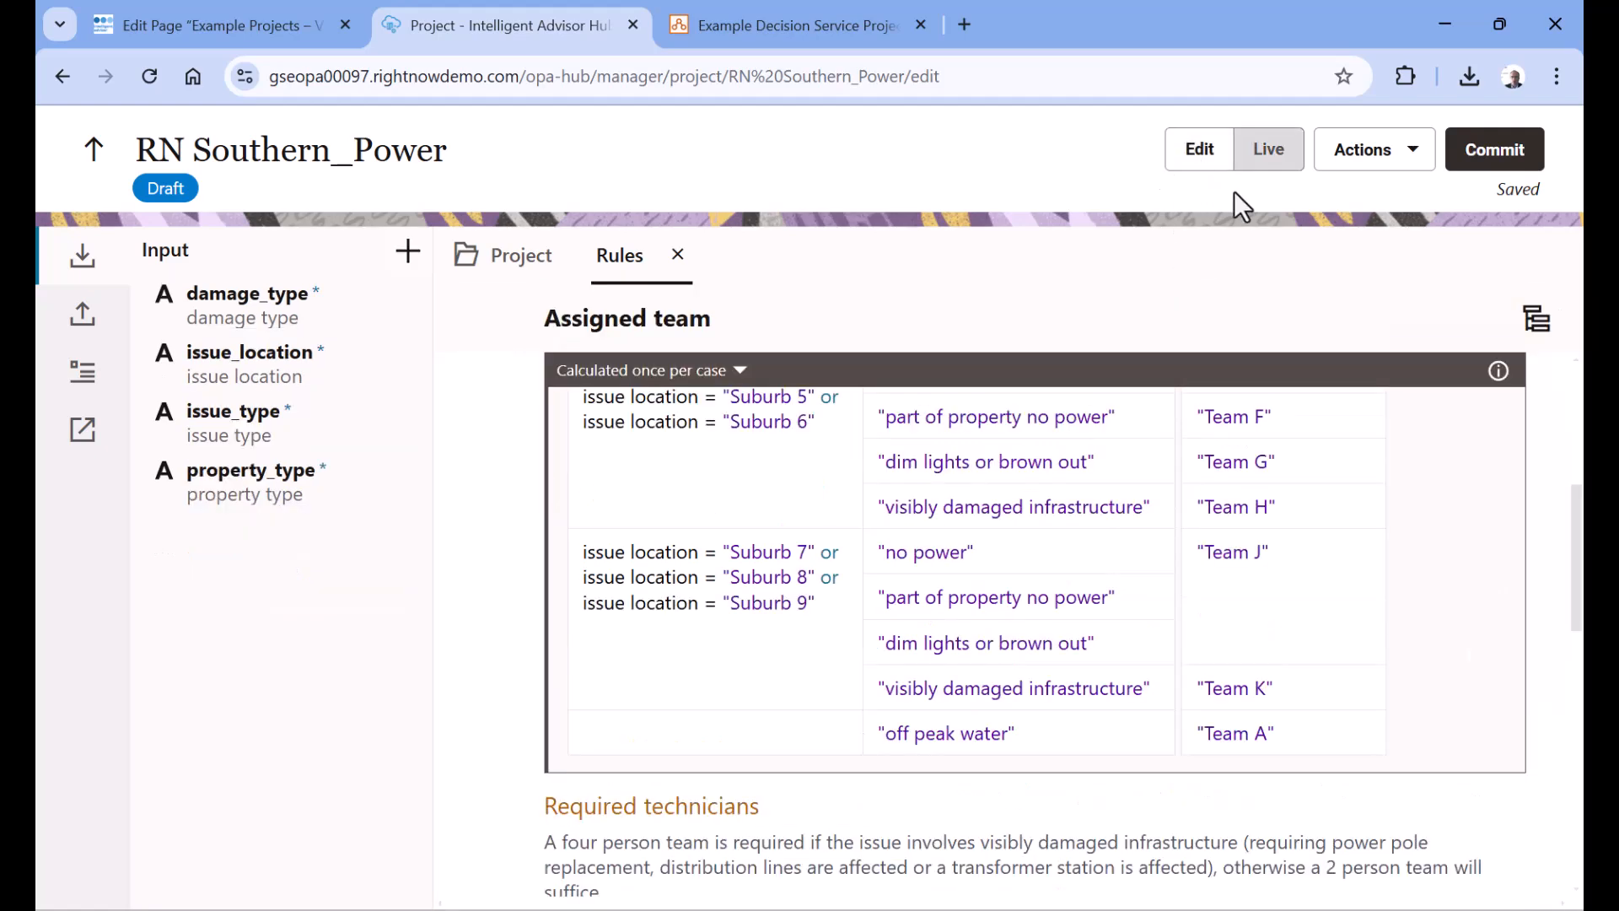
left_click(1370, 158)
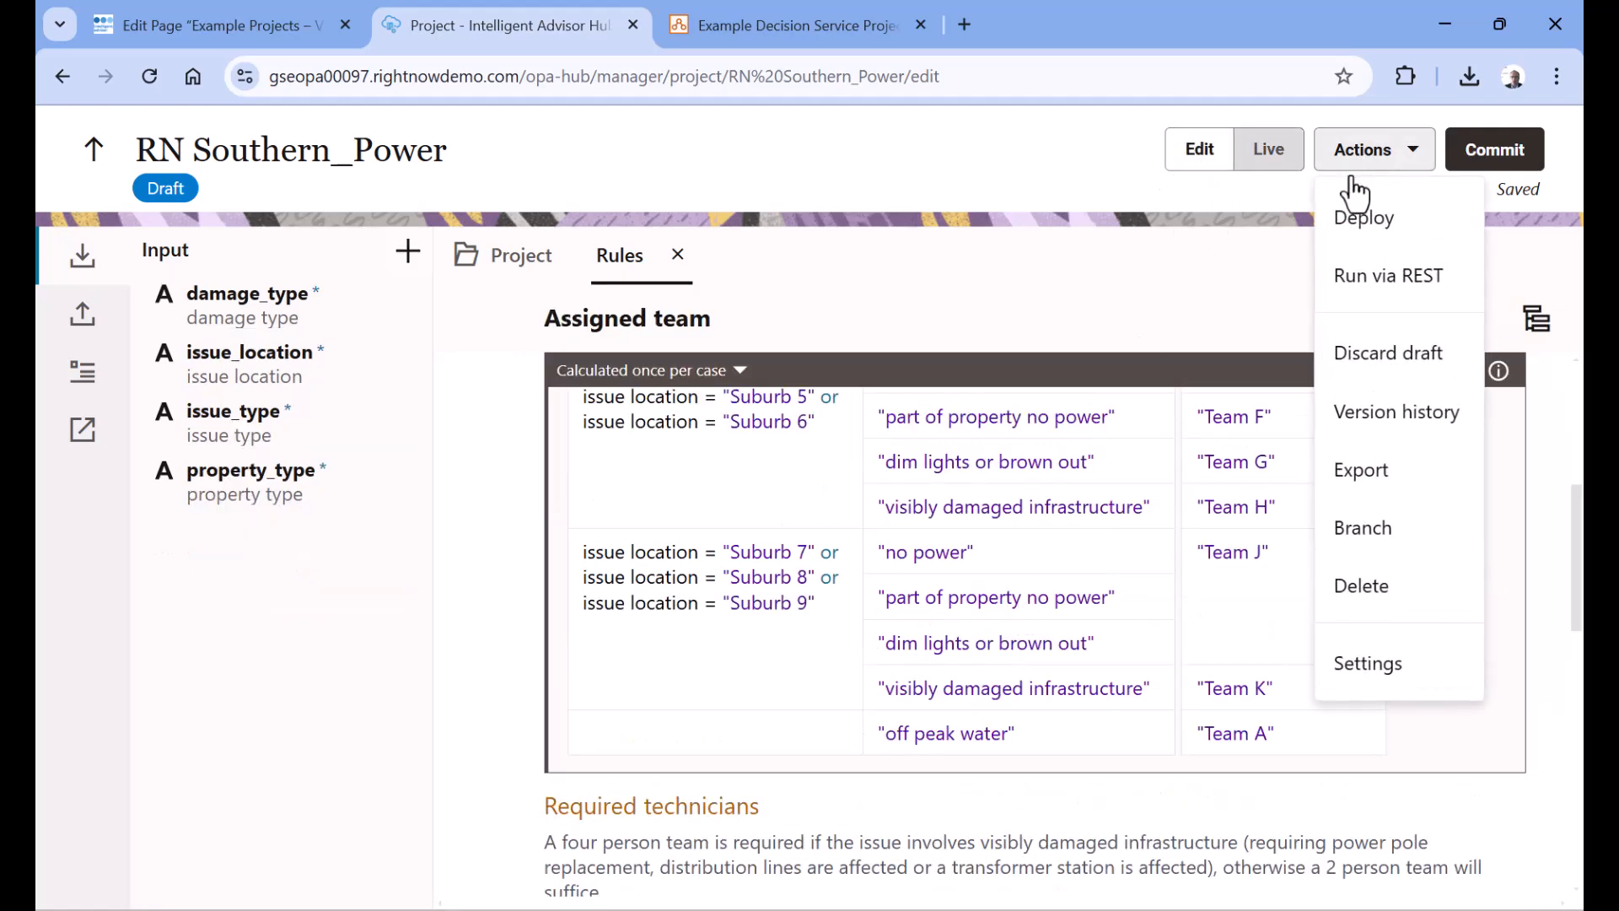
left_click(1425, 280)
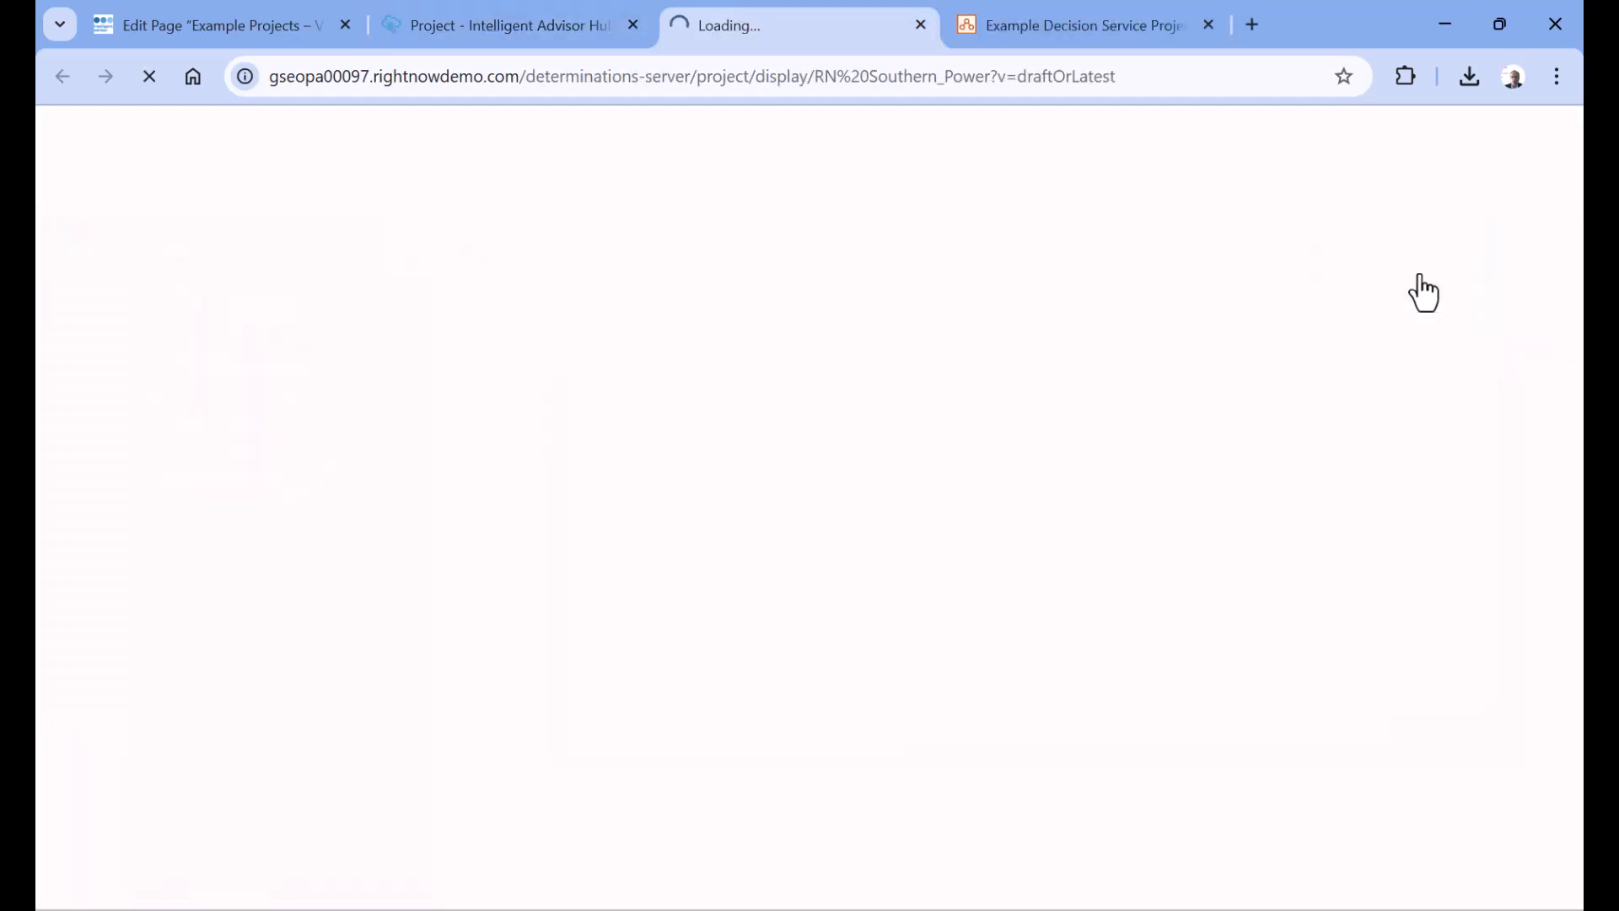
scroll(878, 467, "down", 1)
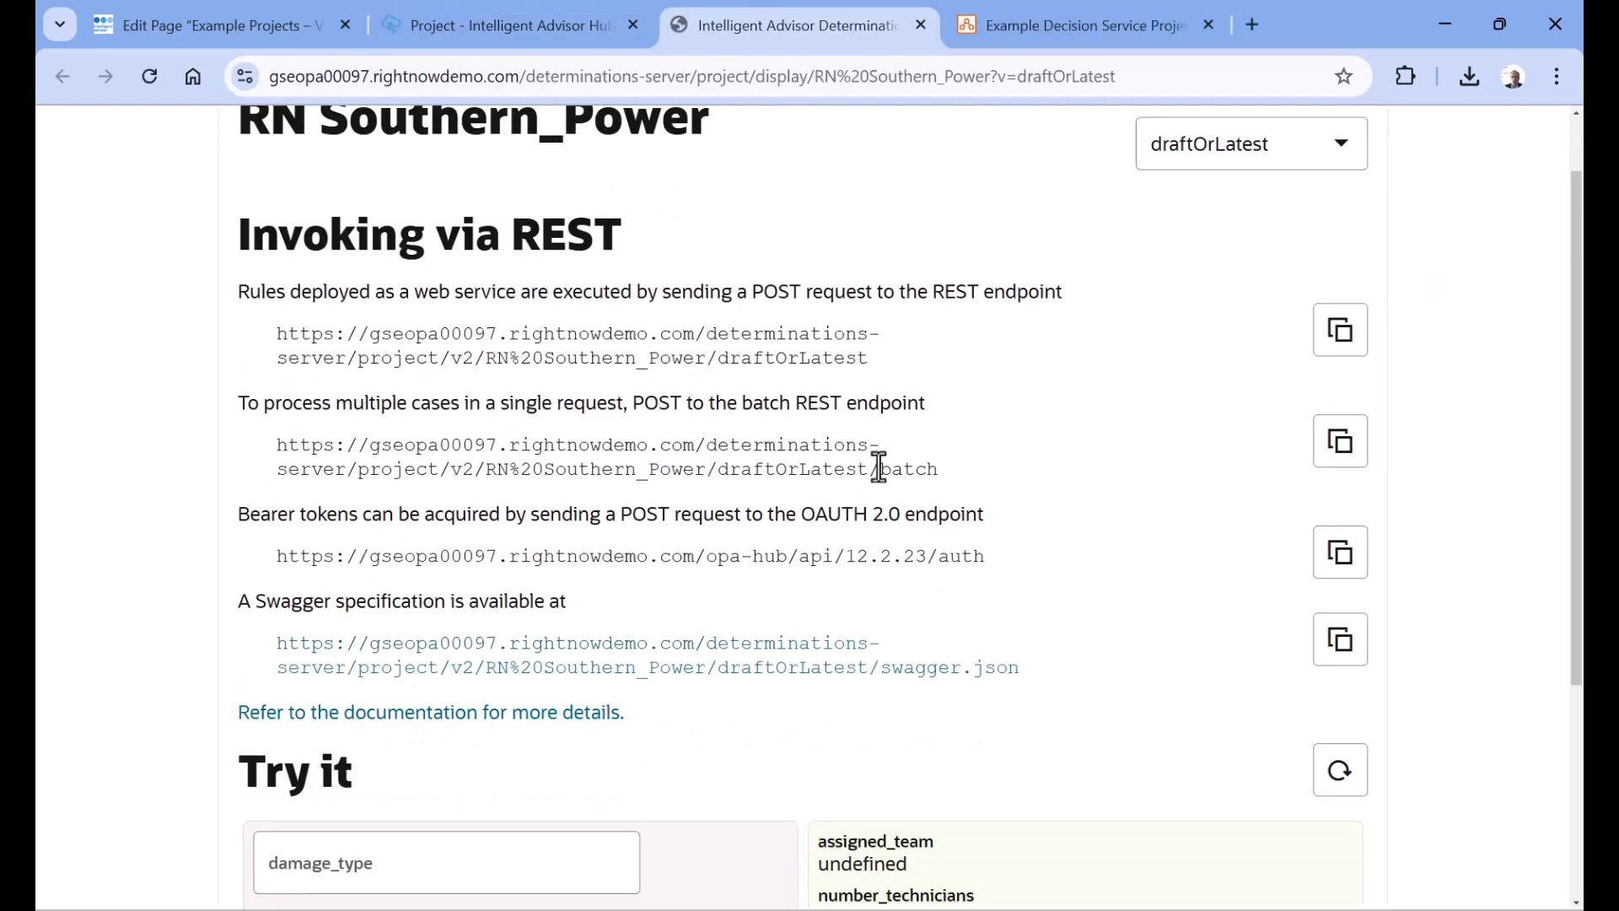
scroll(817, 494, "down", 3)
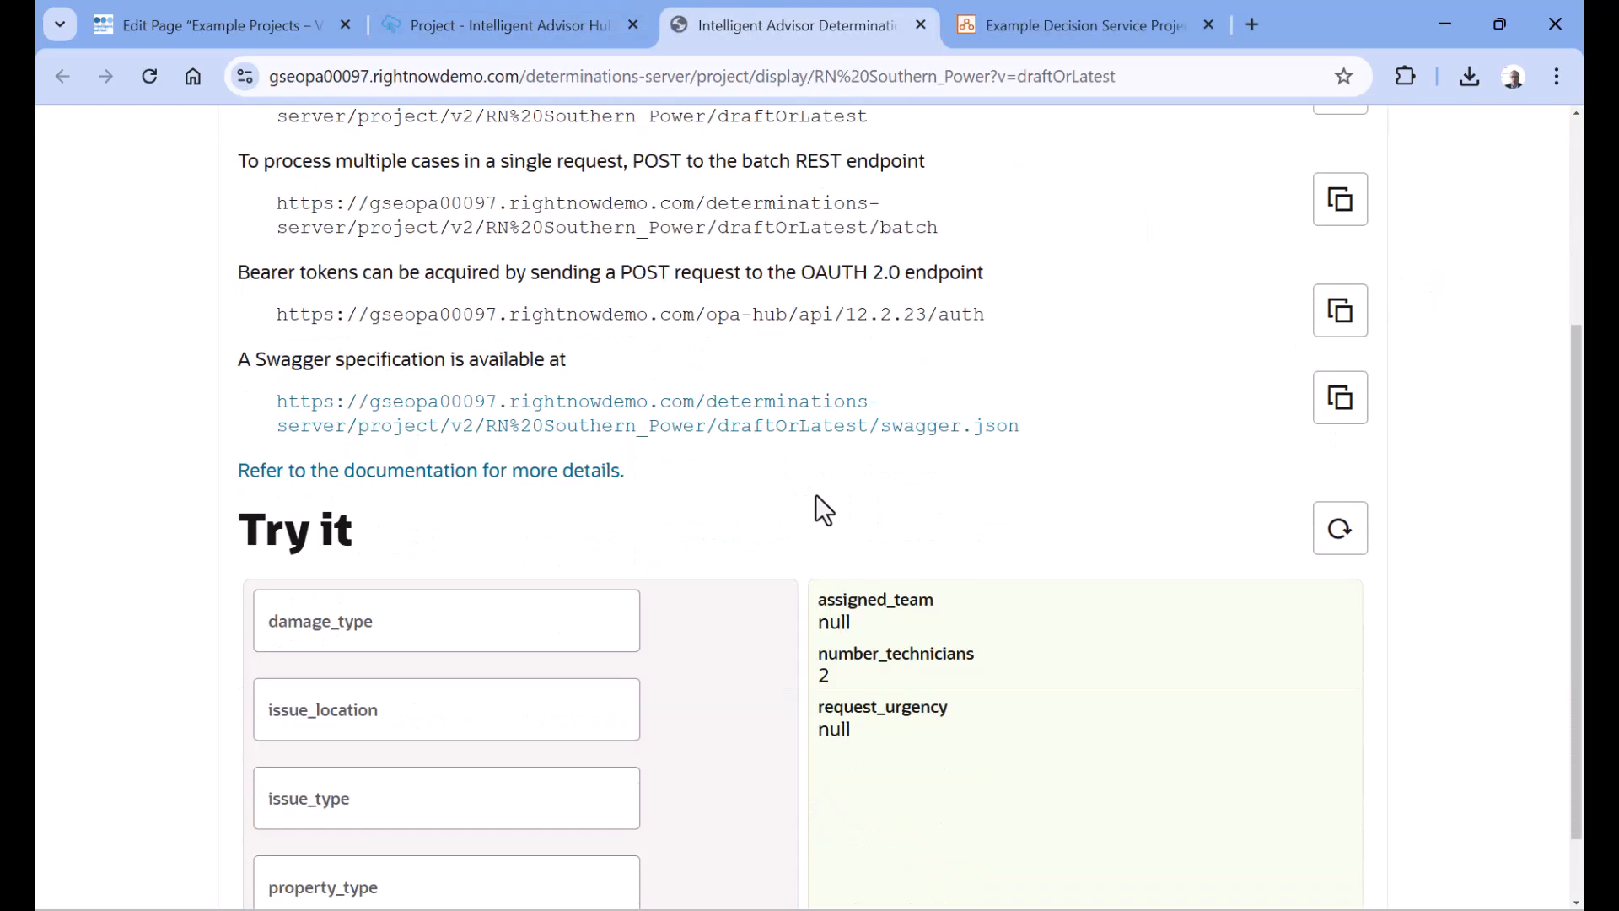
Set the REST test's damage_type to "power pole" and issue_location to "Suburb 6"
left_click(413, 637)
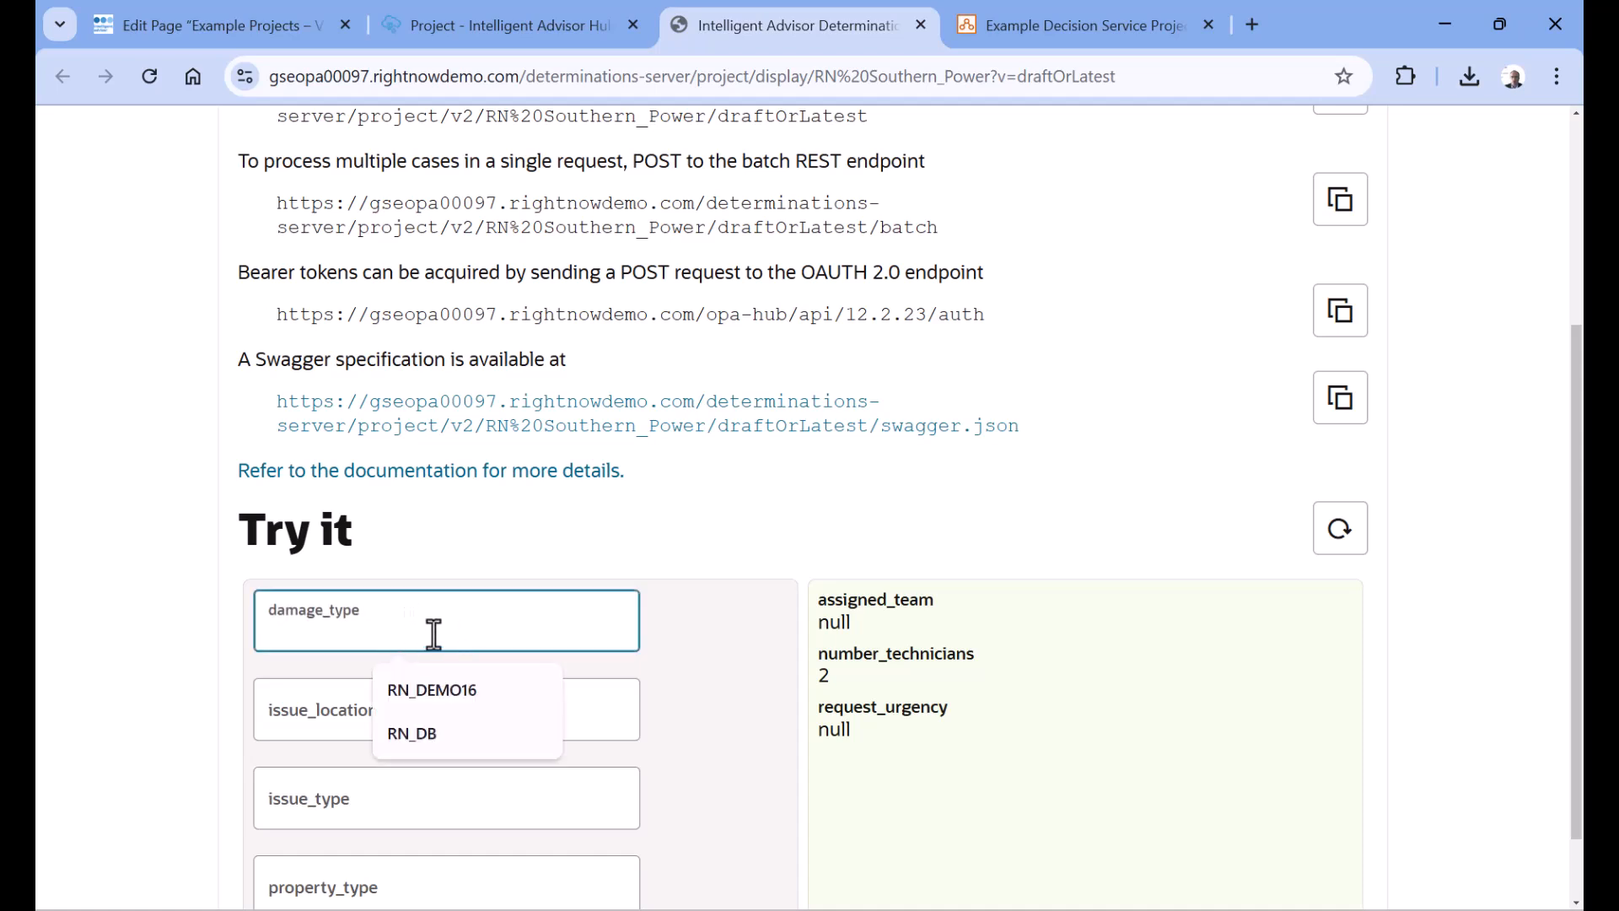
type("power pole")
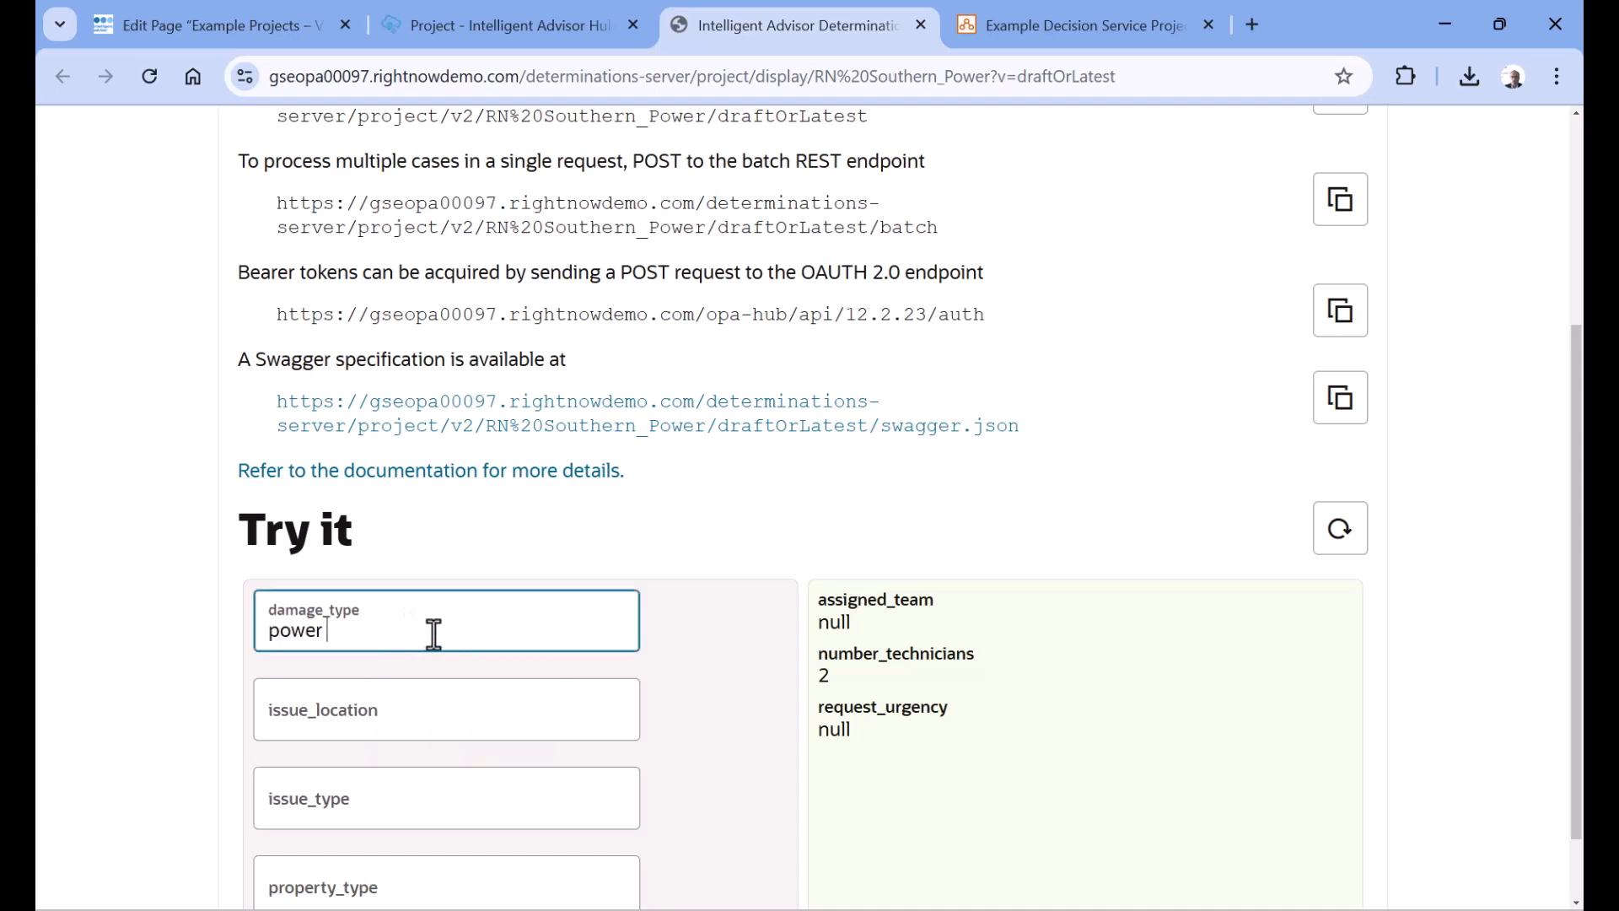
key("Tab")
type("Sub")
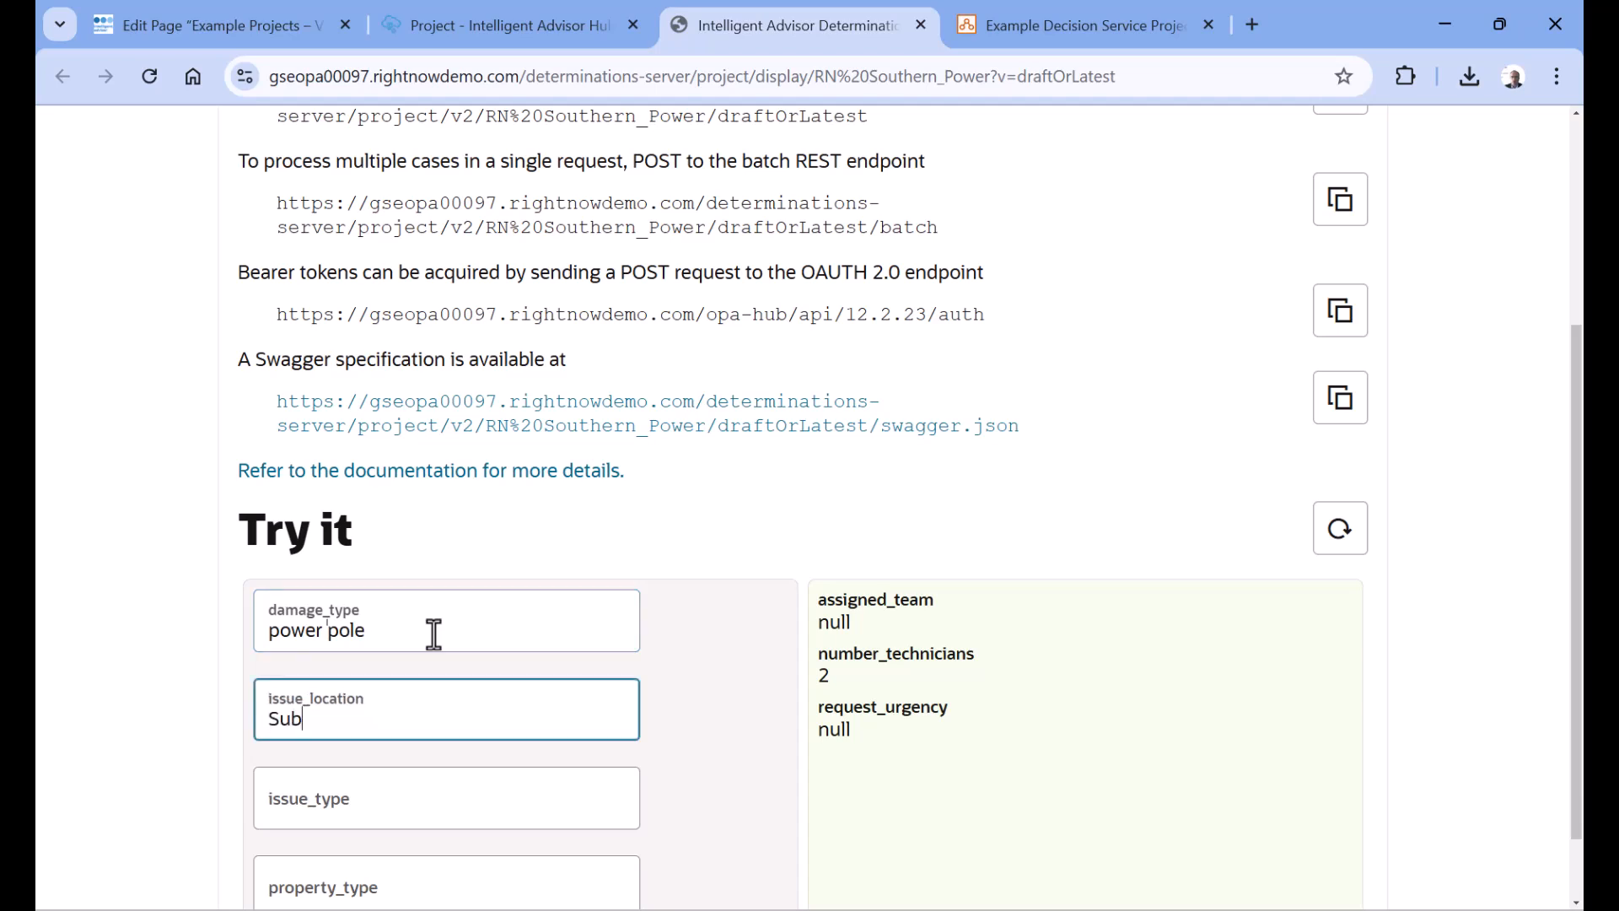
type("urb 6")
key("Tab")
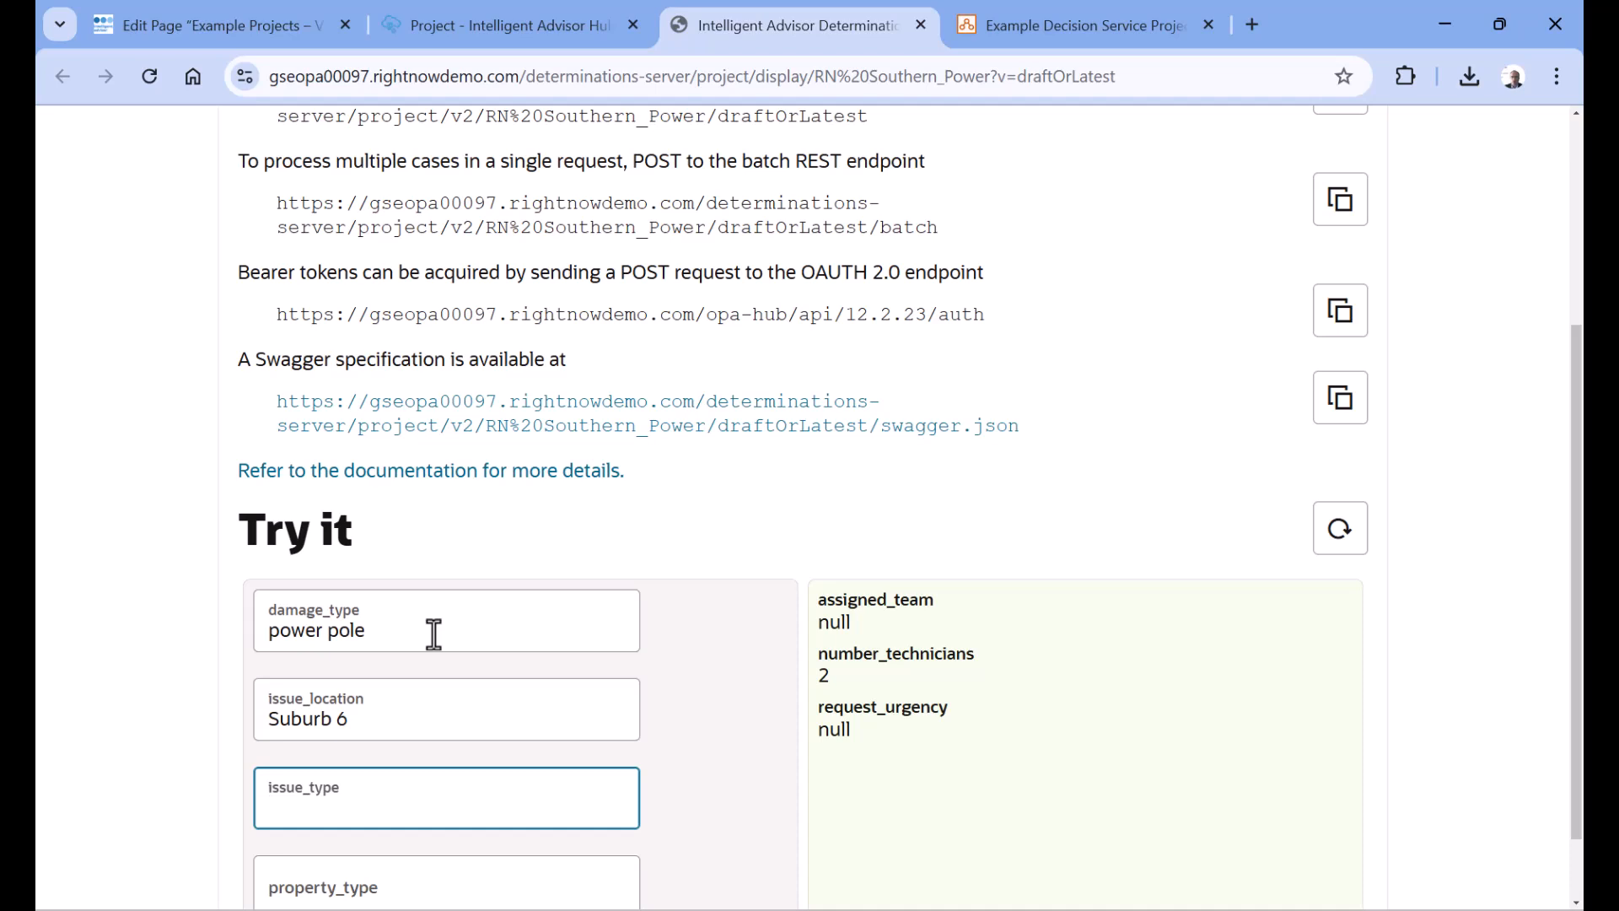
Check the assigned team rules in the project, and set the REST test's issue_type to "no power"
left_click(386, 23)
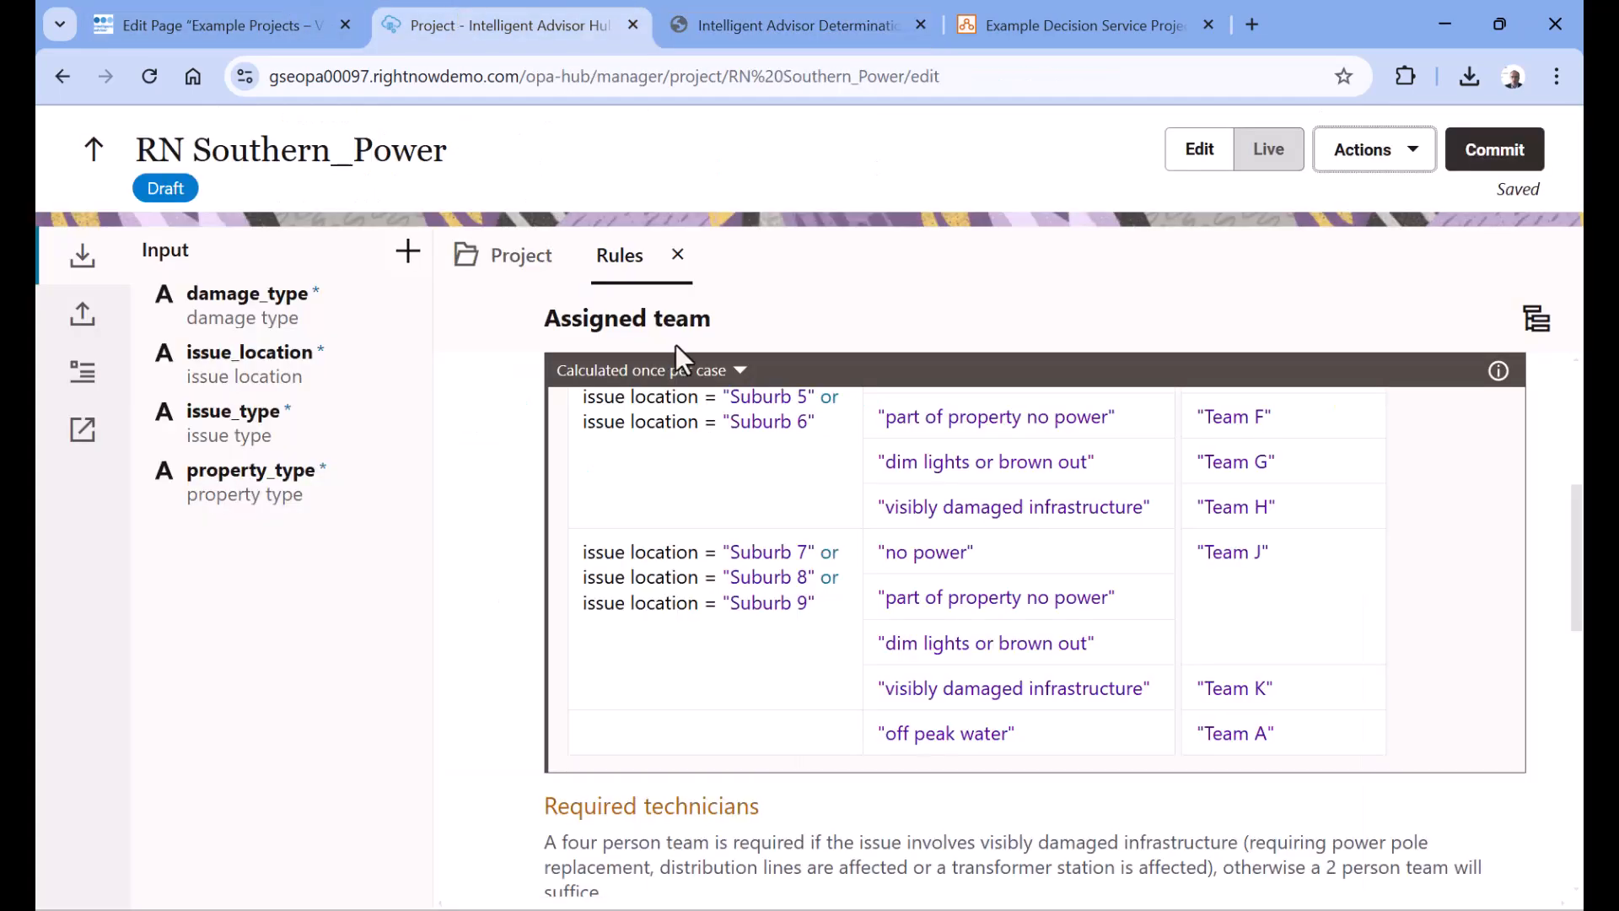
scroll(1165, 628, "up", 2)
left_click(749, 1)
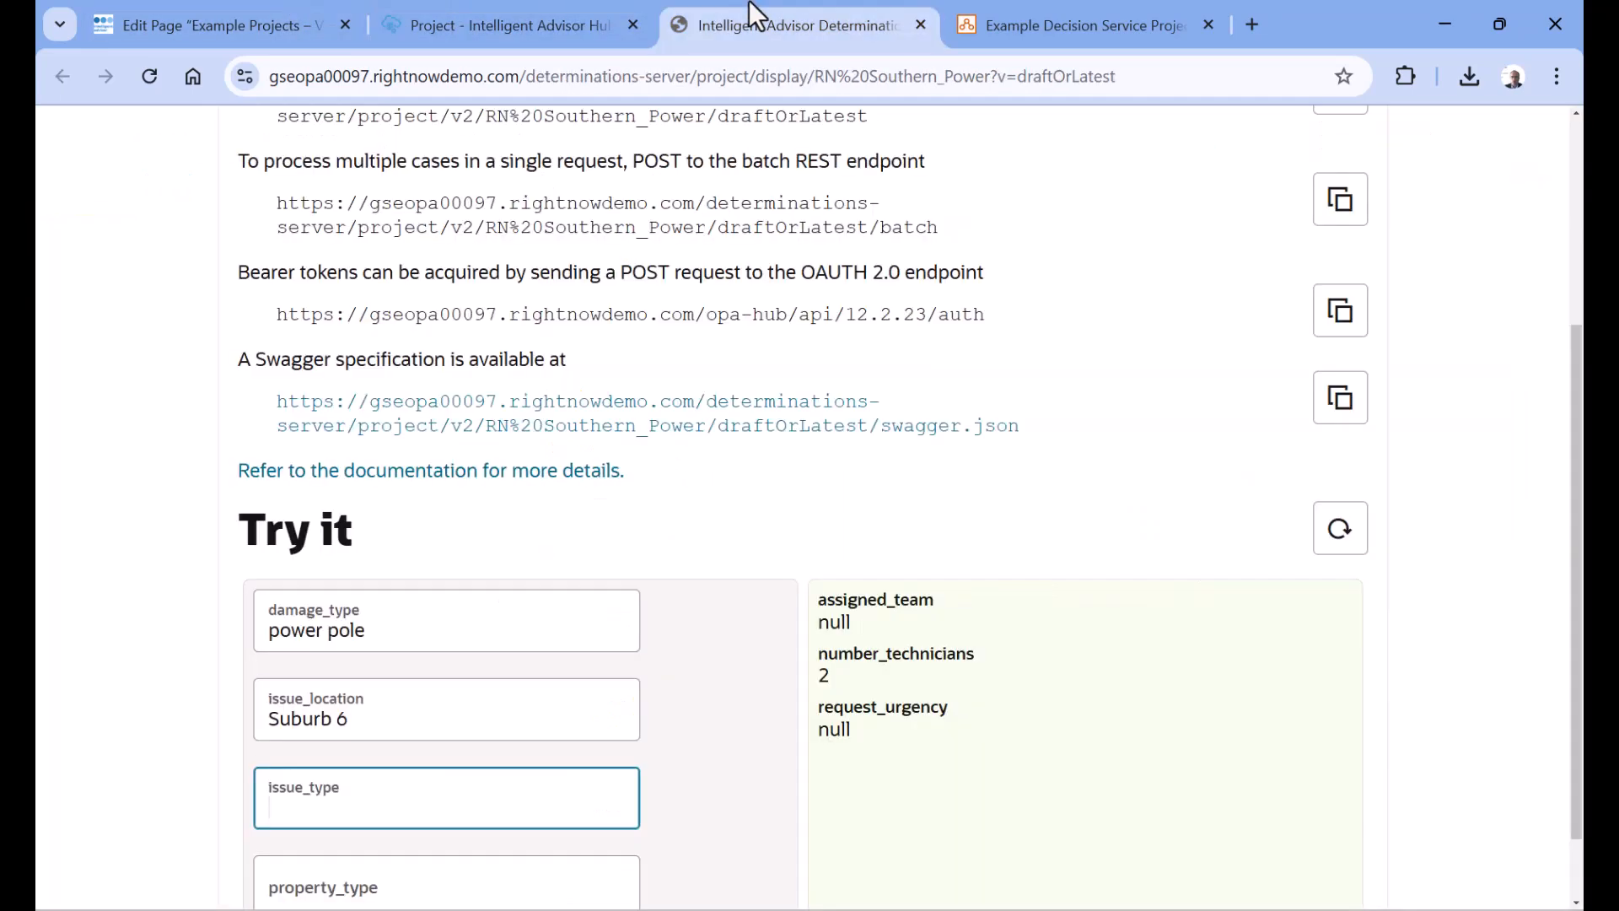
type("no power")
key("Tab")
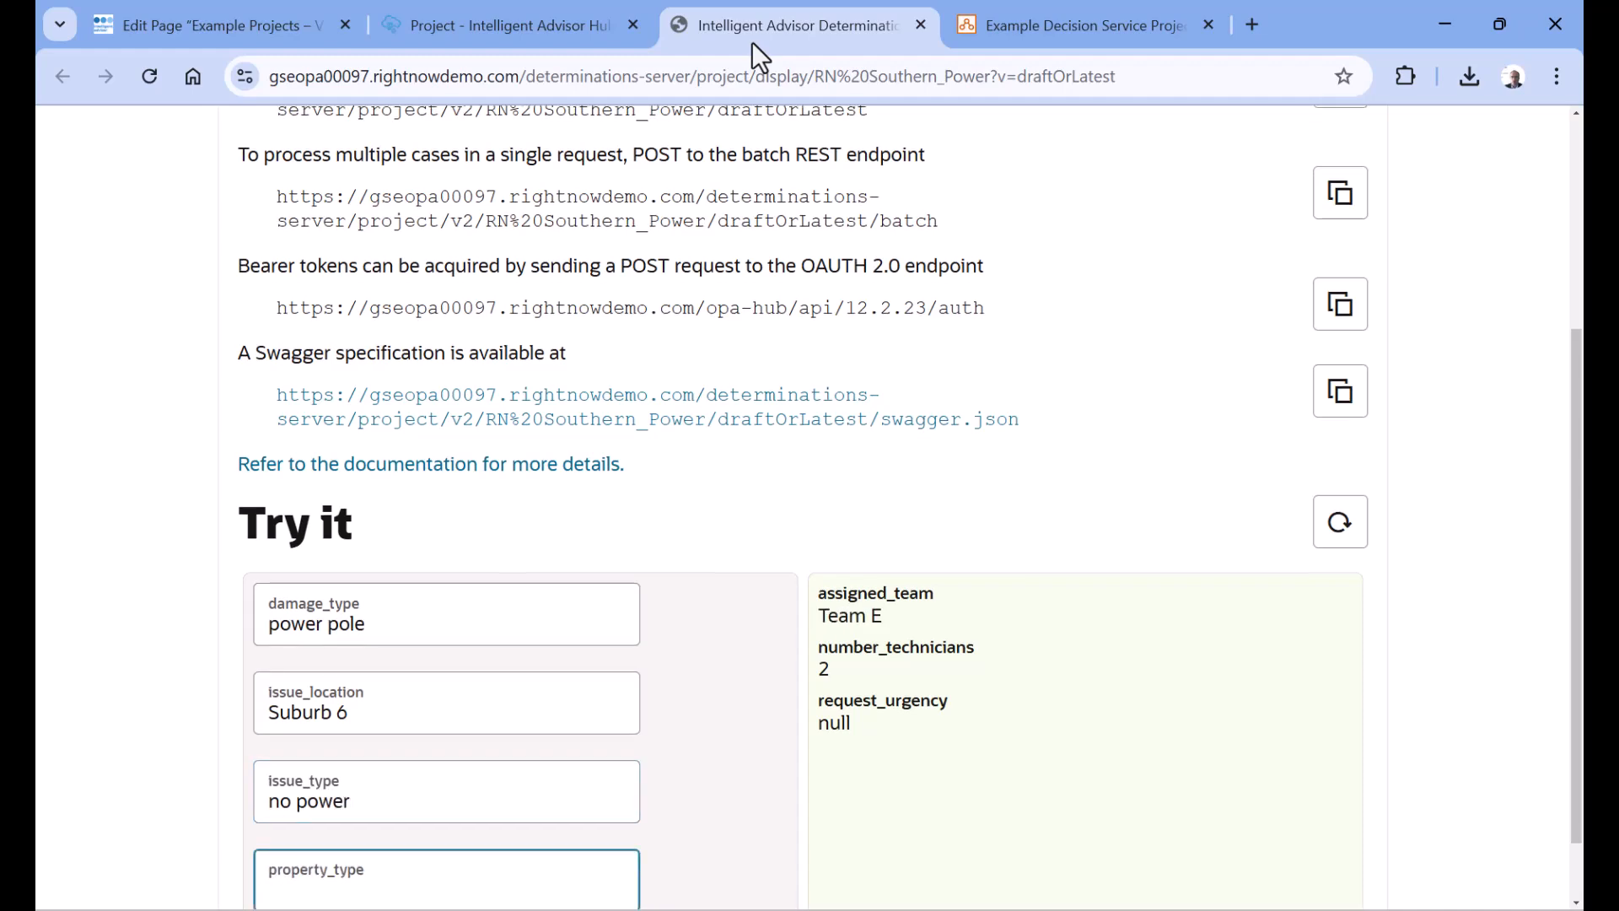
Check the request urgency rules in the project, and set the REST test's property_type to "business"
left_click(565, 1)
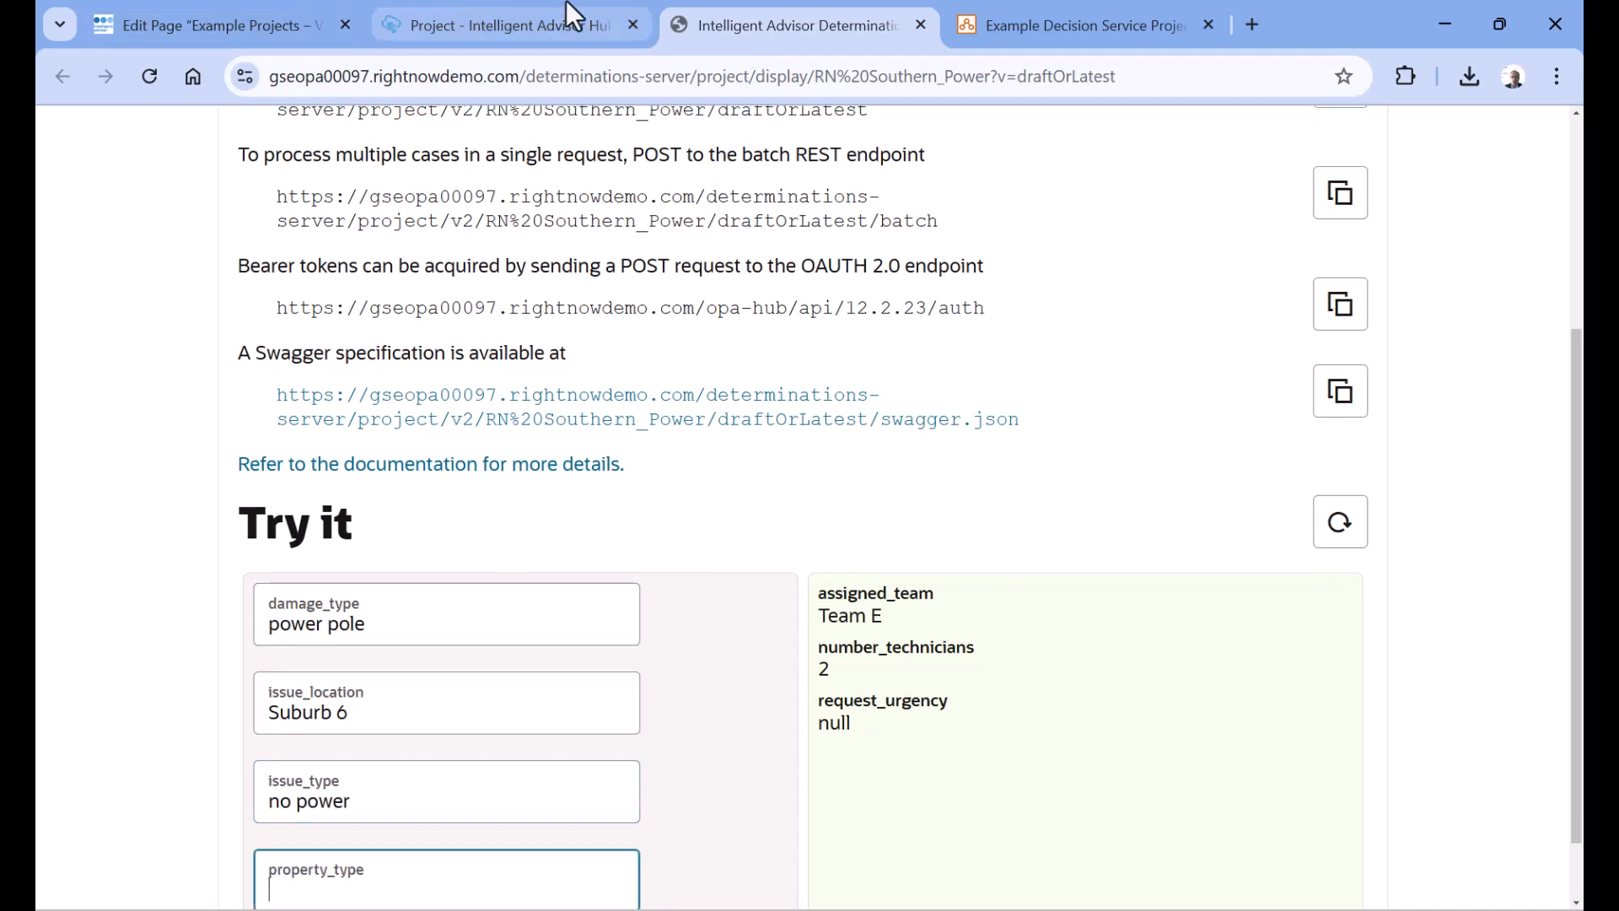
scroll(1061, 520, "down", 5)
scroll(1063, 520, "down", 3)
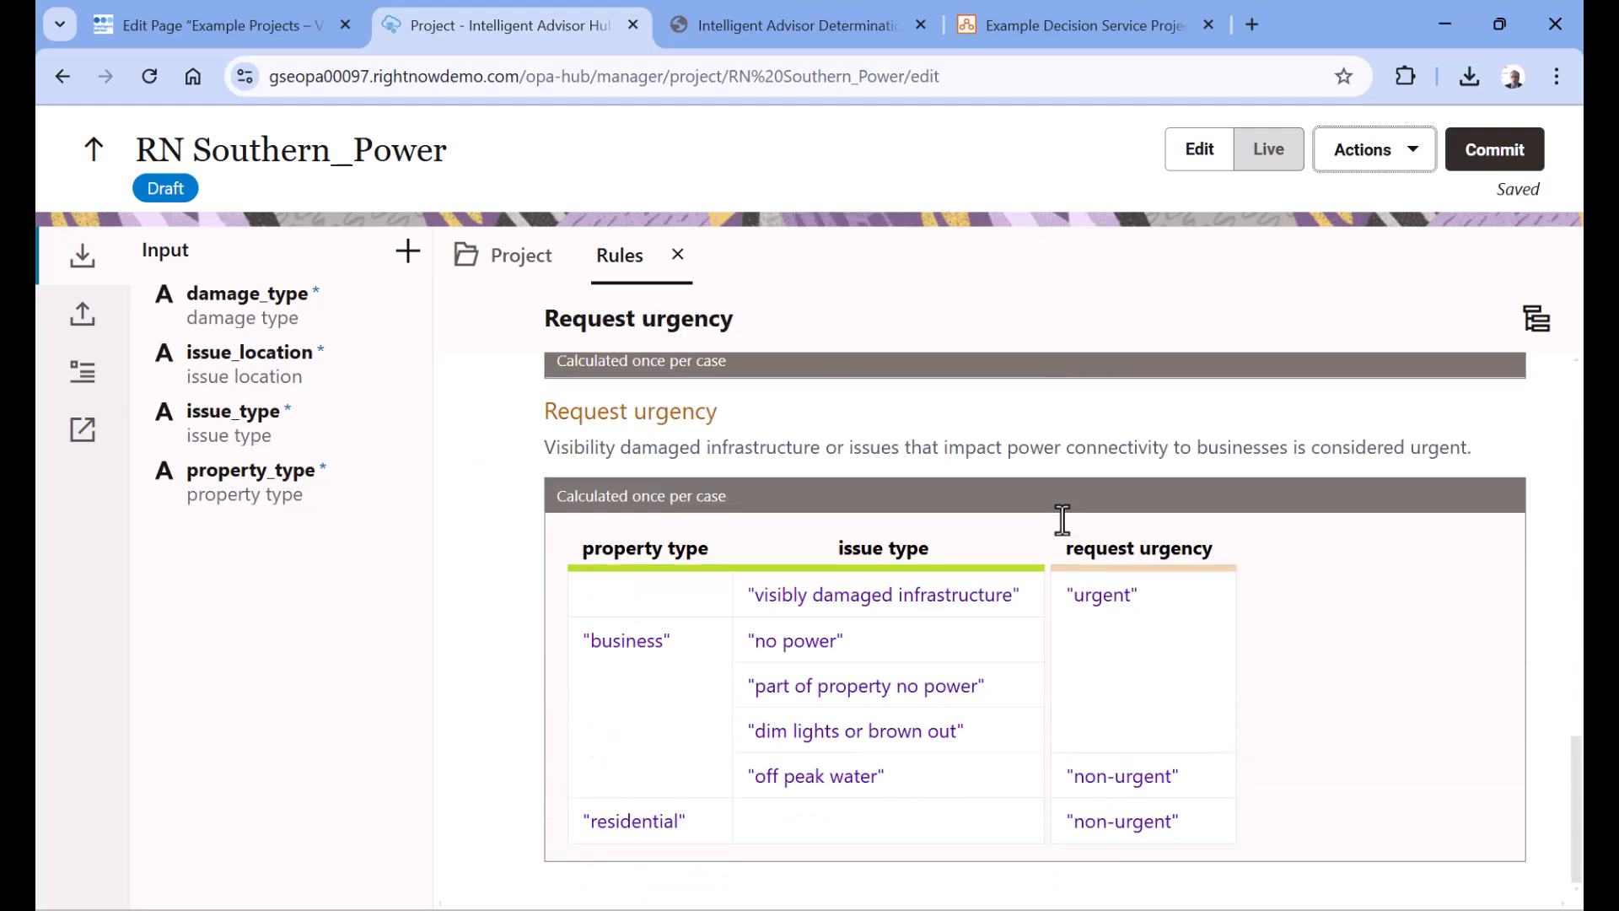
left_click(834, 23)
scroll(605, 494, "down", 1)
type("b")
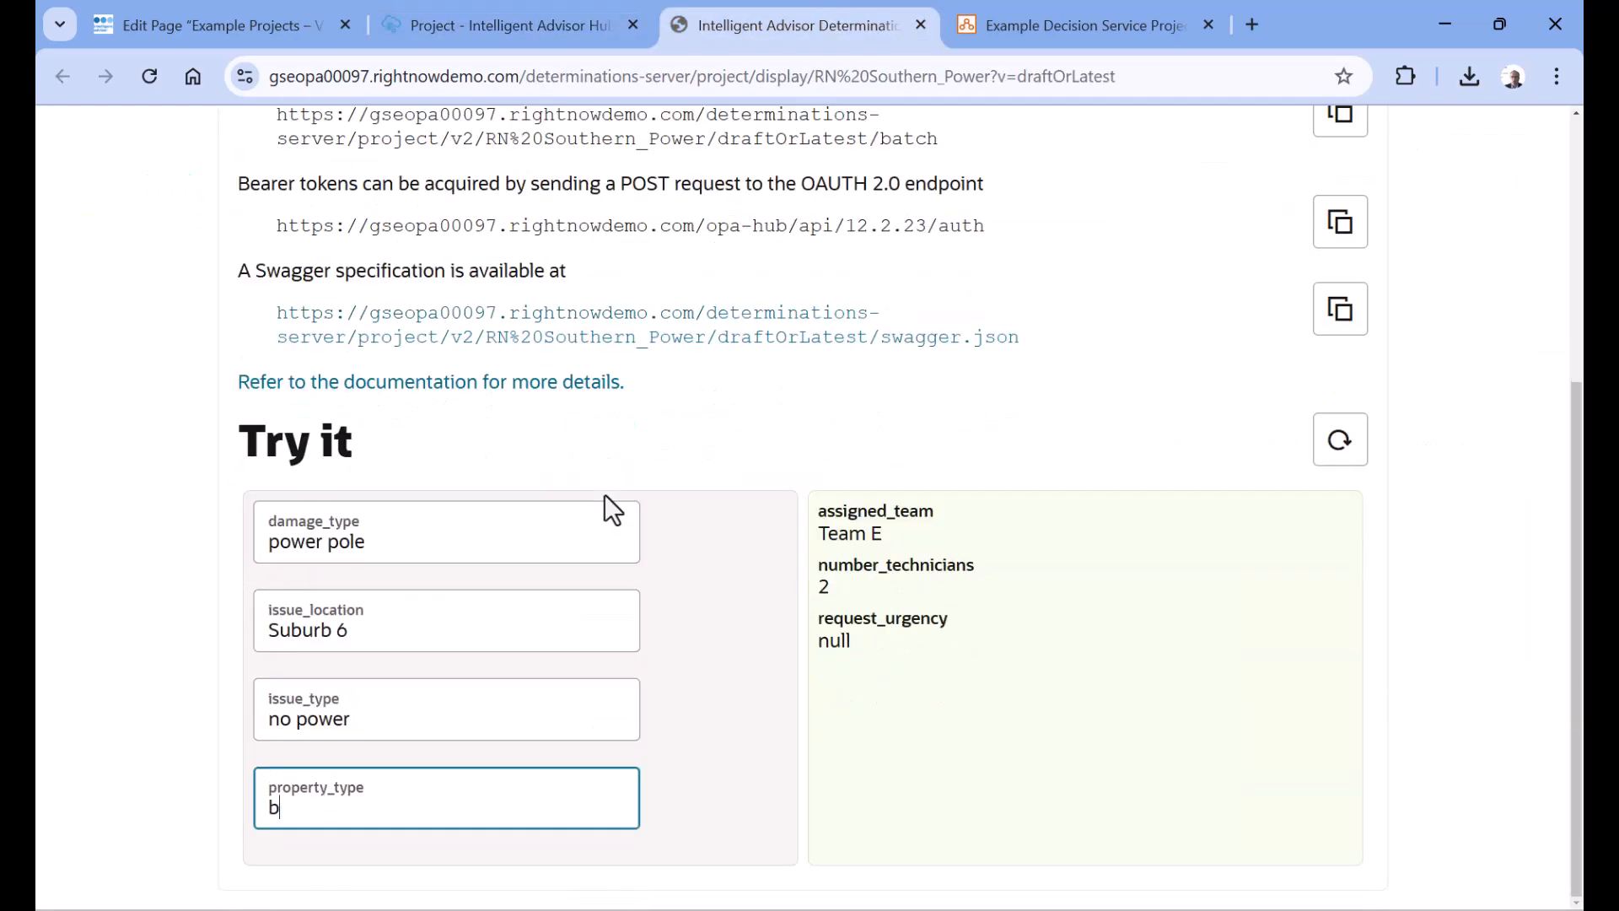
type("usiness")
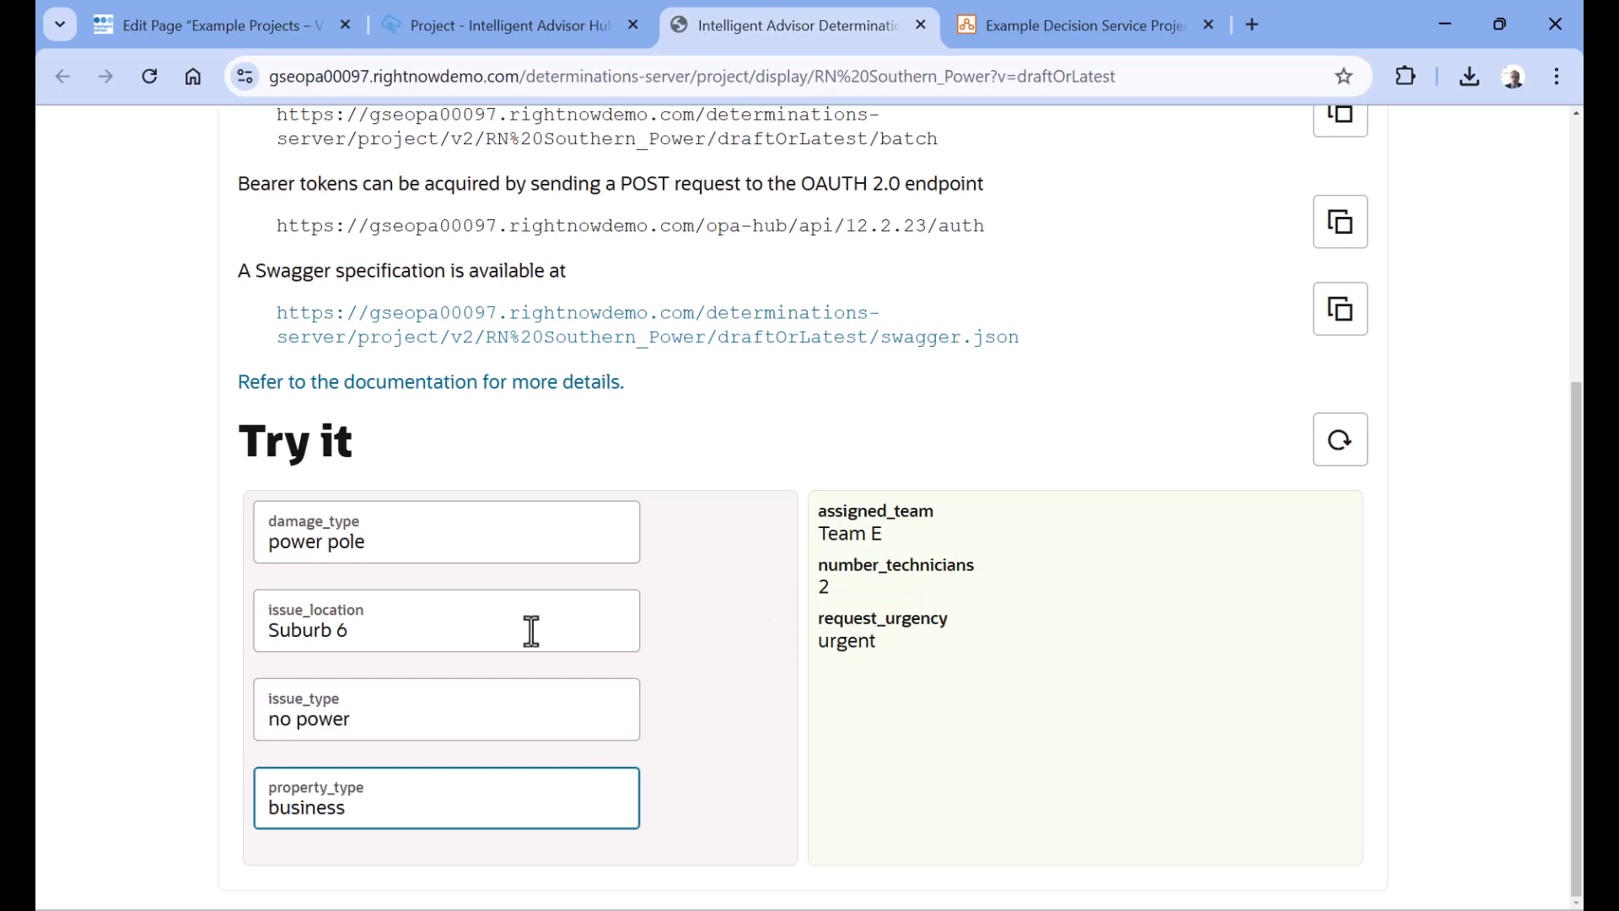
scroll(531, 631, "up", 5)
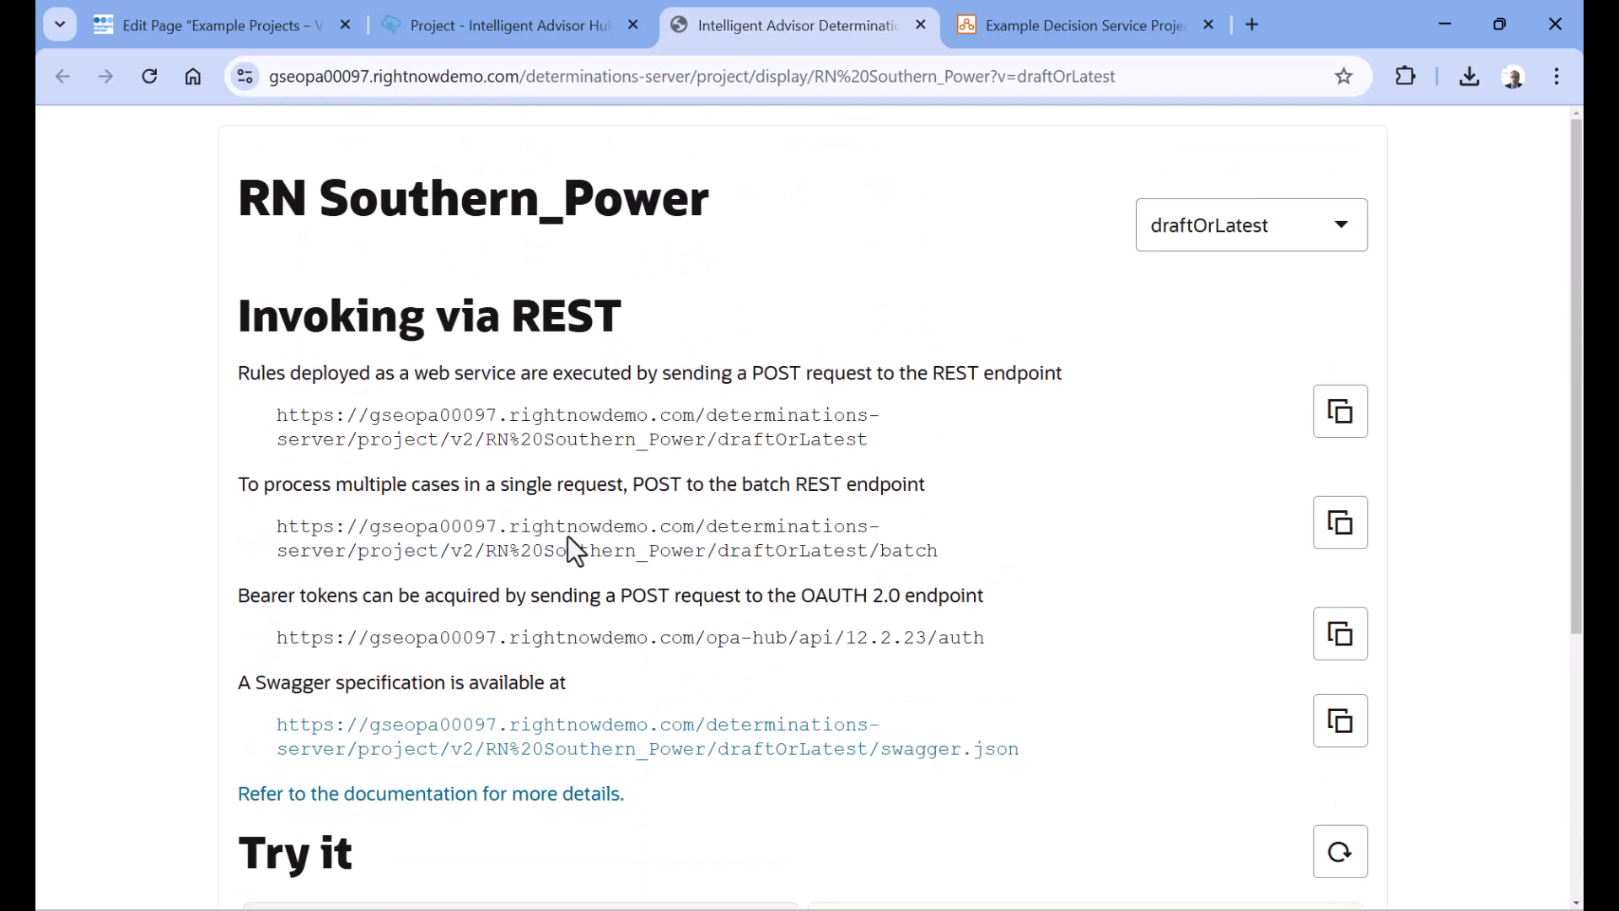
In the project's request urgency table, add a row below "residential" with property type "mixed" and request urgency "urgent"
left_click(489, 7)
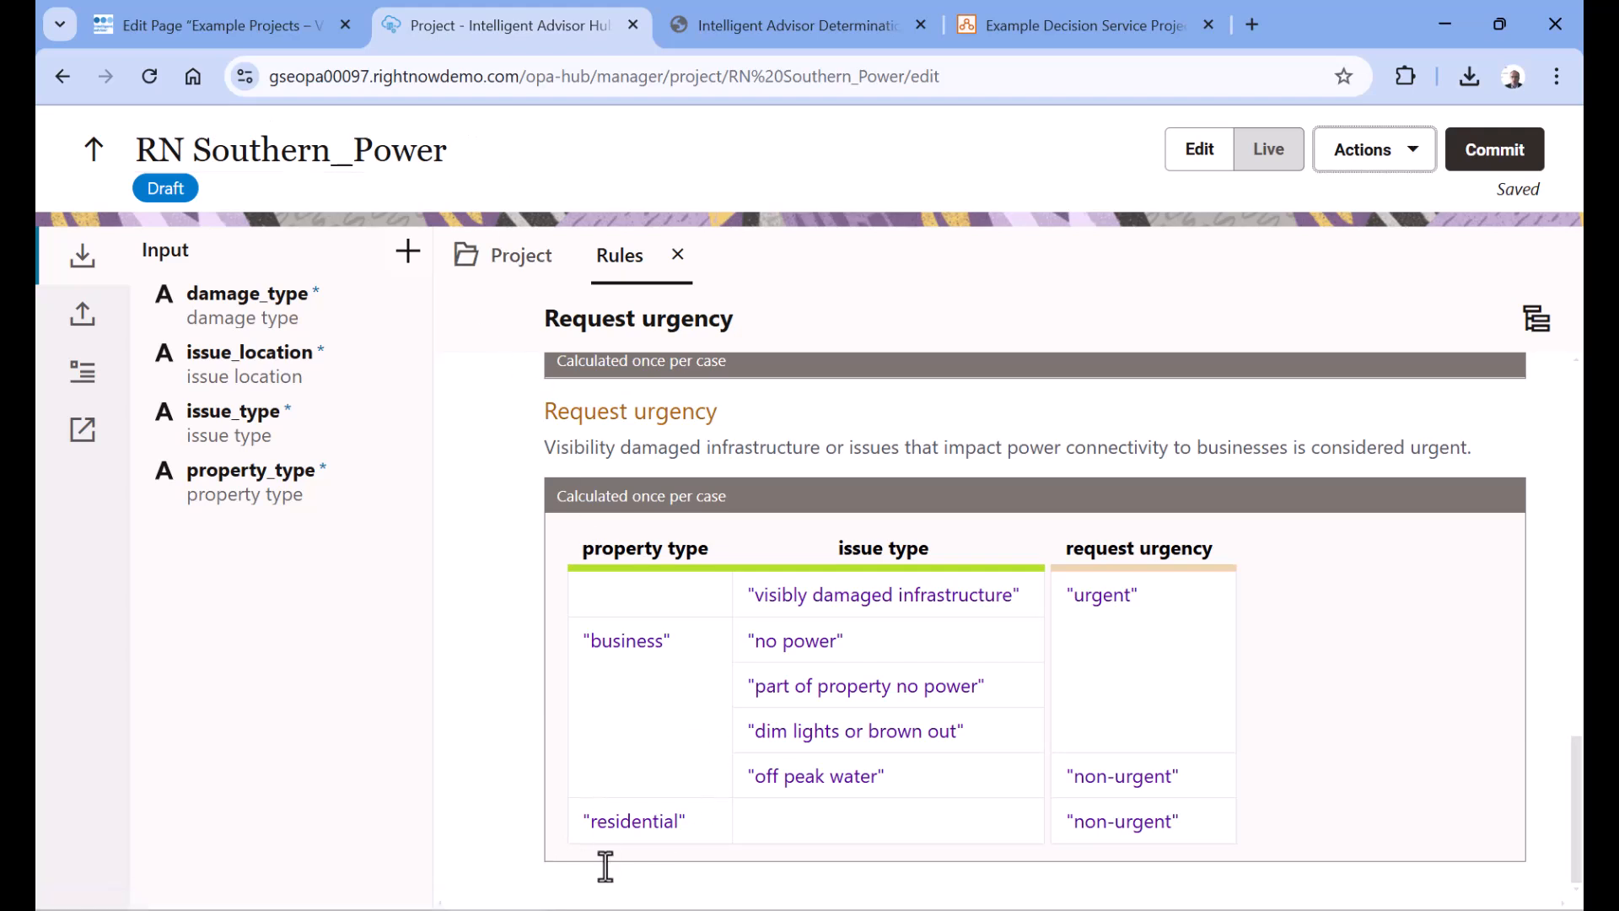
left_click(718, 817)
left_click(486, 820)
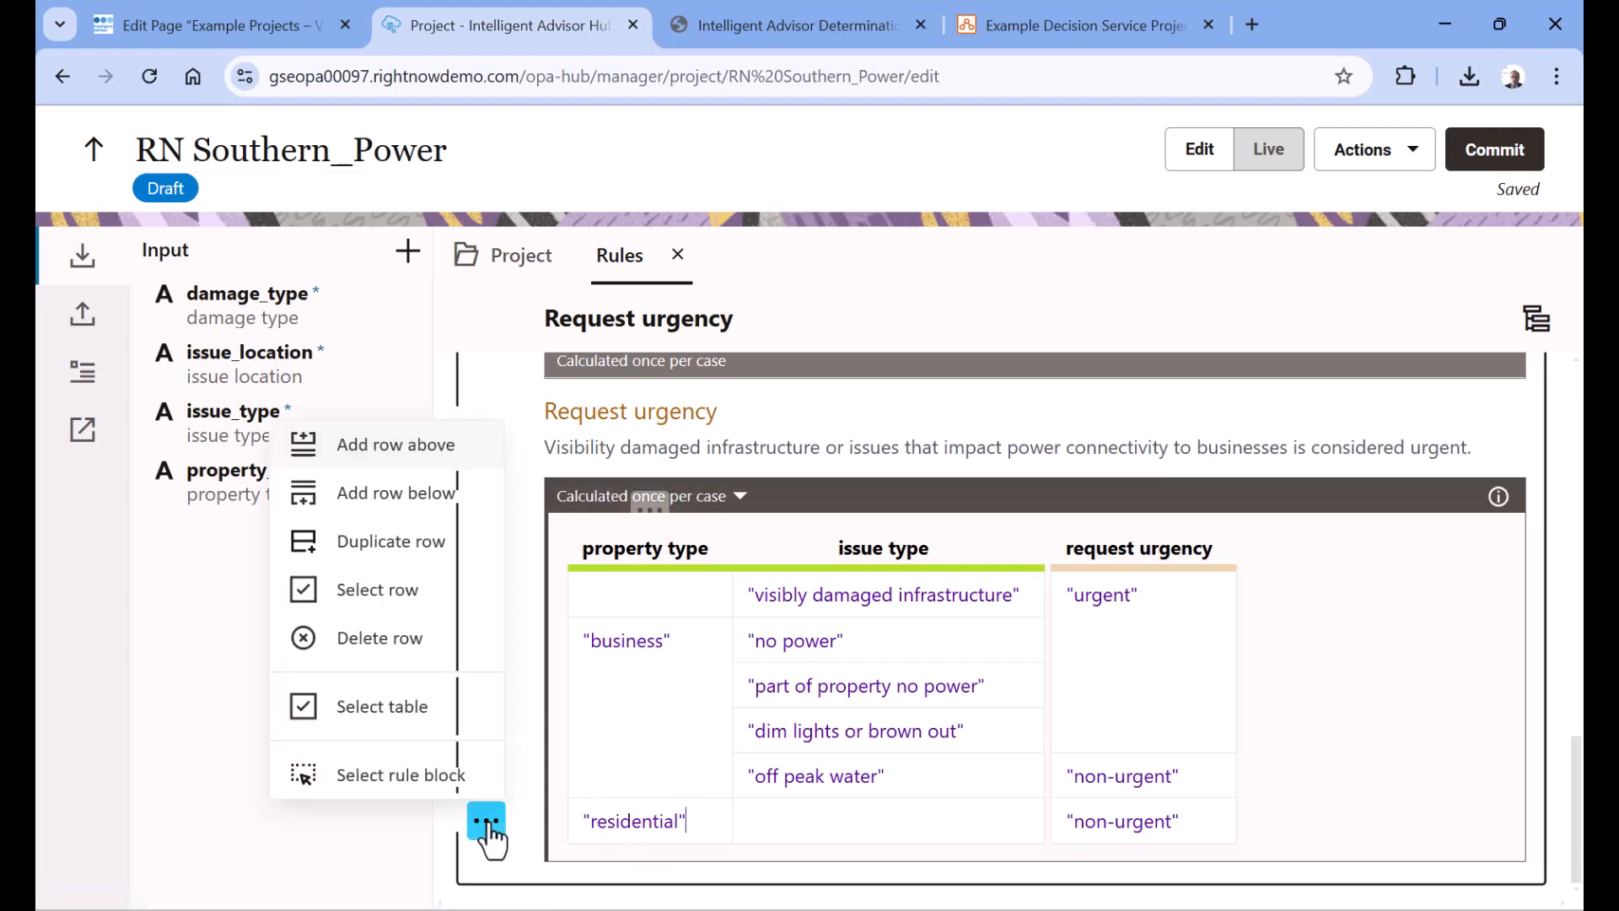
left_click(422, 503)
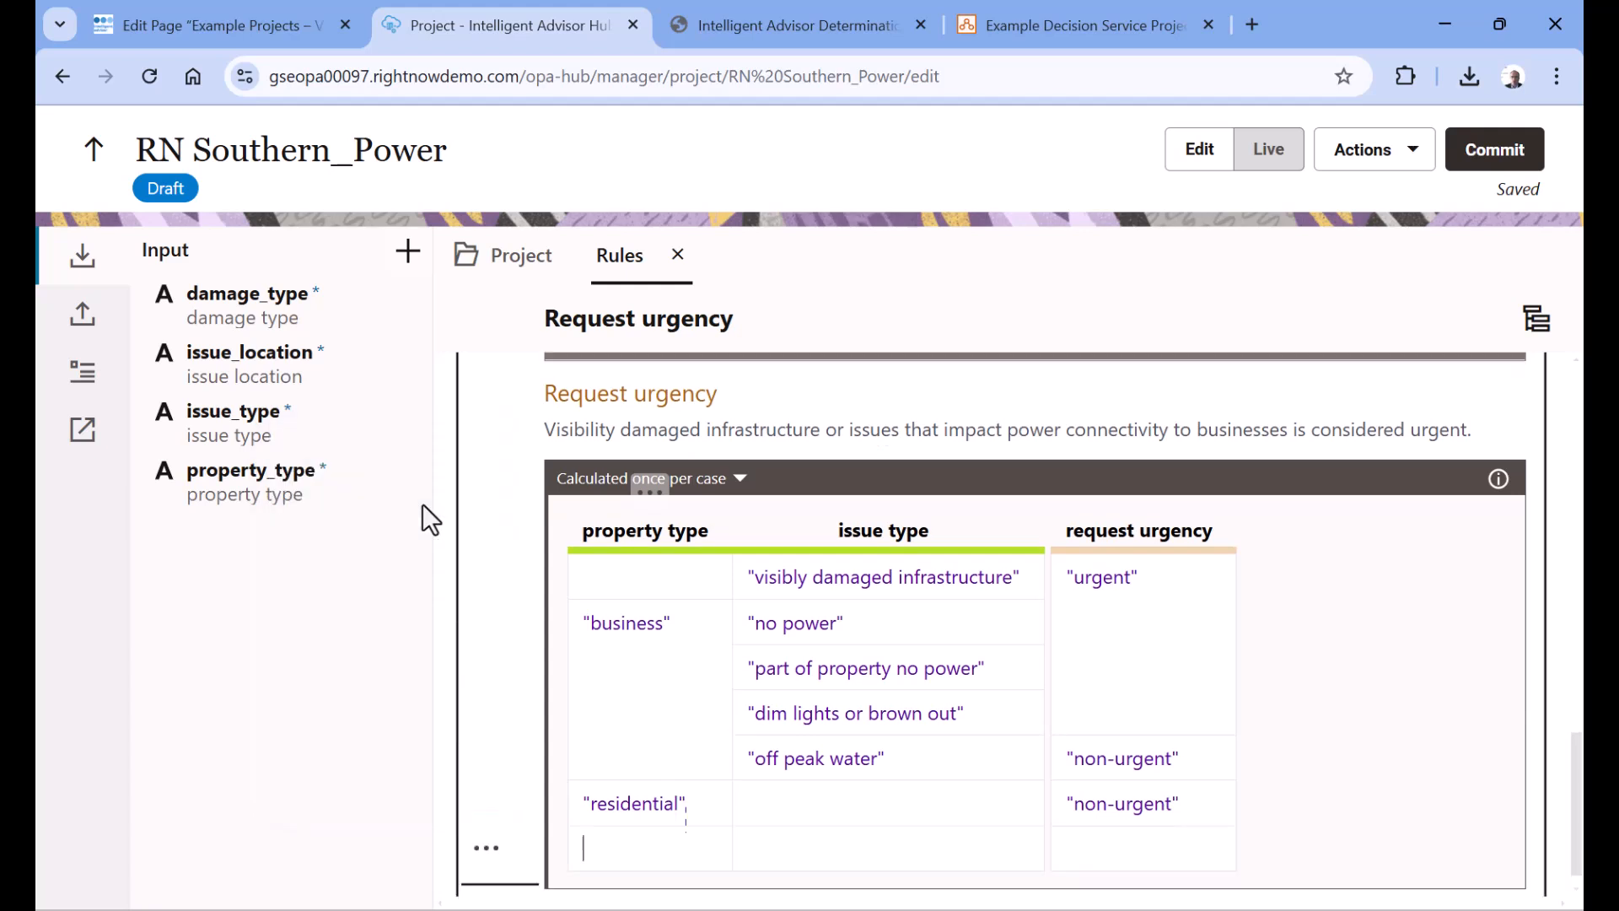
type("\"mixed")
key("Tab")
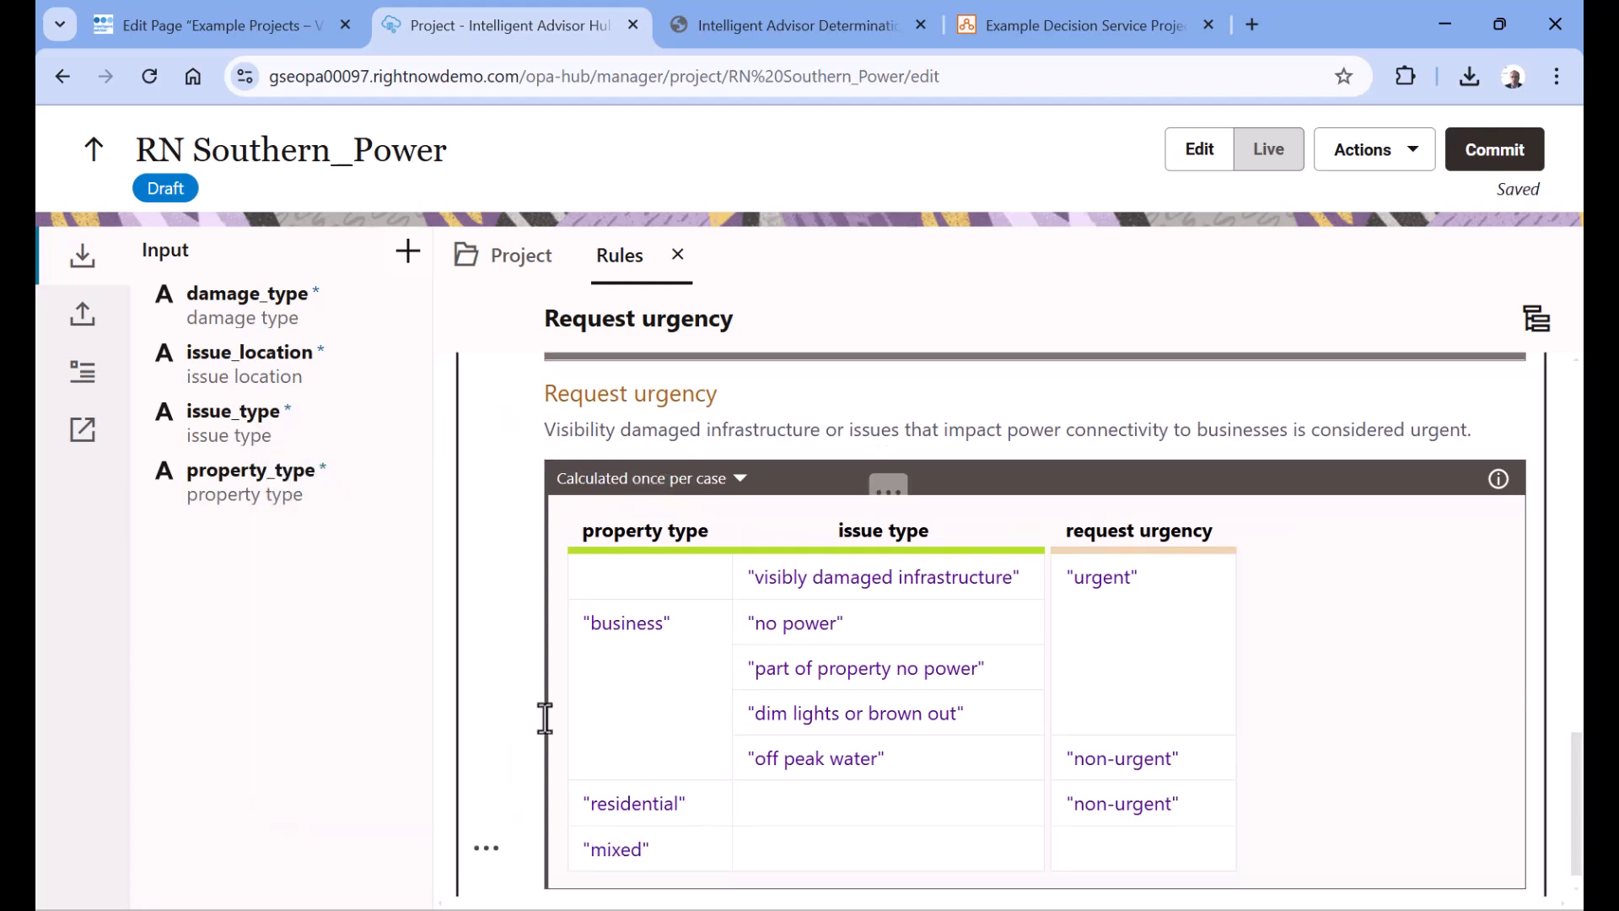
key("Tab")
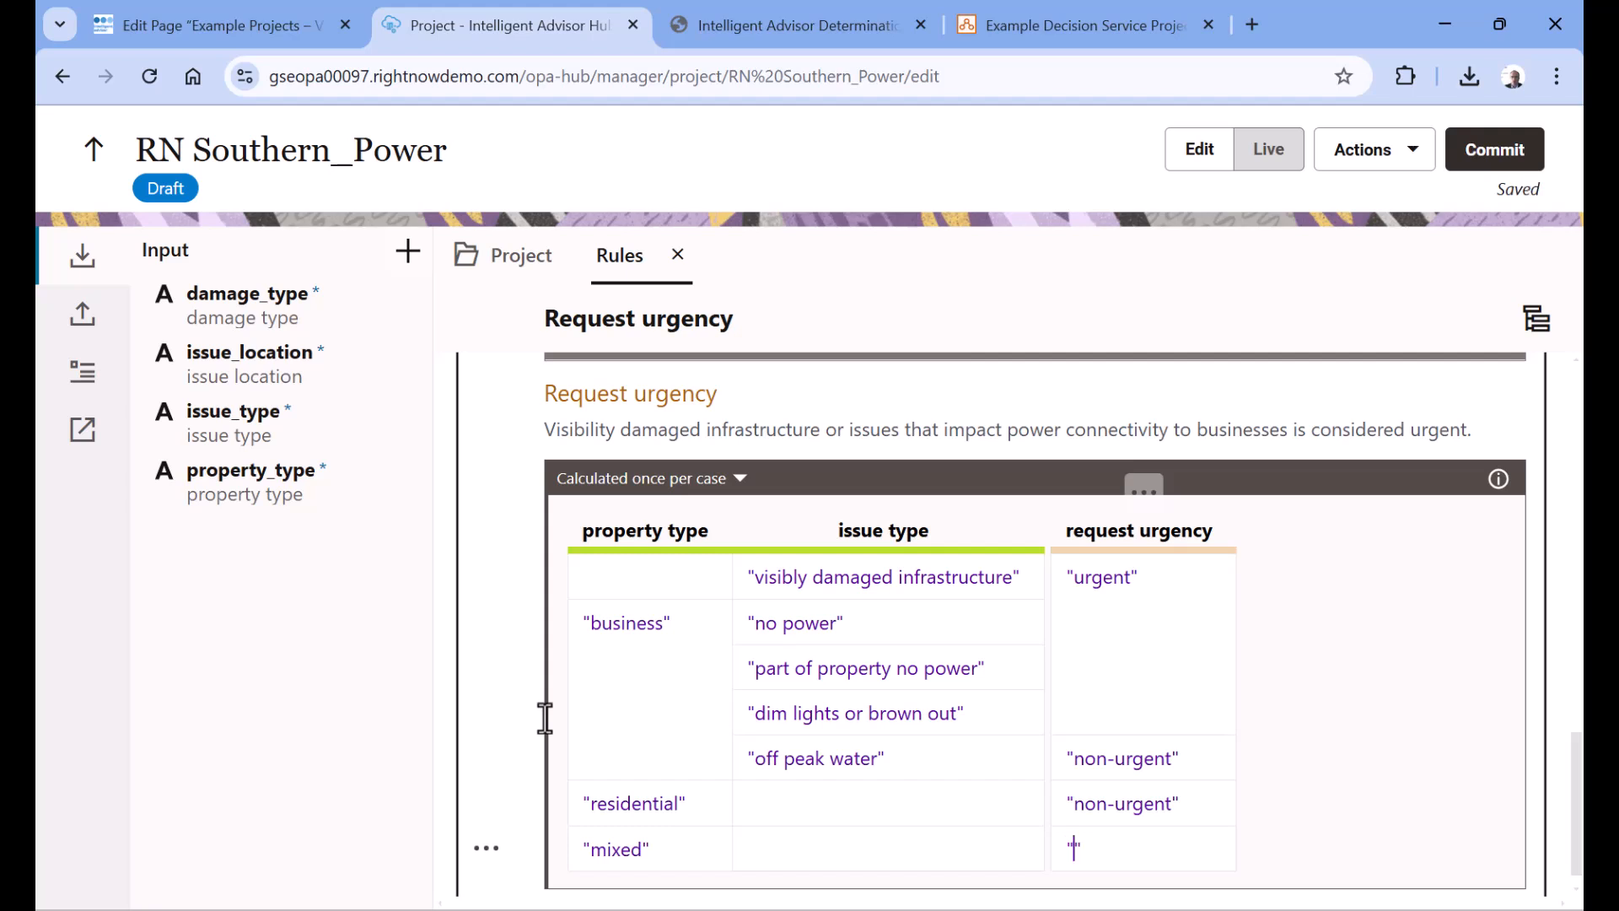
type("urgent")
Duplicate the rows for Suburb 7, Suburb 8 and Suburb 9 in the assigned team table
scroll(697, 708, "up", 5)
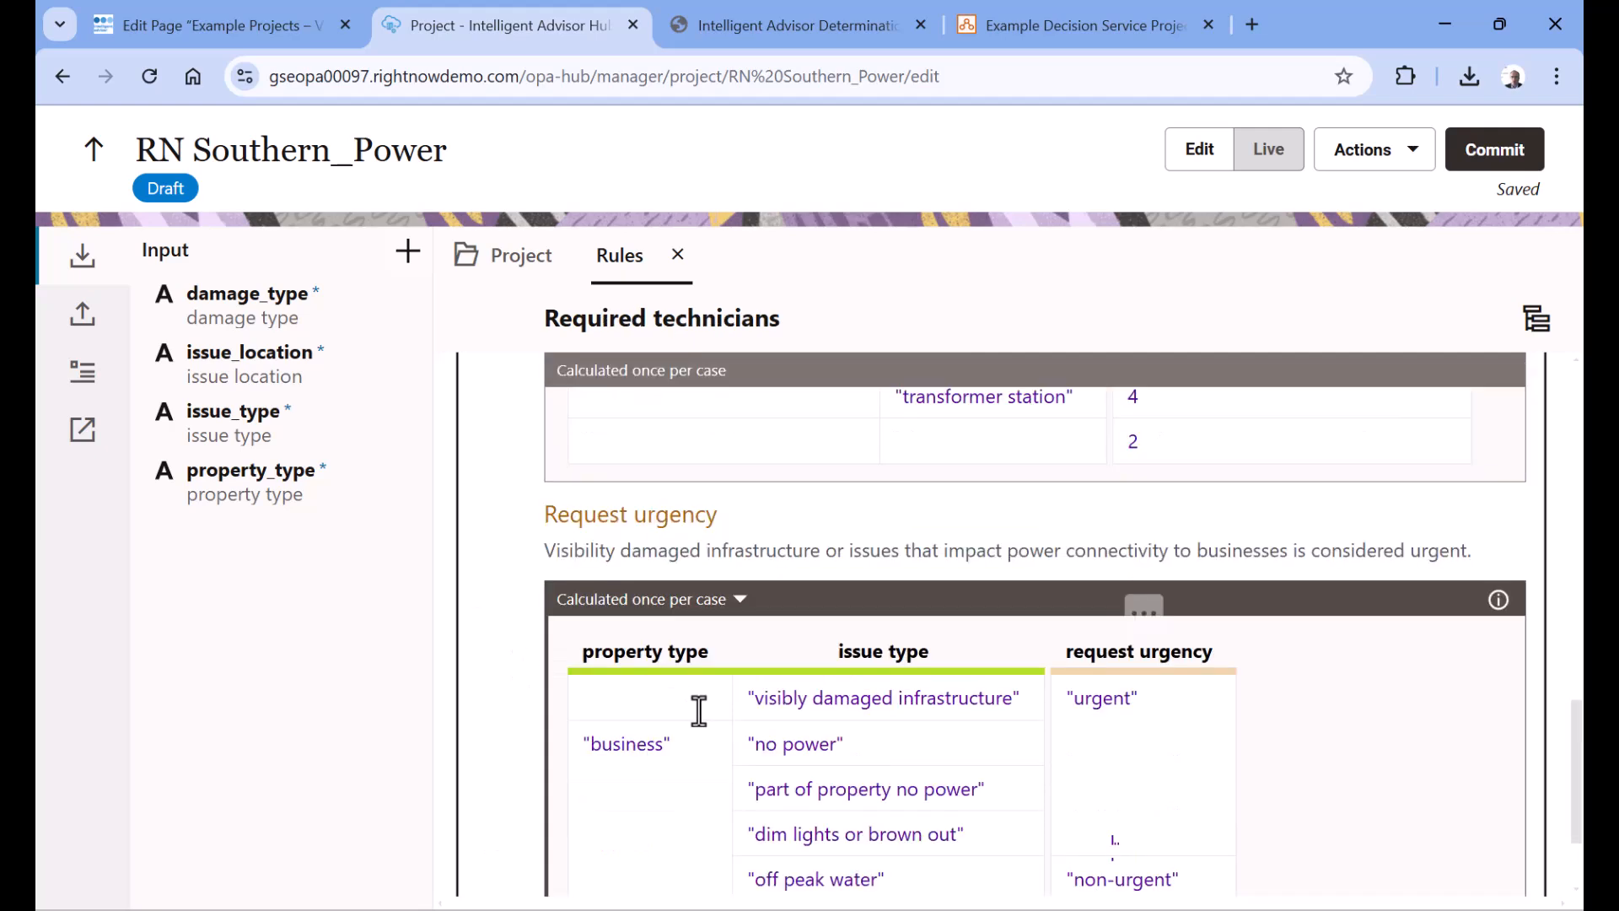
scroll(699, 711, "up", 2)
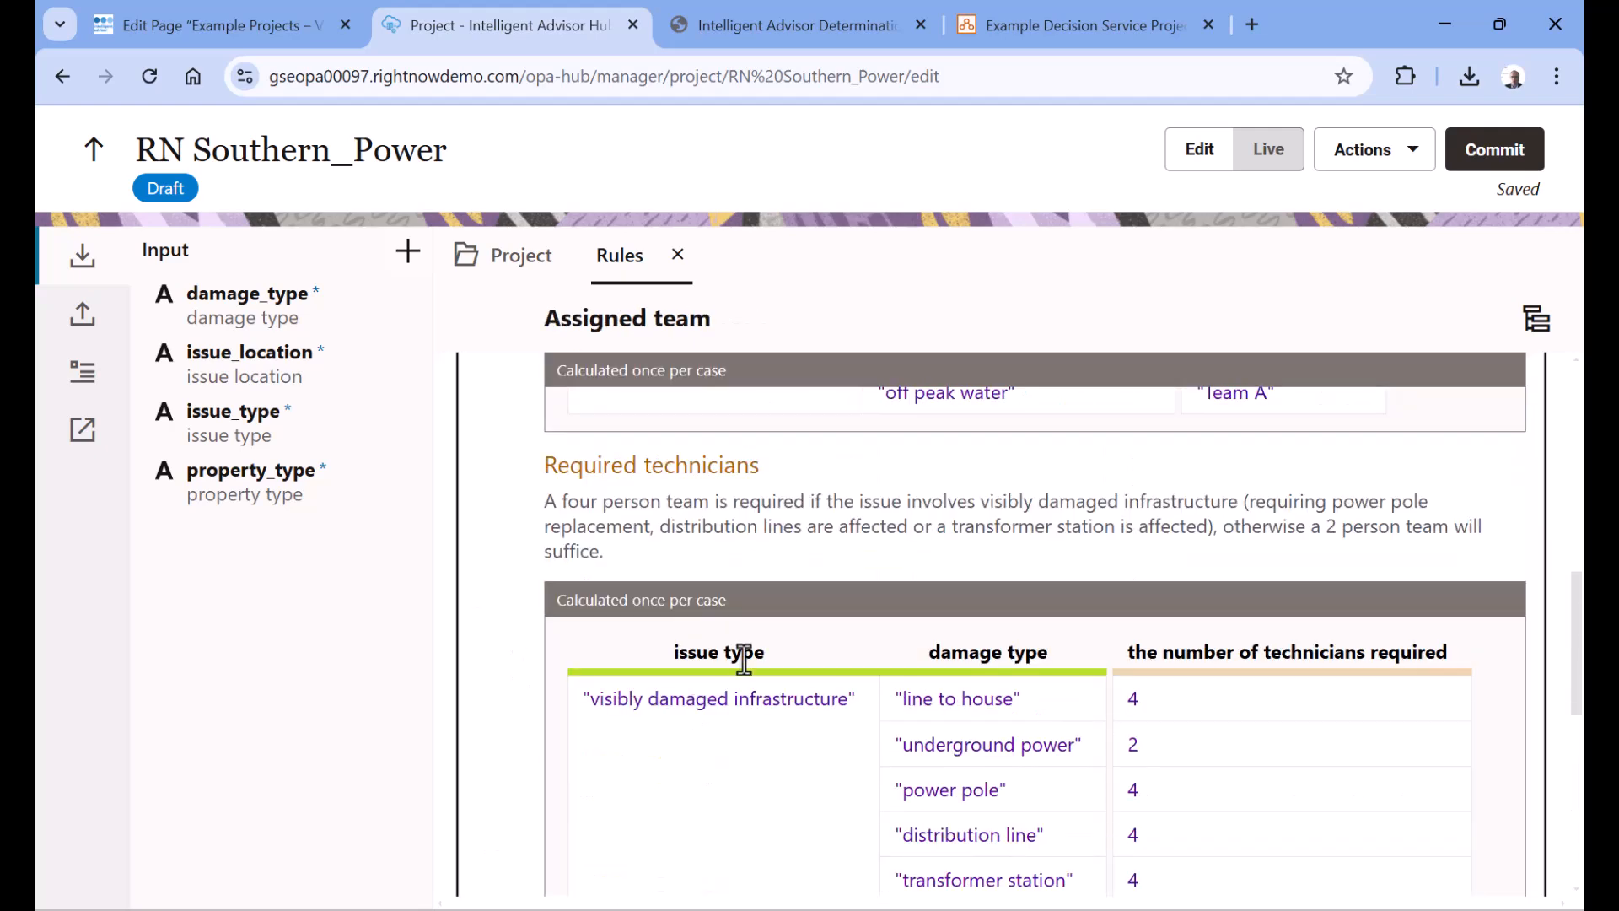
scroll(744, 659, "down", 5)
scroll(744, 659, "up", 11)
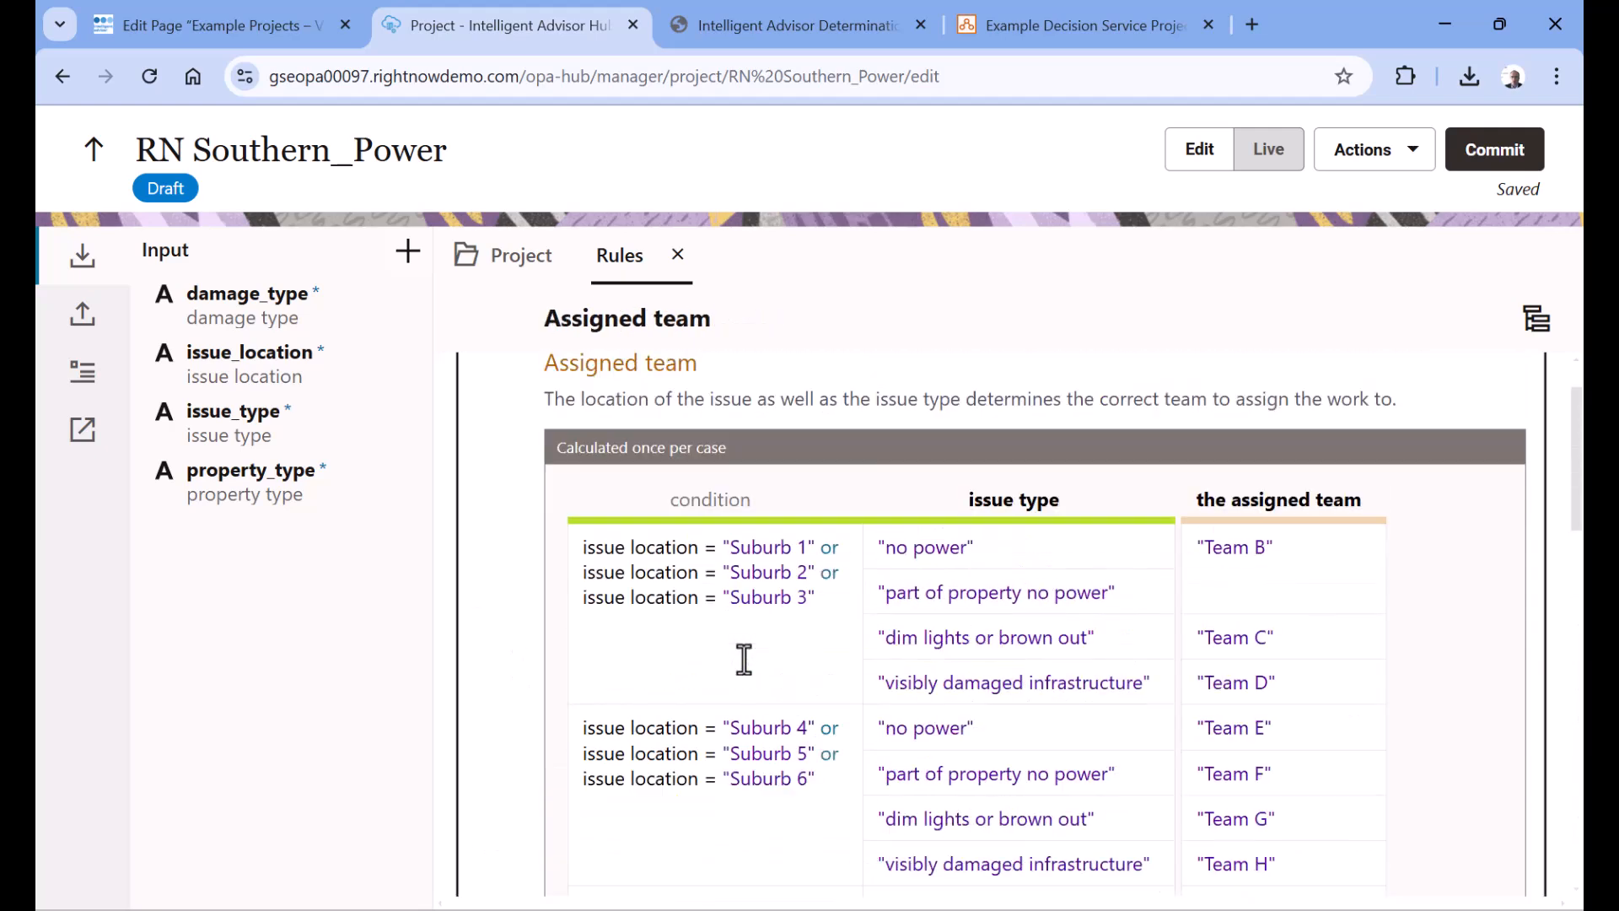
scroll(1472, 552, "down", 4)
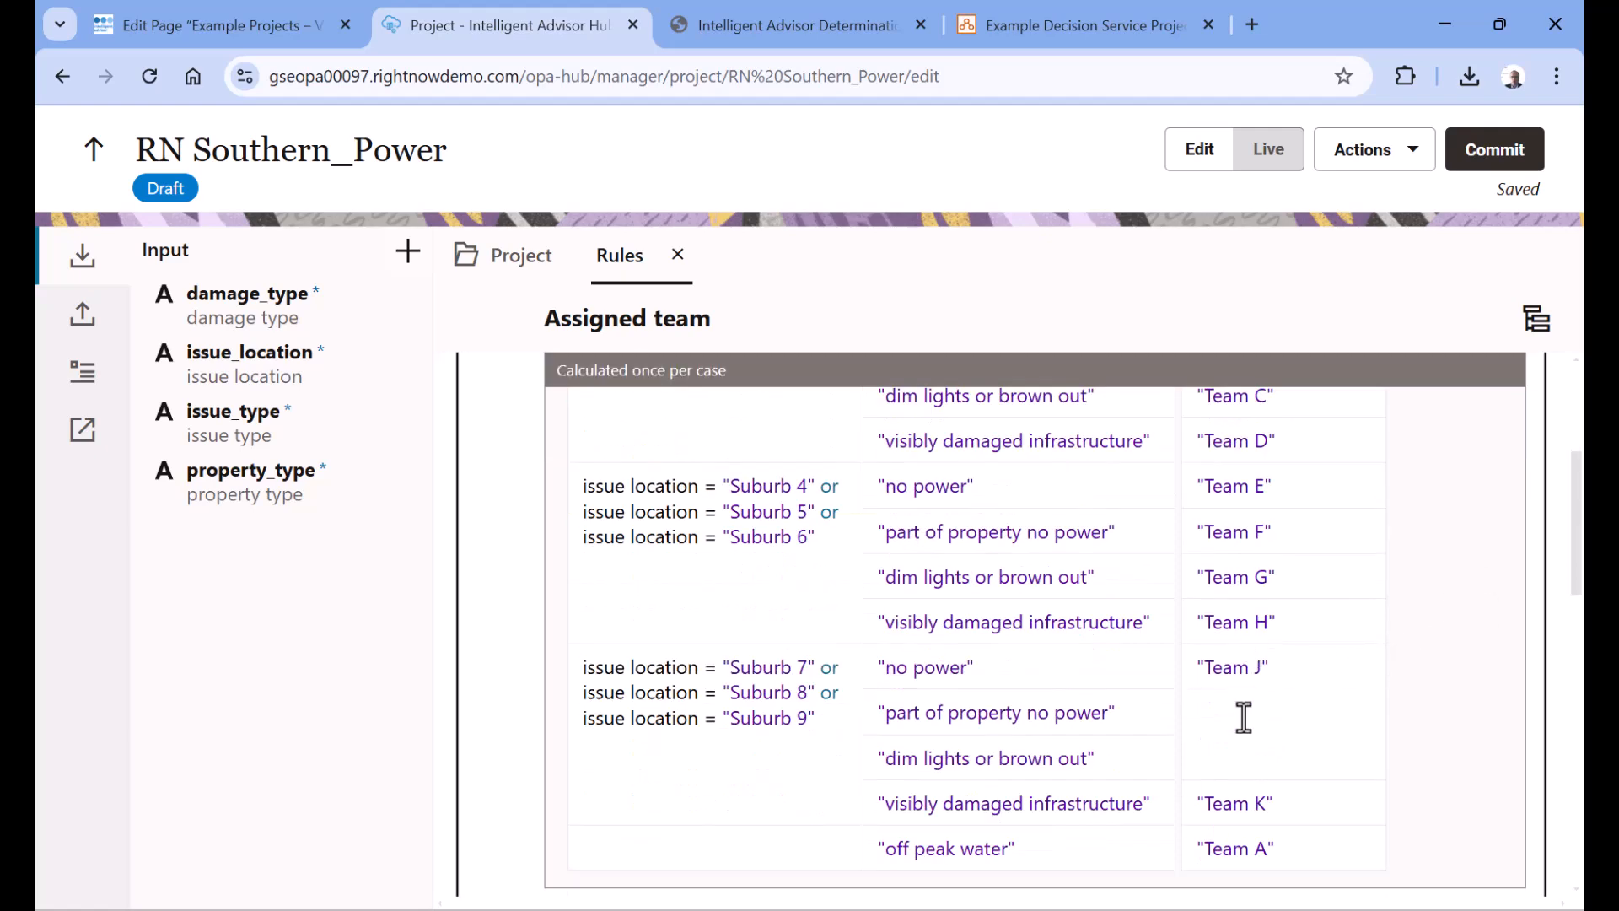
scroll(844, 753, "down", 2)
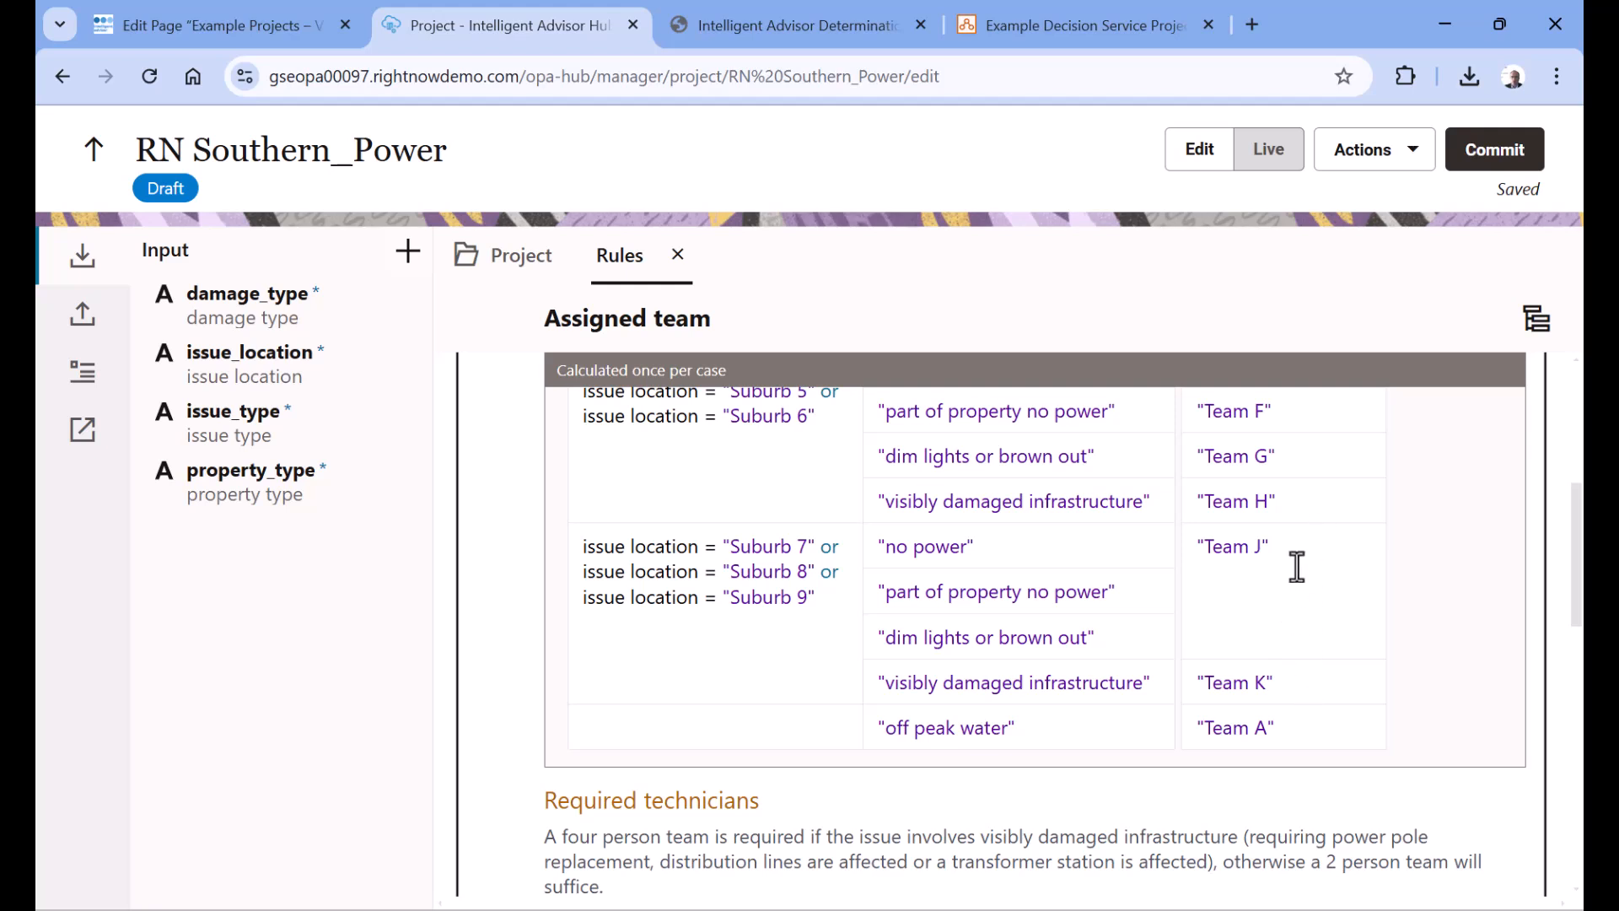
scroll(1295, 591, "up", 2)
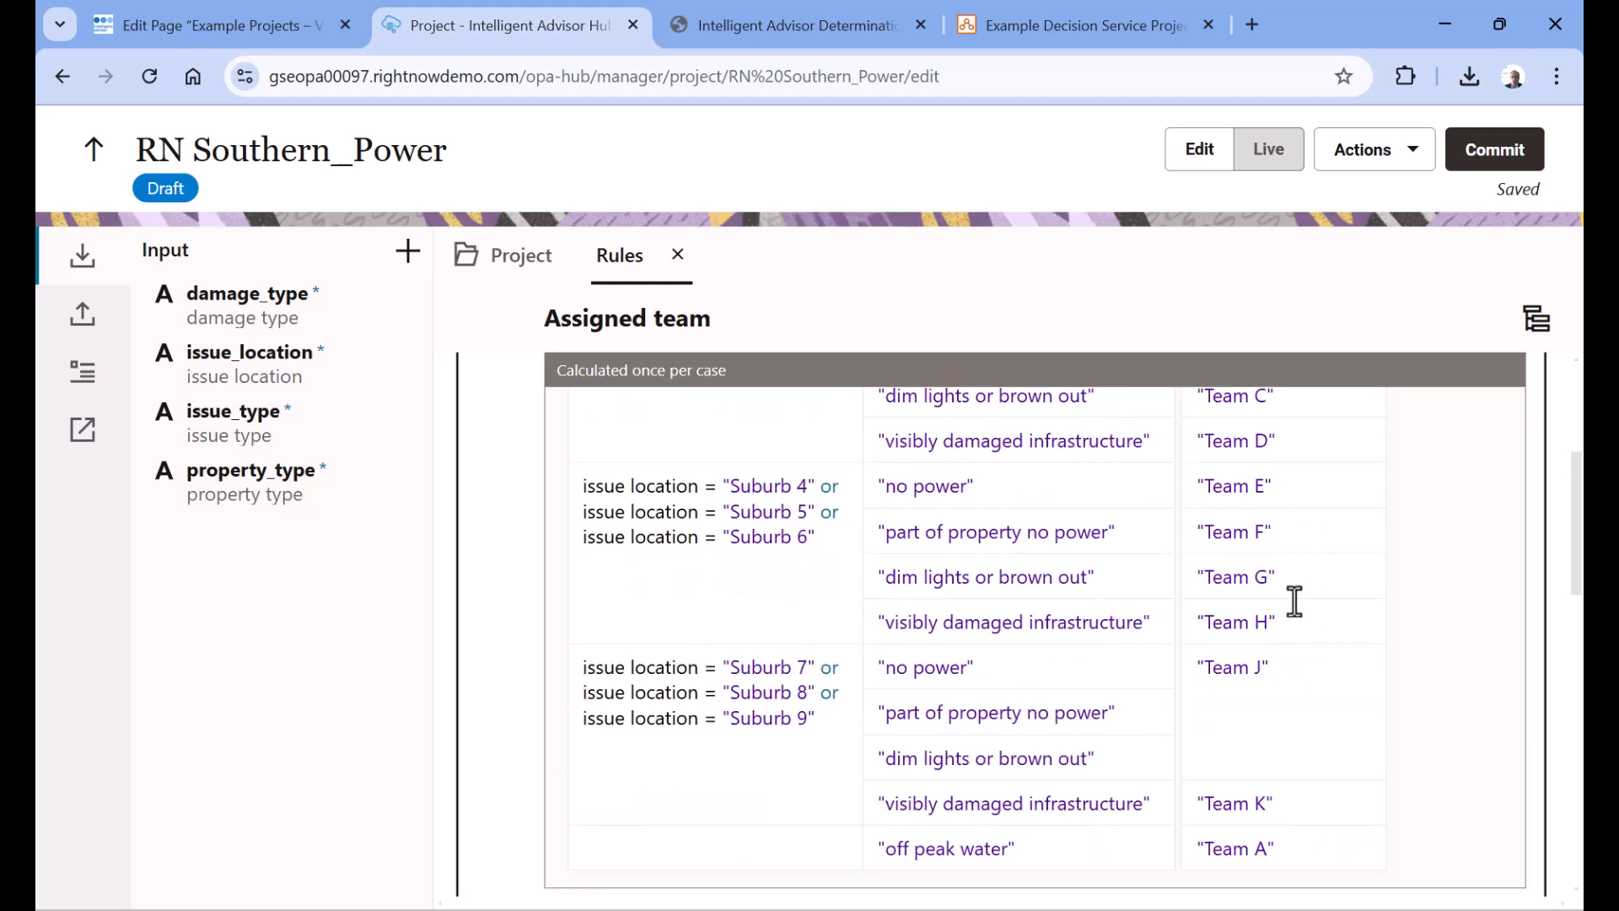
left_click_drag(824, 692, 833, 725)
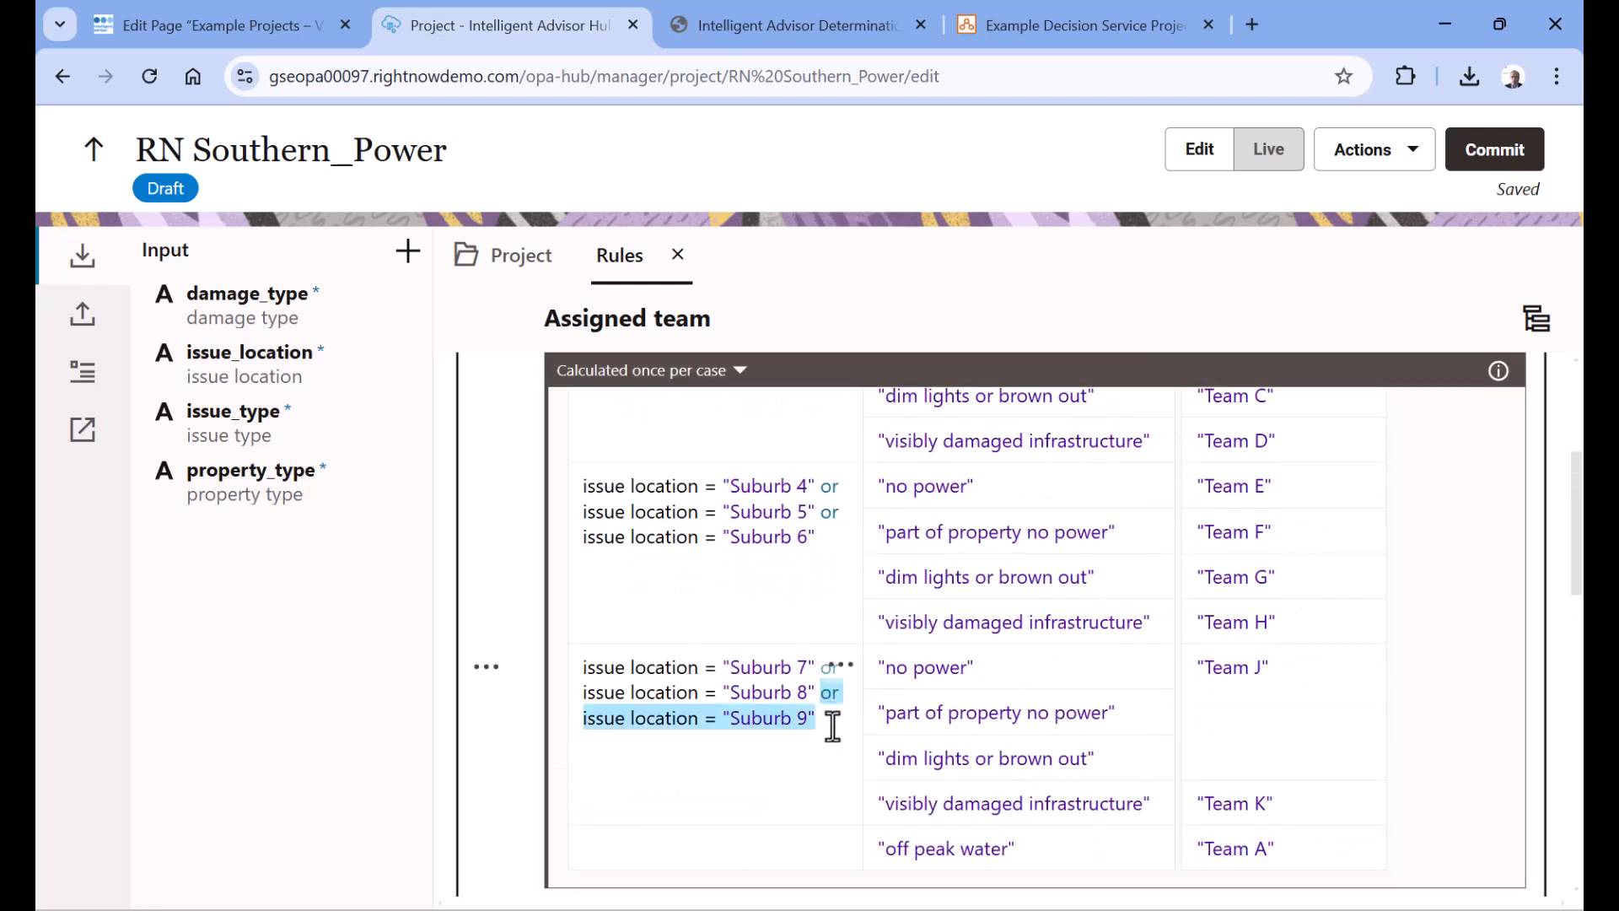
left_click(482, 670)
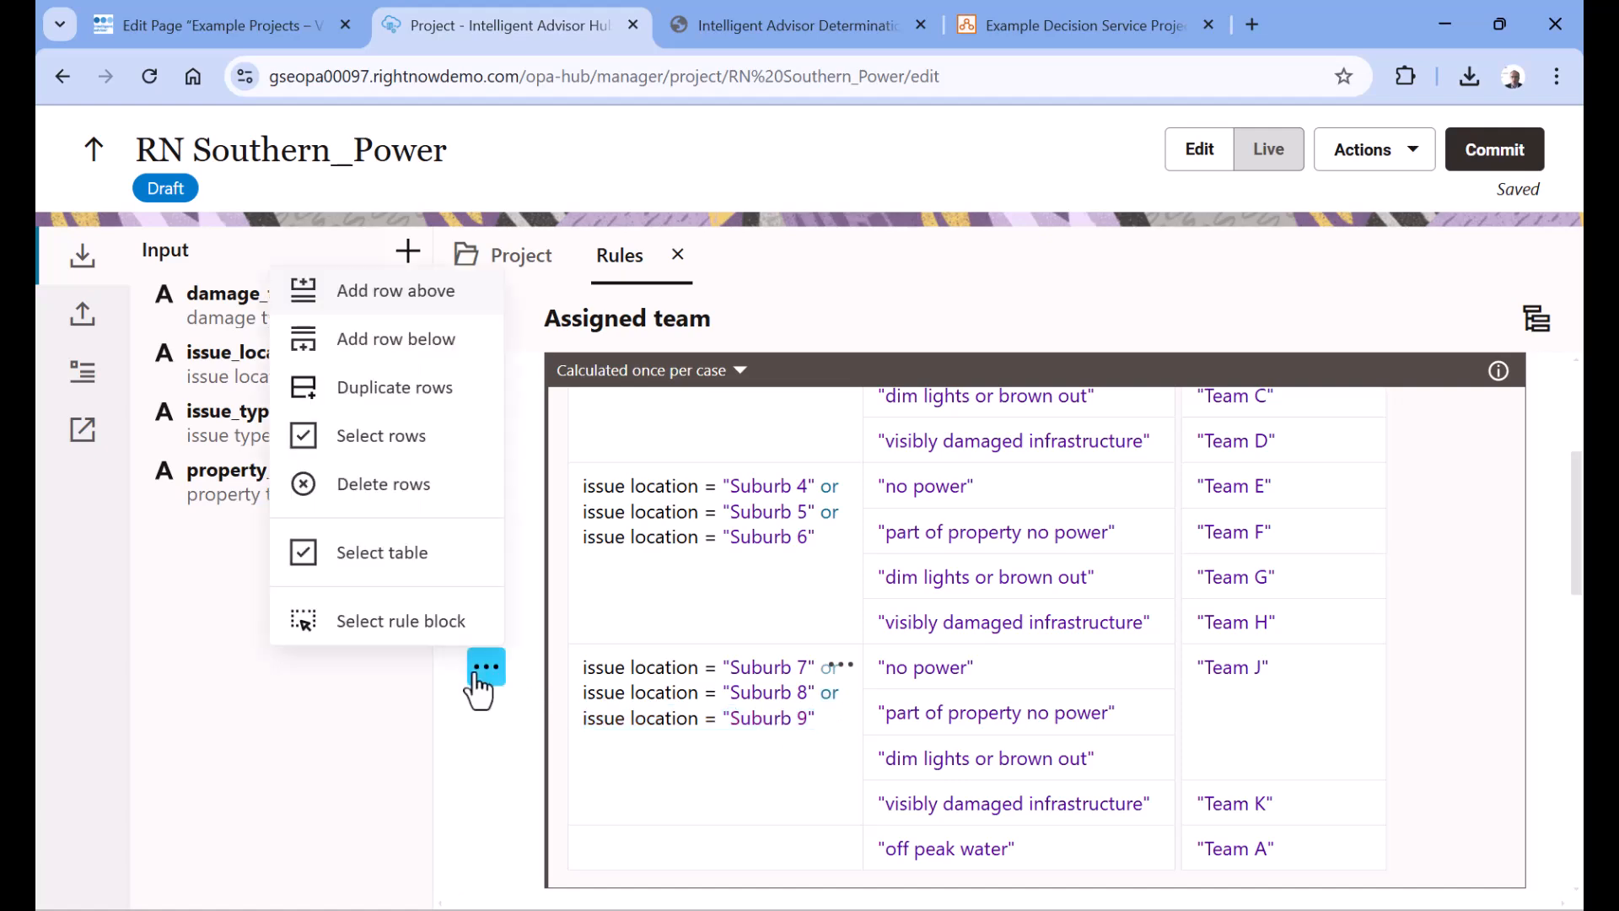
left_click(422, 388)
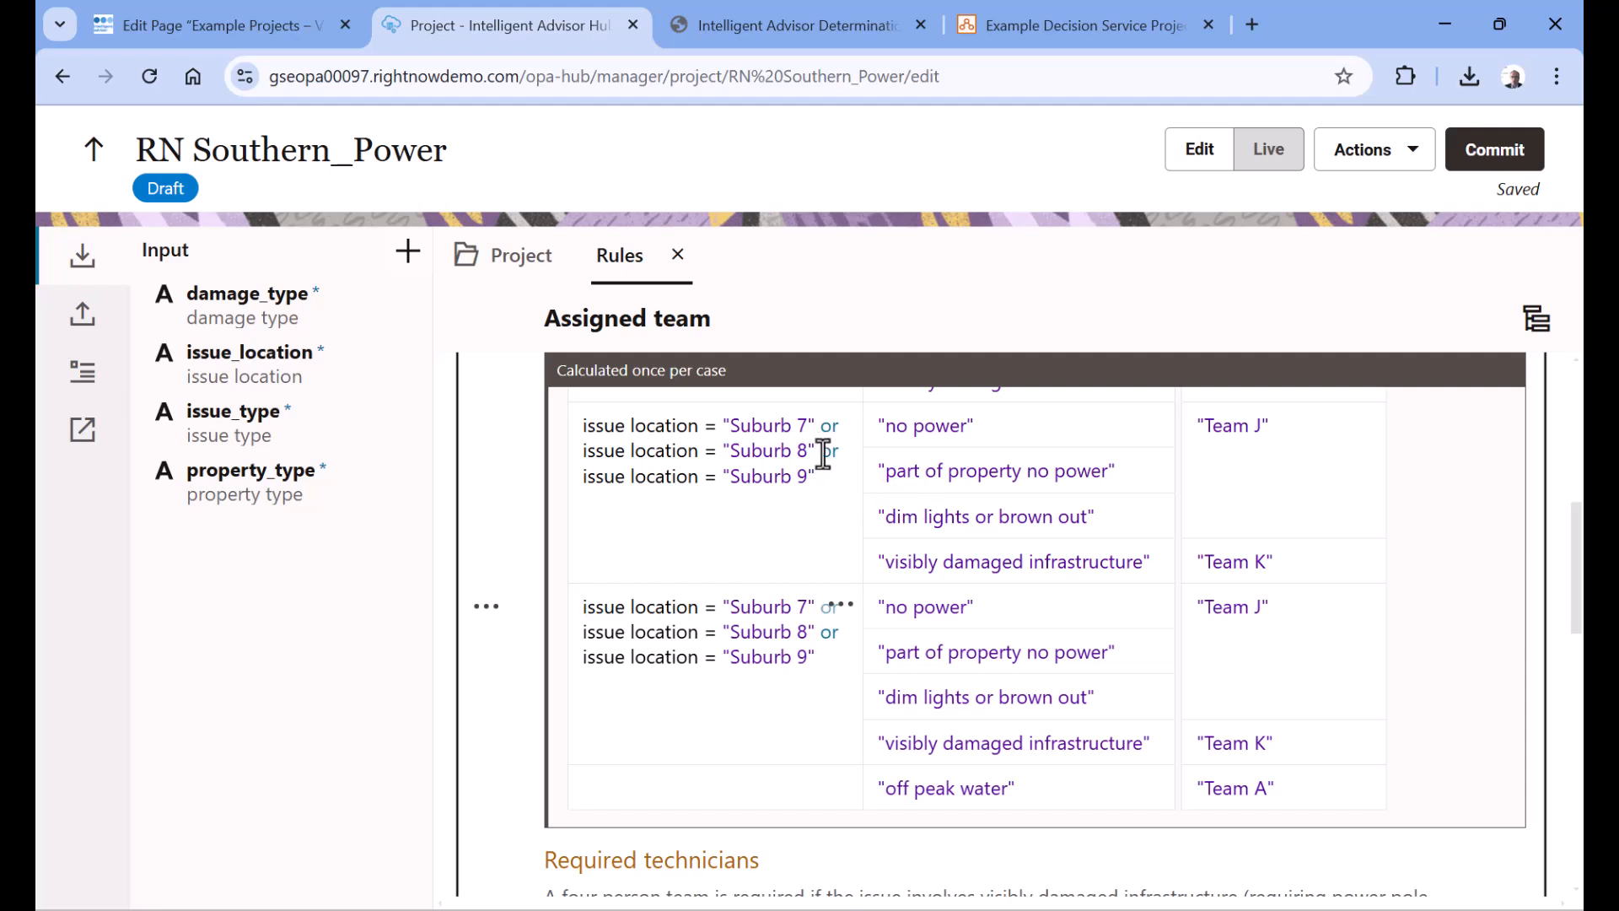
Restrict the original block's condition to Suburb 7 or Suburb 8 and the duplicated block's condition to Suburb 9 only
left_click_drag(827, 452, 832, 475)
key("BackSpace")
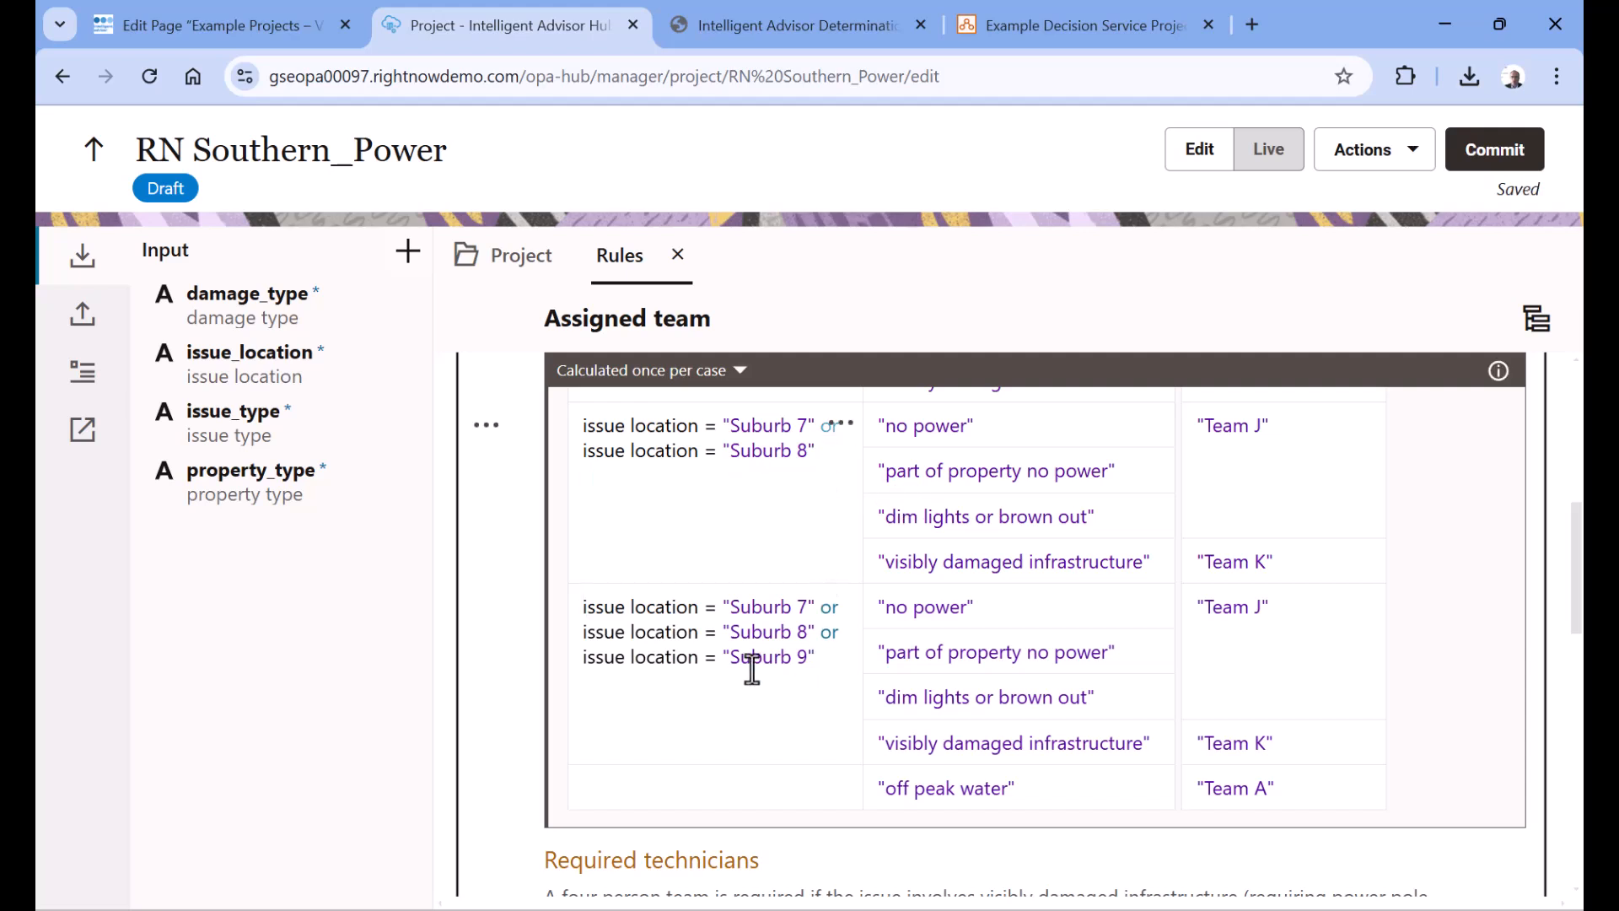
left_click_drag(836, 636, 560, 604)
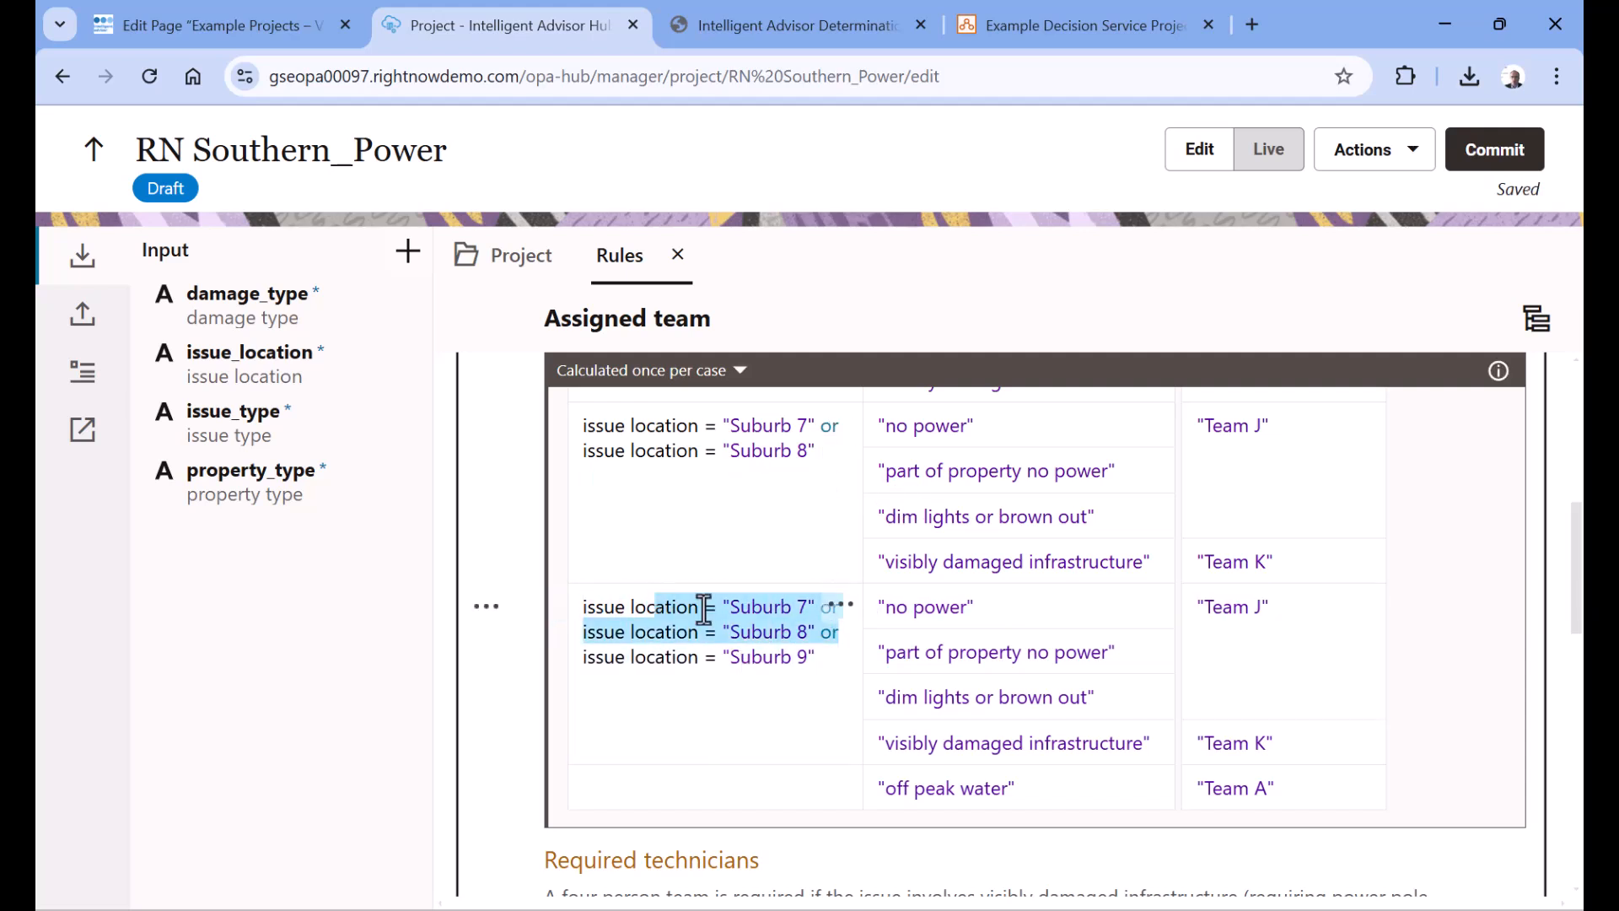
type("issue lo")
key("BackSpace")
key("BackSpace")
key("BackSpace")
key("BackSpace")
key("BackSpace")
key("BackSpace")
key("BackSpace")
key("BackSpace")
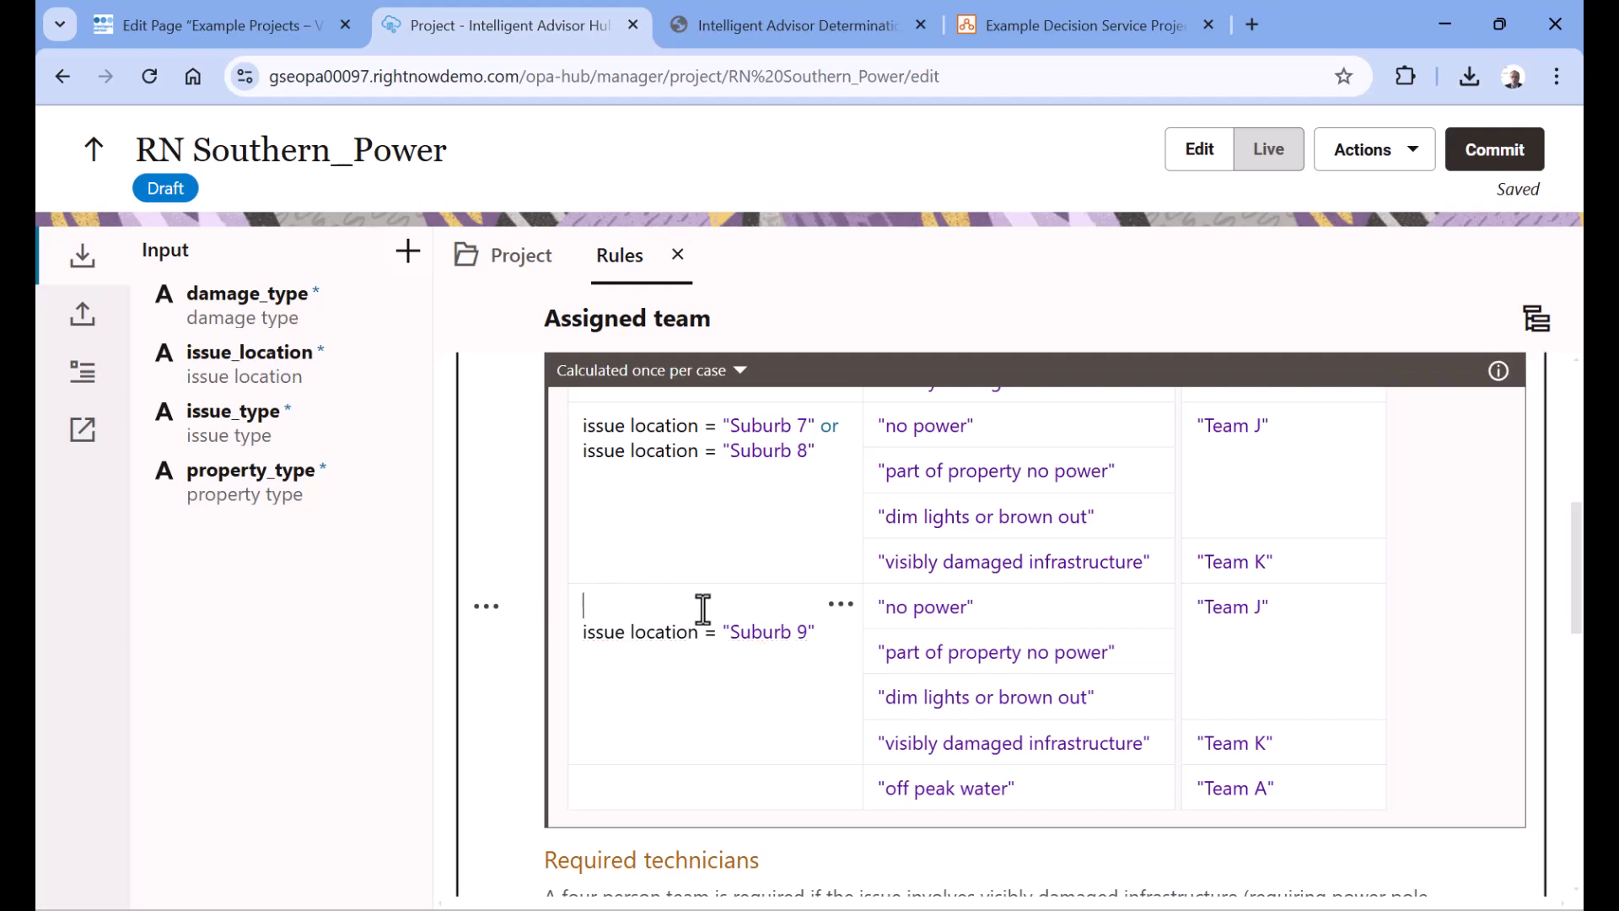
key("Delete")
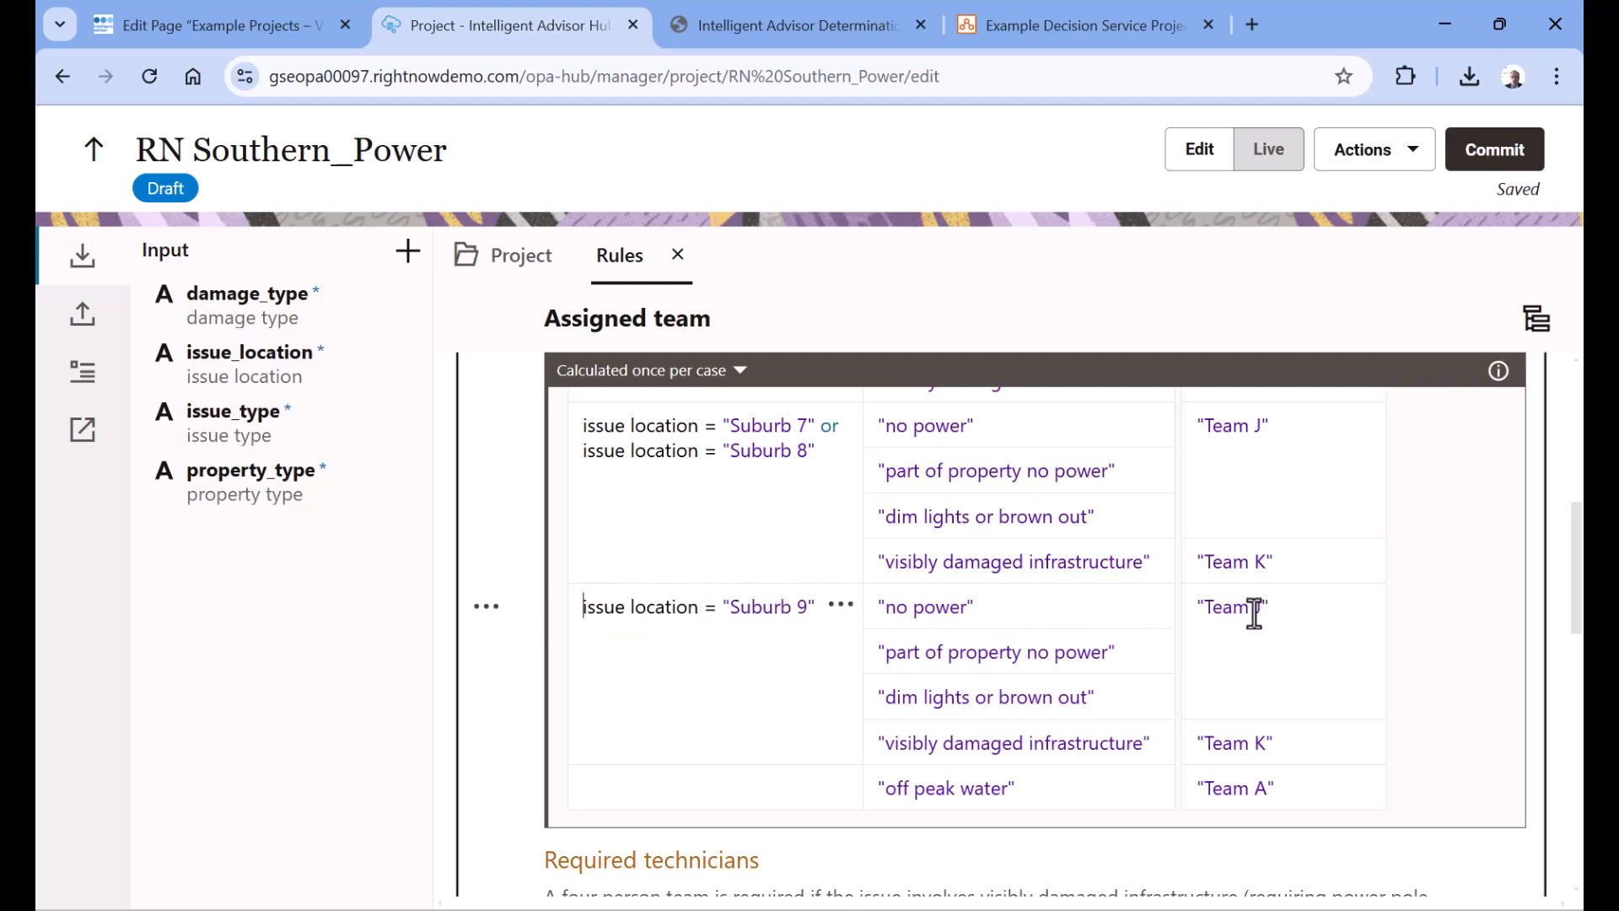
Set the assigned team for Suburb 9's "no power" block to "Team X" and switch the project to live testing
type("X")
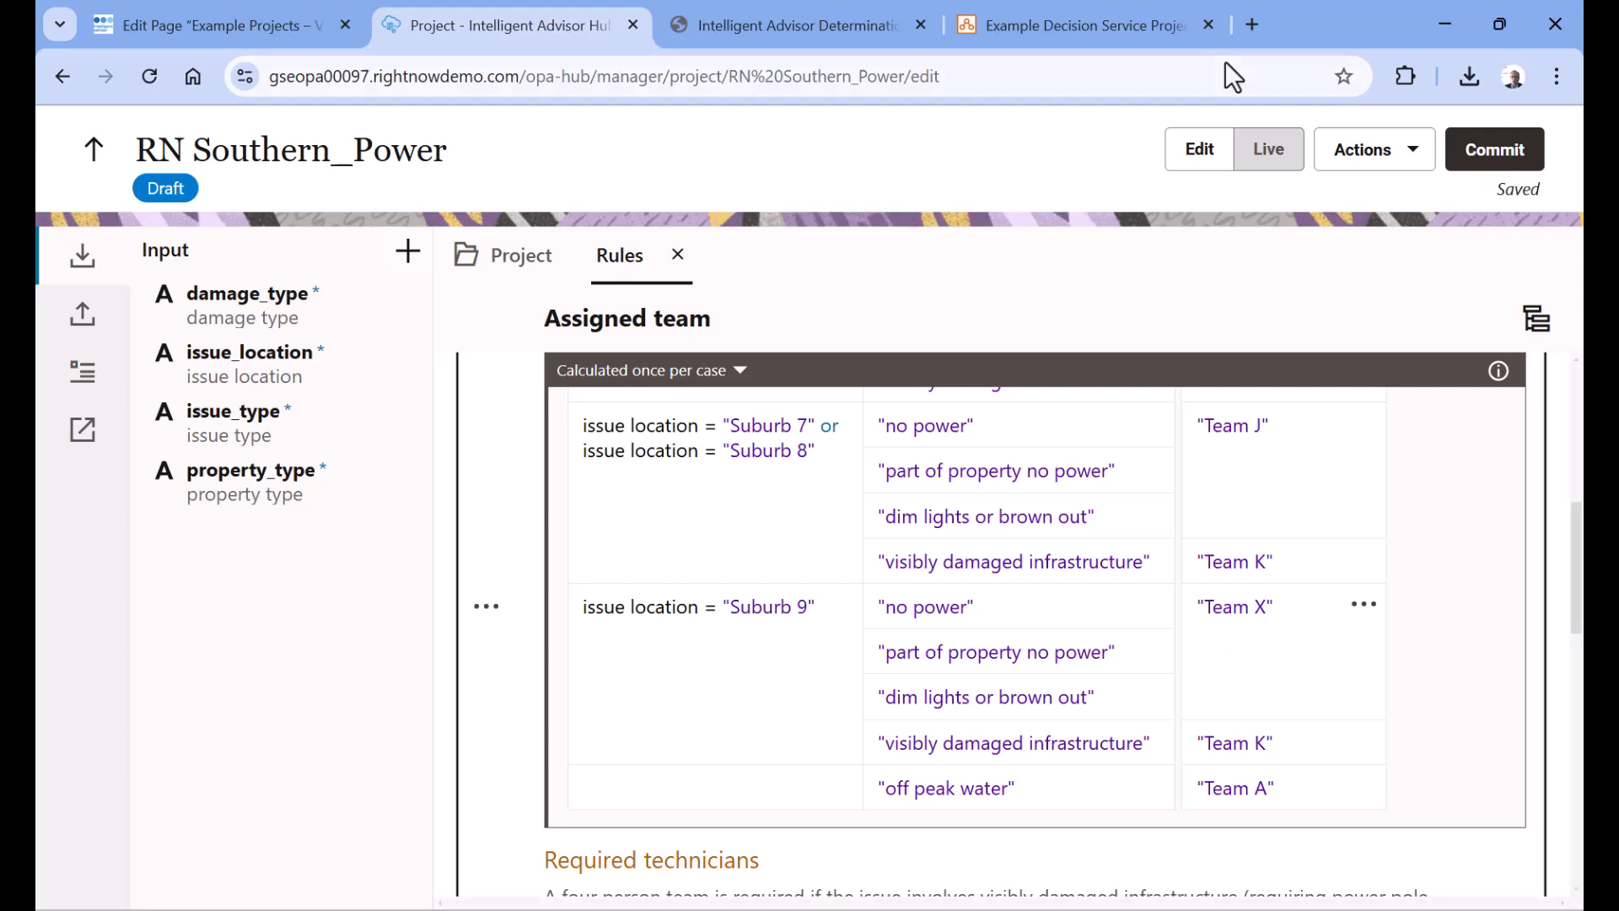
left_click(1272, 156)
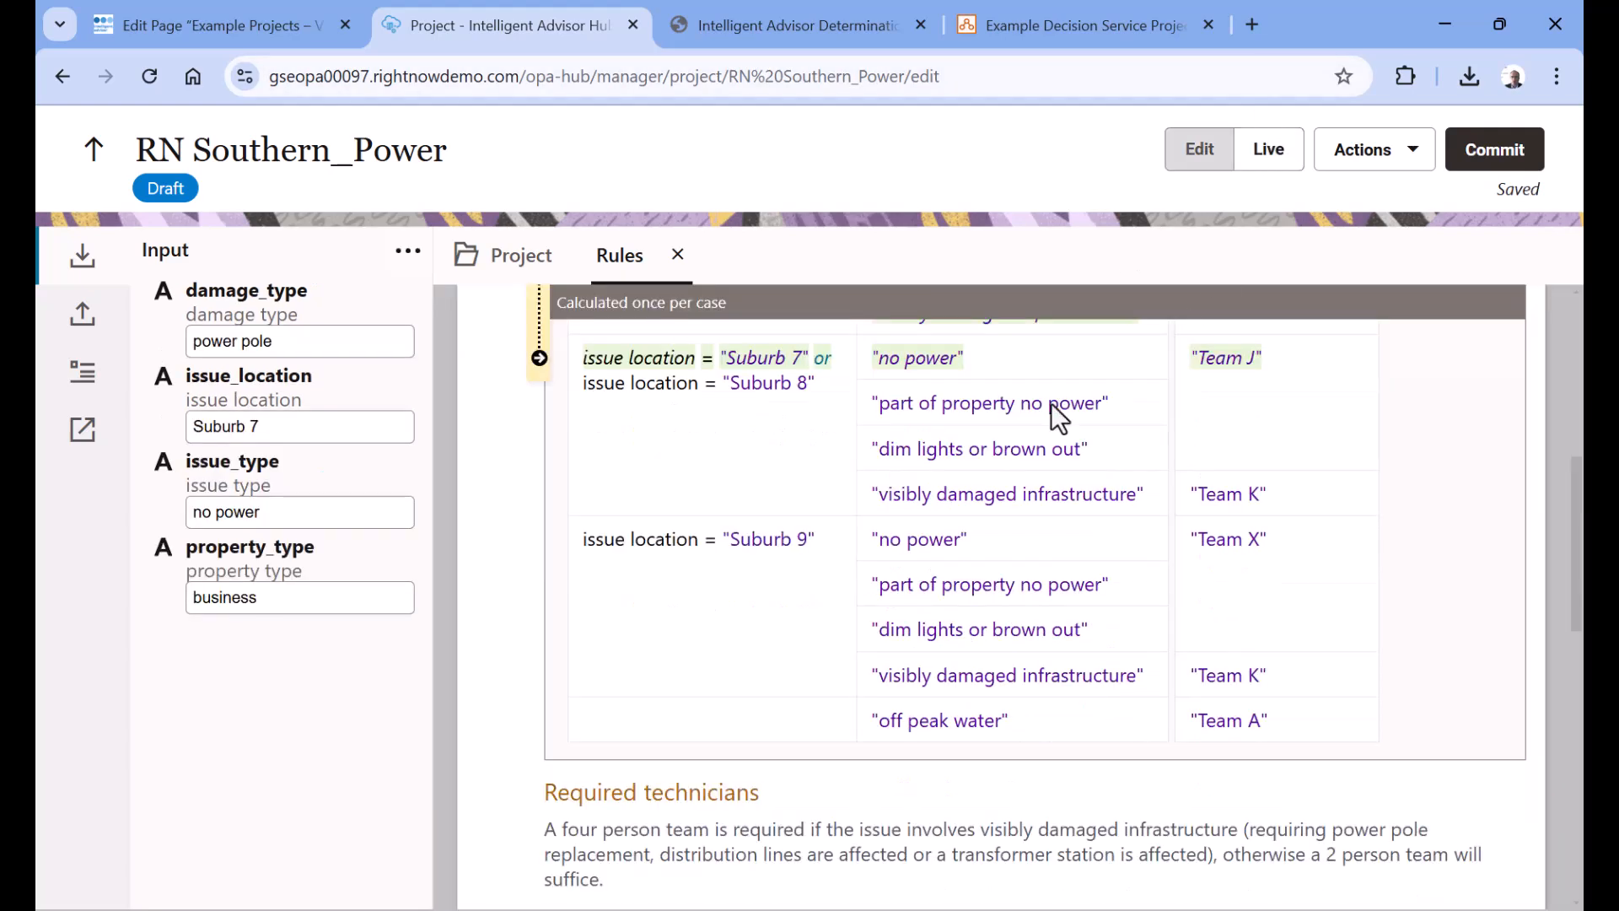
scroll(843, 480, "up", 1)
Set the live test's issue_location to "Suburb 9" and show the resulting output values
left_click(268, 426)
scroll(797, 516, "up", 2)
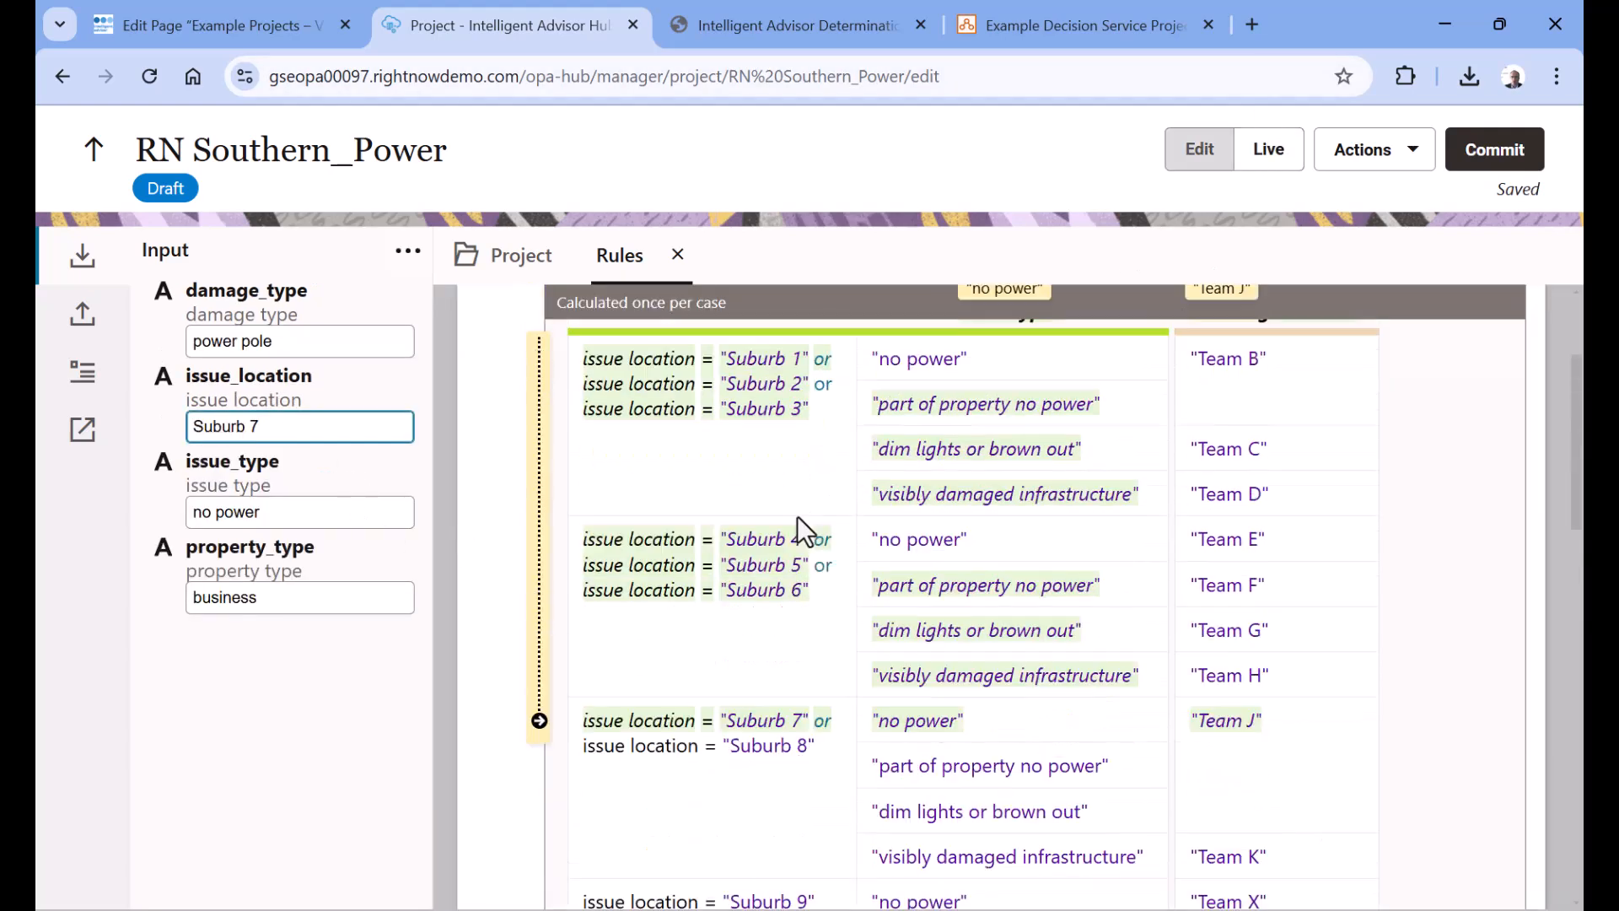
scroll(793, 509, "up", 2)
scroll(793, 509, "down", 3)
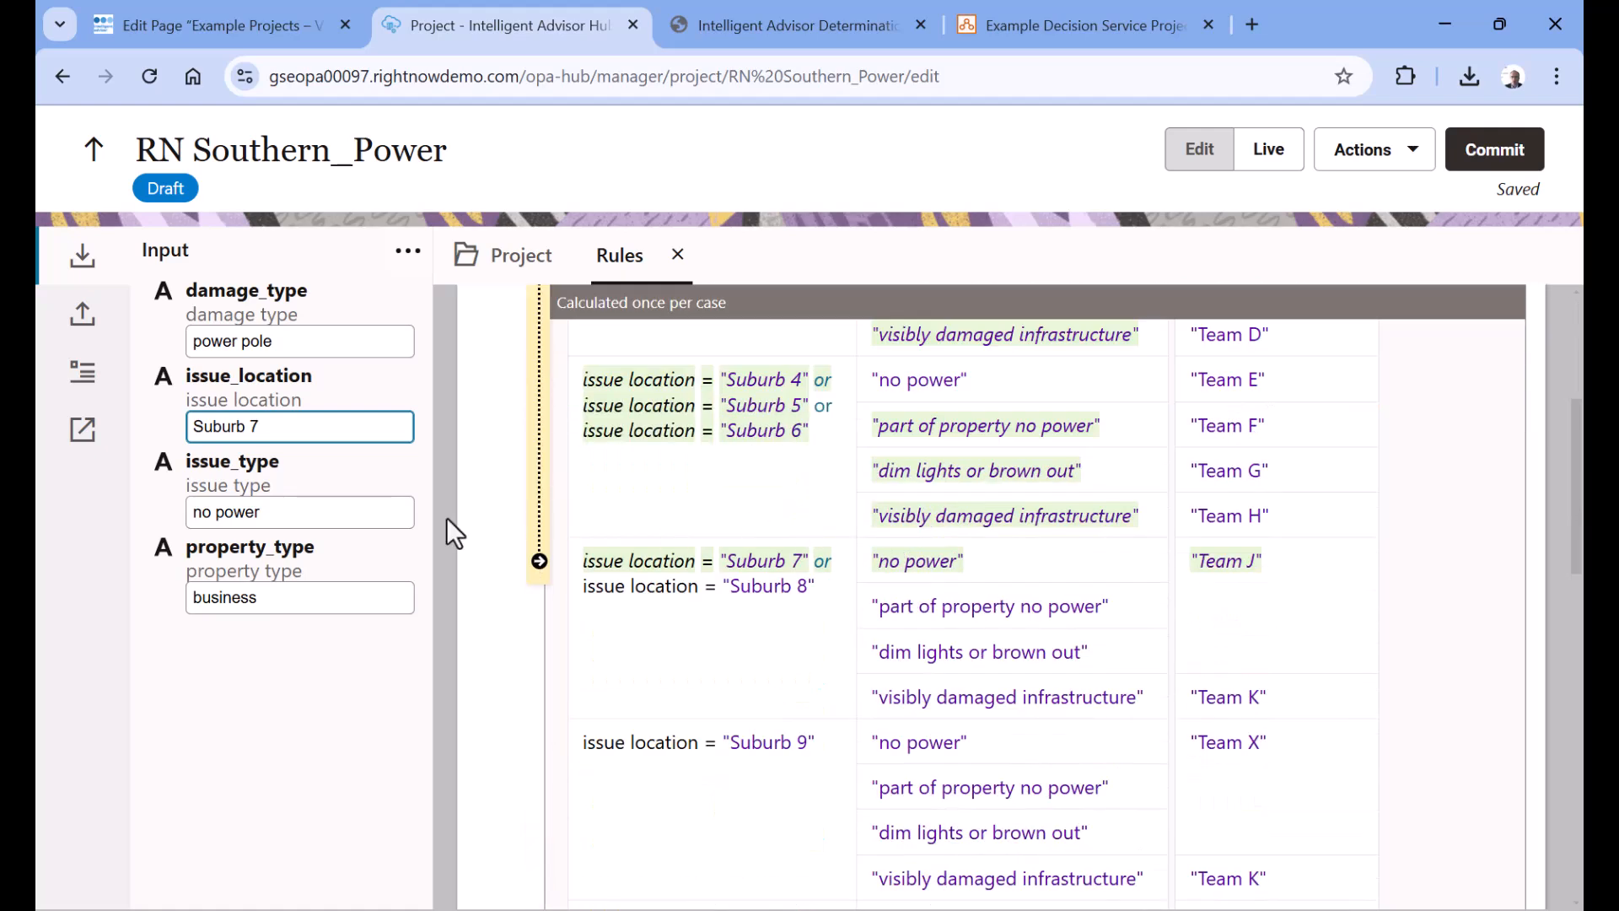
key("BackSpace")
type("7")
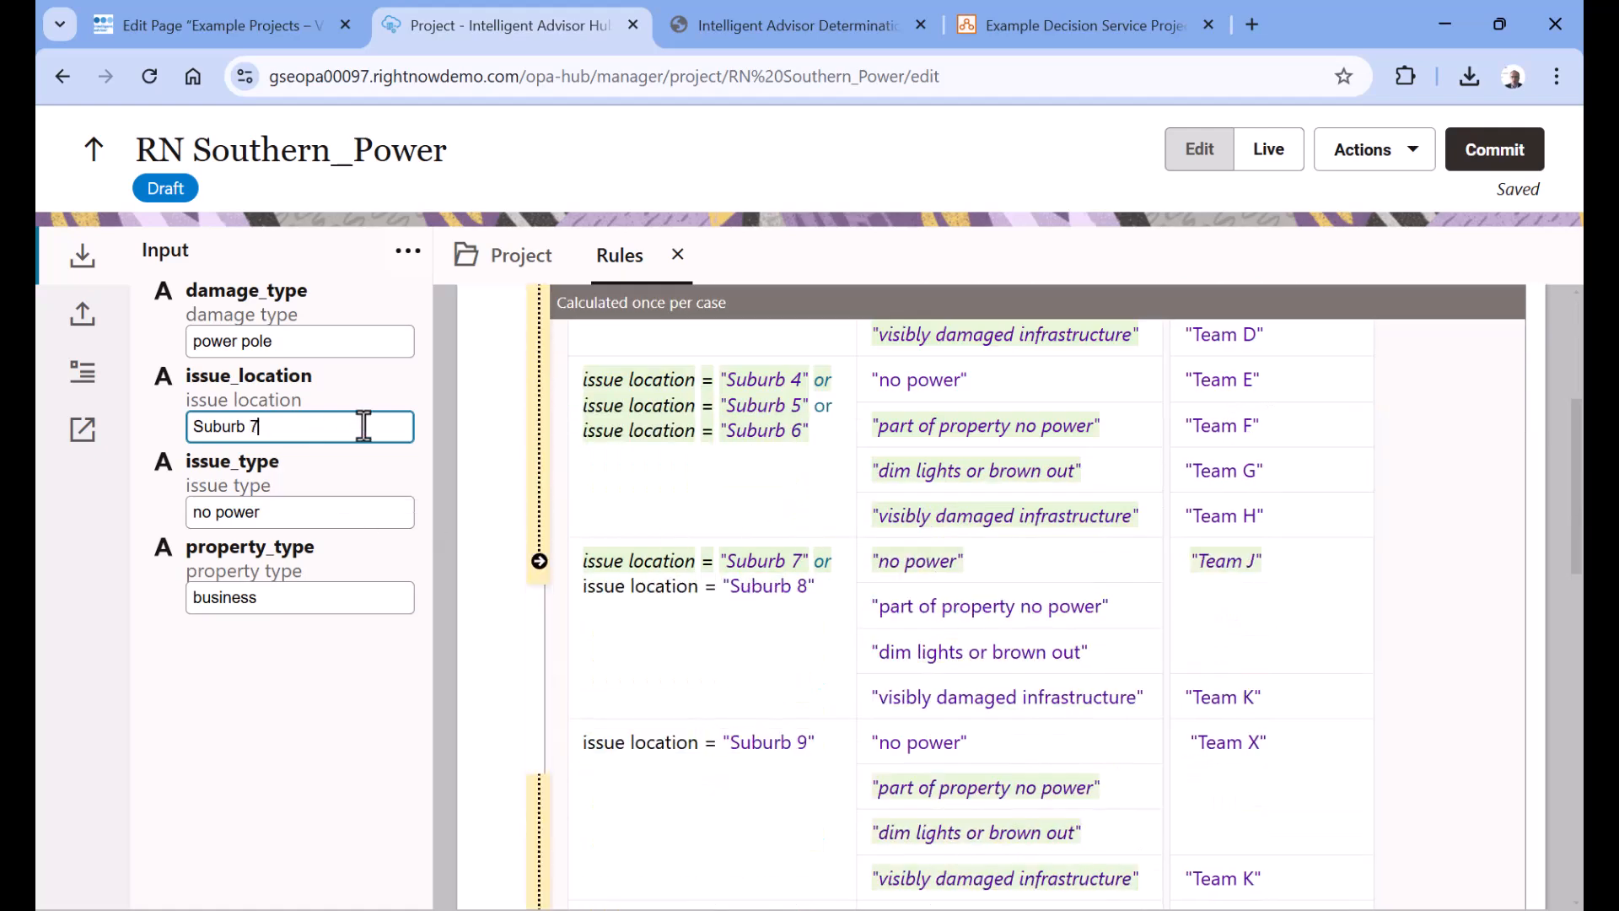
key("BackSpace")
type("9")
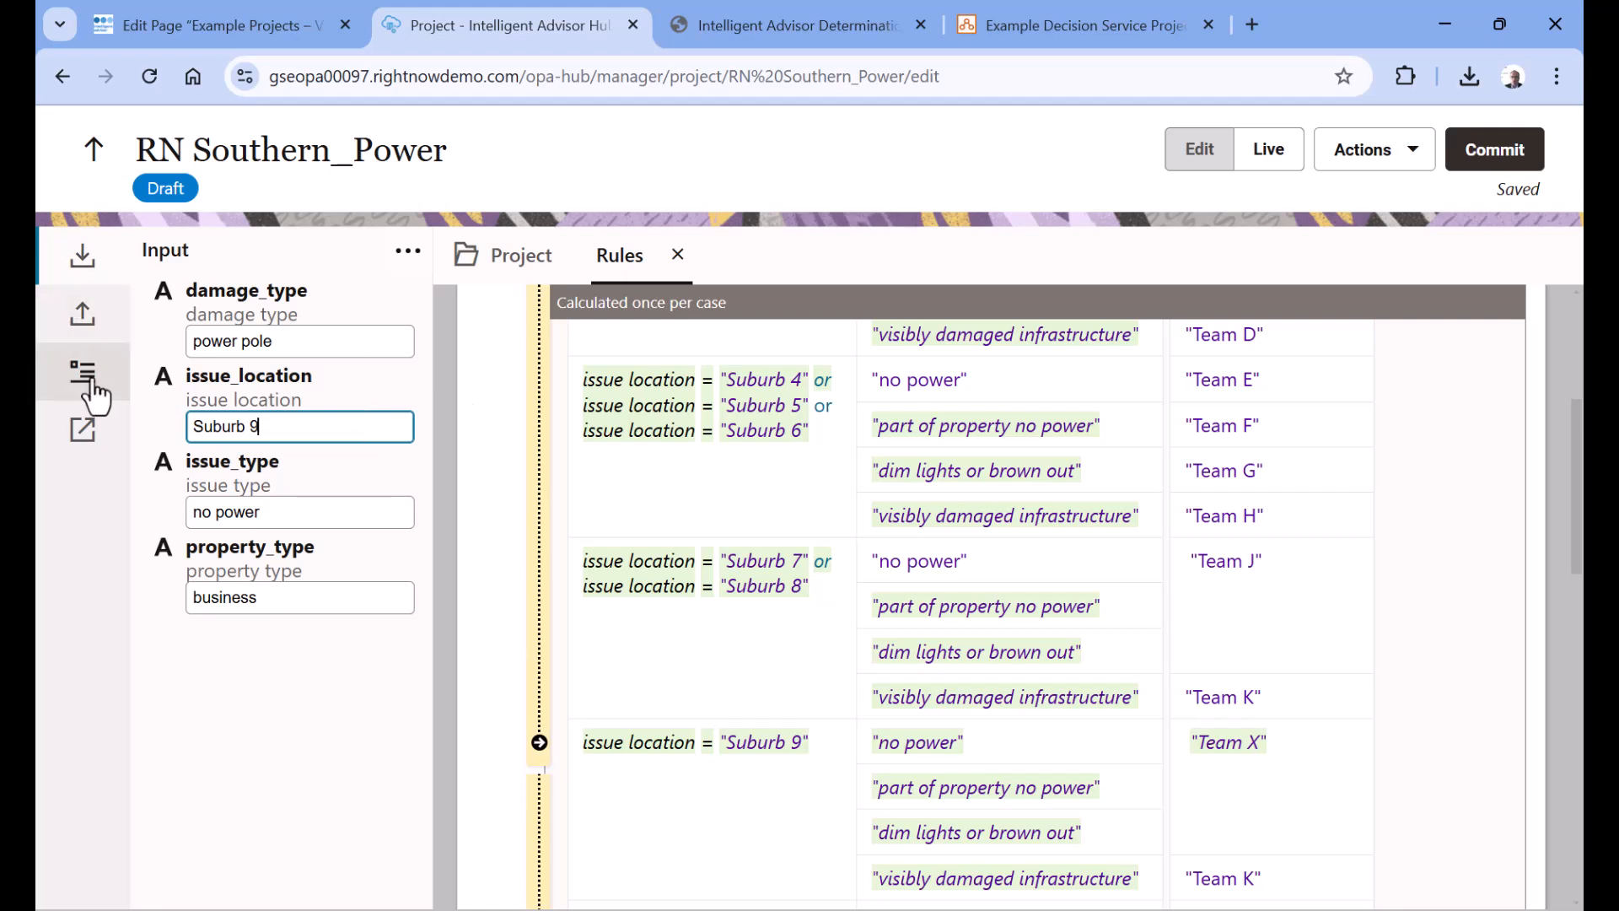
left_click(90, 321)
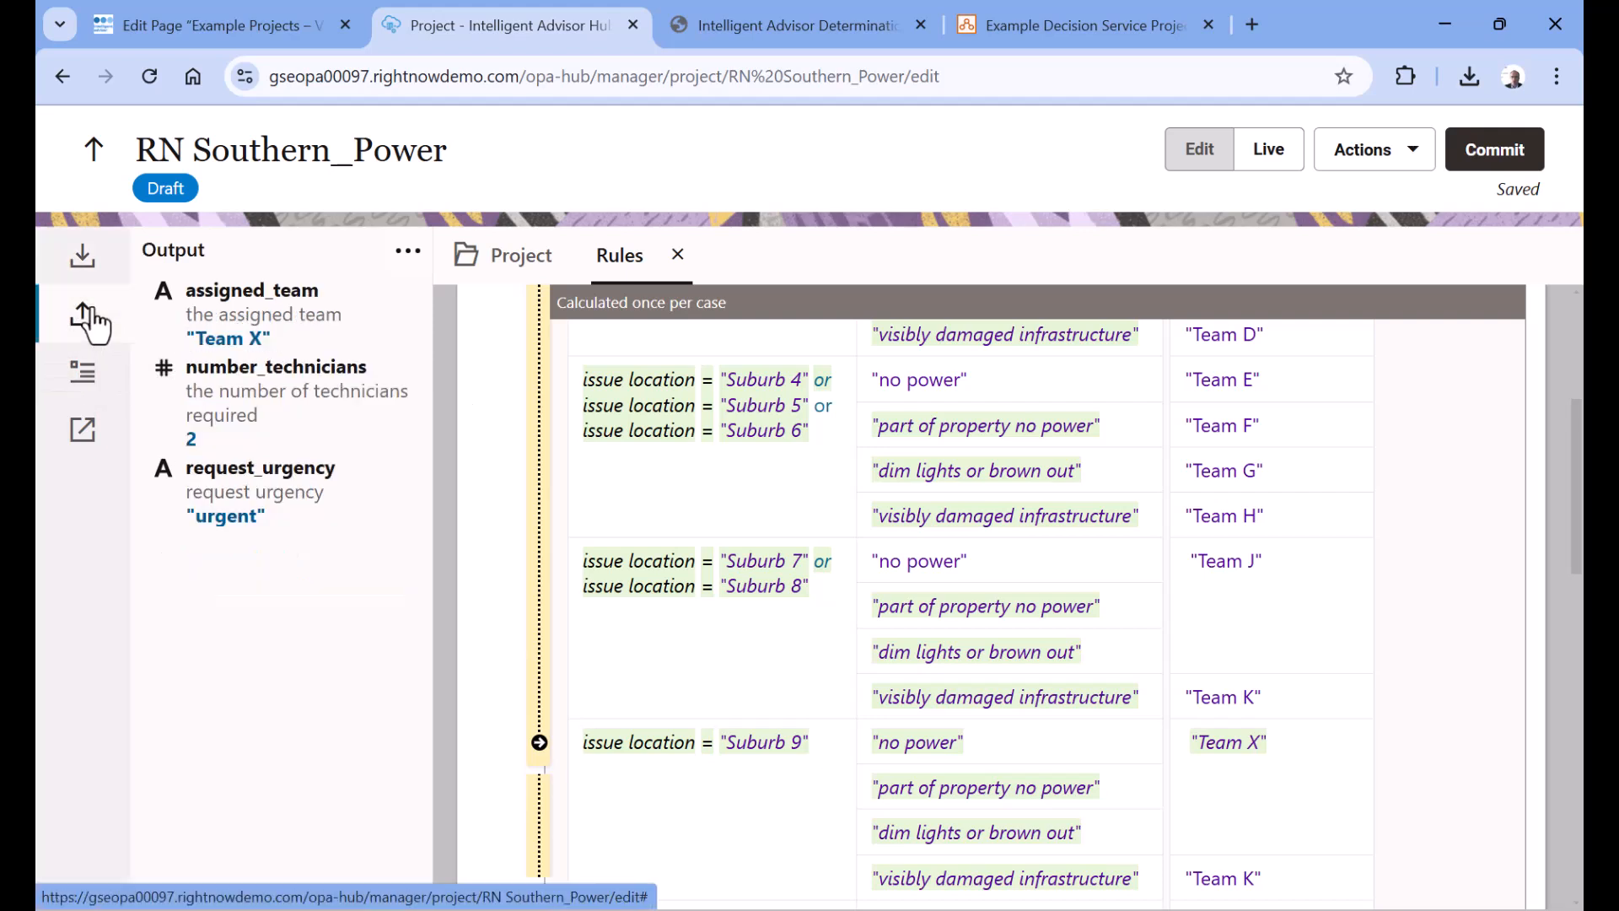